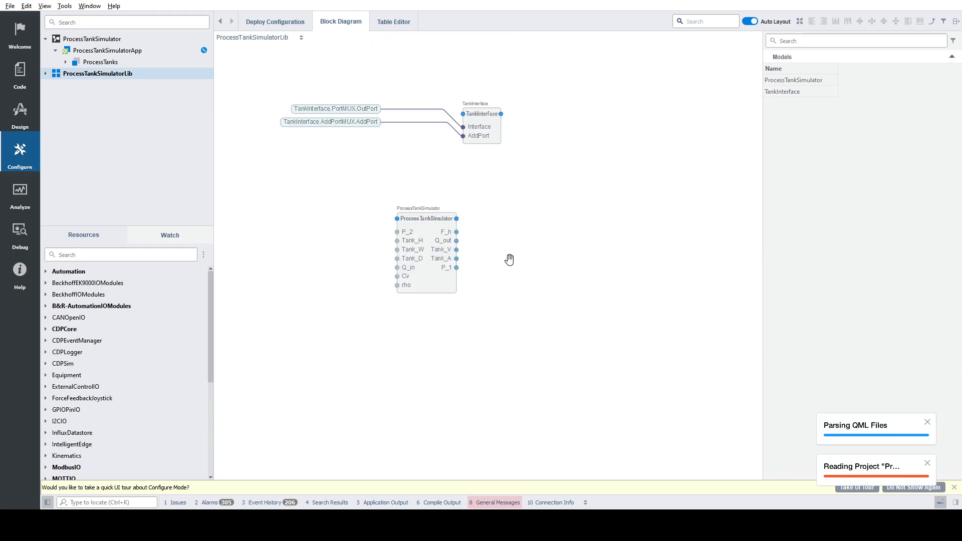
# Step: Move the ProcessTankSimulator block beneath the TankInterface block in the ProcessTankSimulatorLib diagram
pyautogui.moveTo(434, 282); pyautogui.dragTo(484, 295)
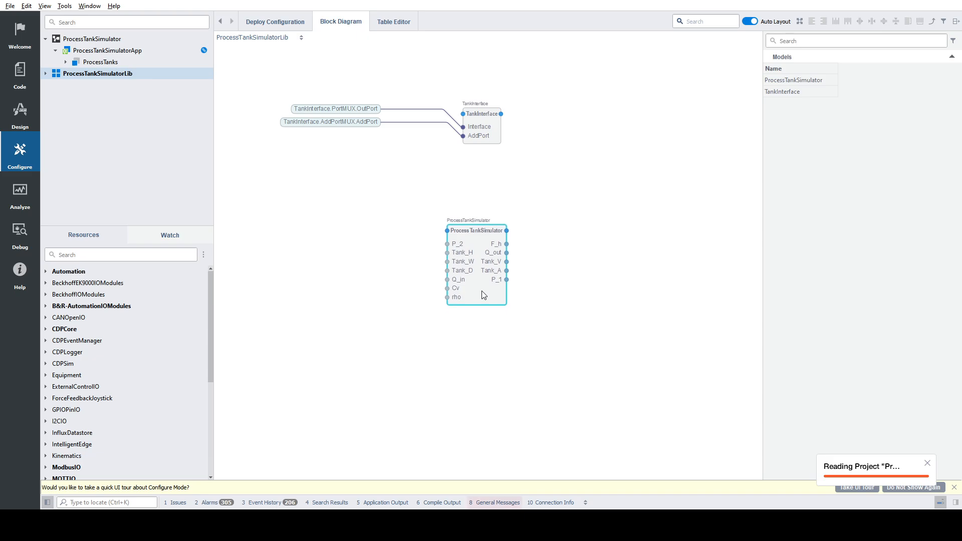
pyautogui.moveTo(631, 165); pyautogui.dragTo(620, 260)
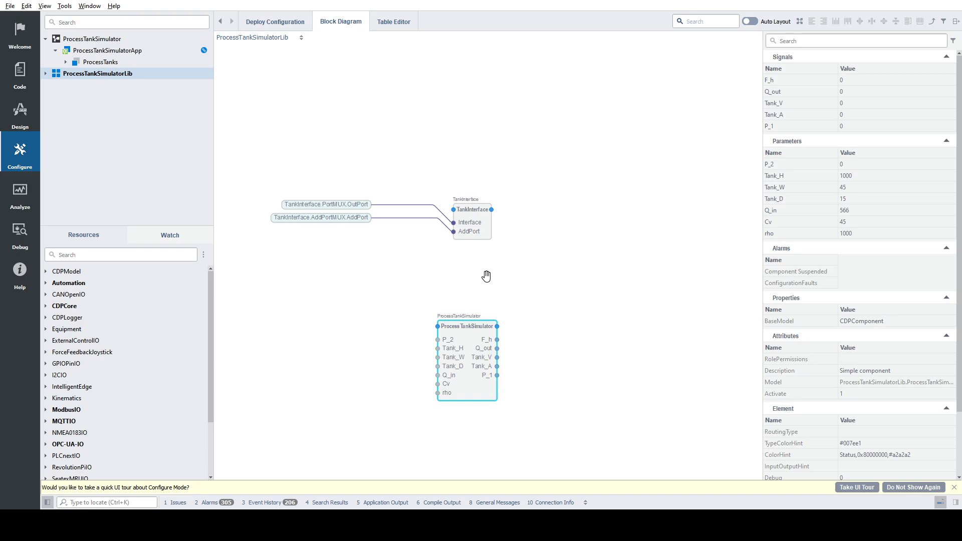
pyautogui.scroll(2, 487, 277)
pyautogui.moveTo(518, 263); pyautogui.dragTo(623, 241)
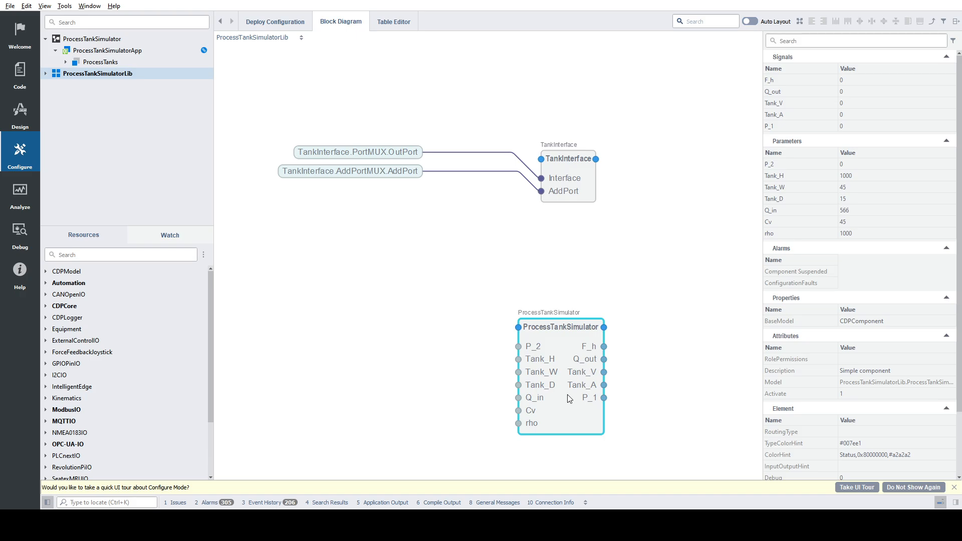
# Step: Switch to the design view and examine the mainwidget.ui form, including its IO selector, level scale, tank input fields and parameters section
pyautogui.click(15, 117)
pyautogui.scroll(-3, 548, 222)
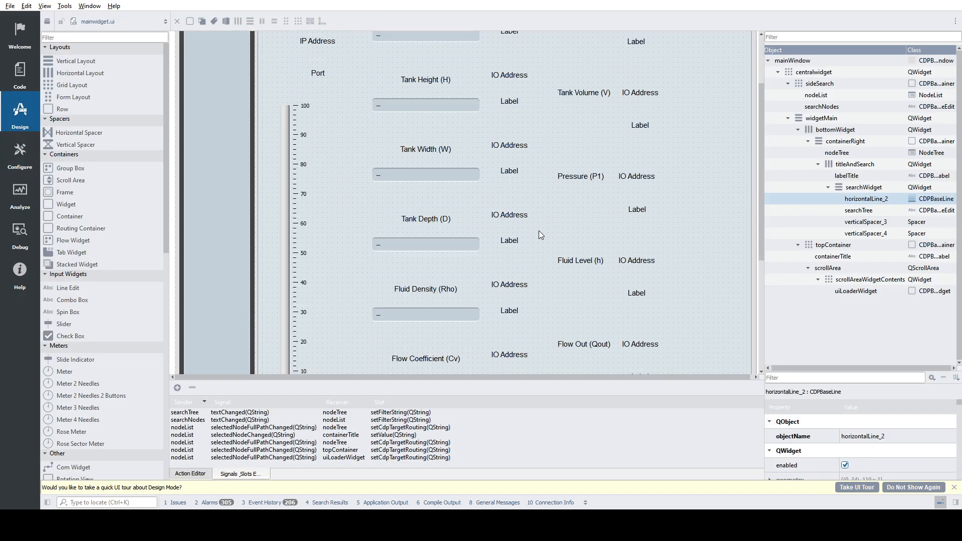
pyautogui.scroll(-7, 368, 227)
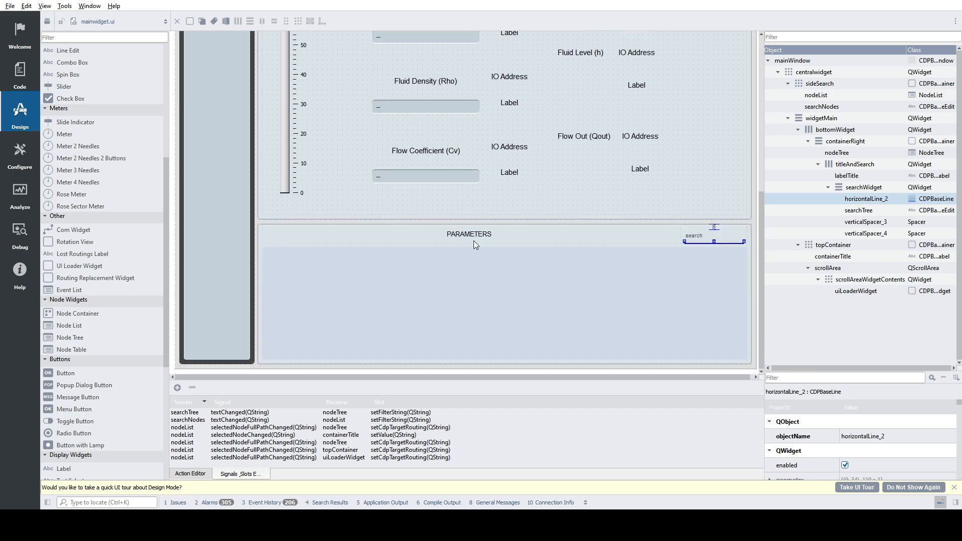
pyautogui.scroll(6, 473, 241)
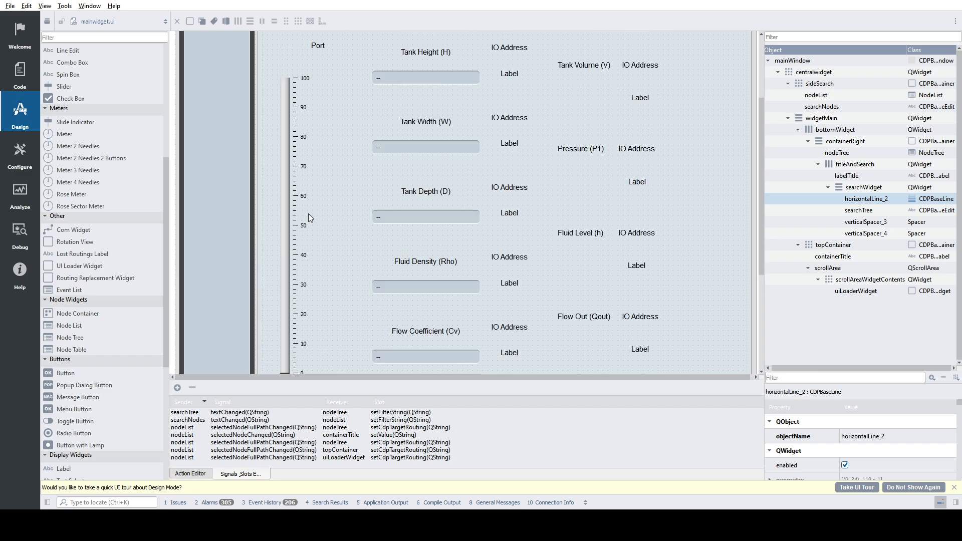
pyautogui.scroll(1, 295, 206)
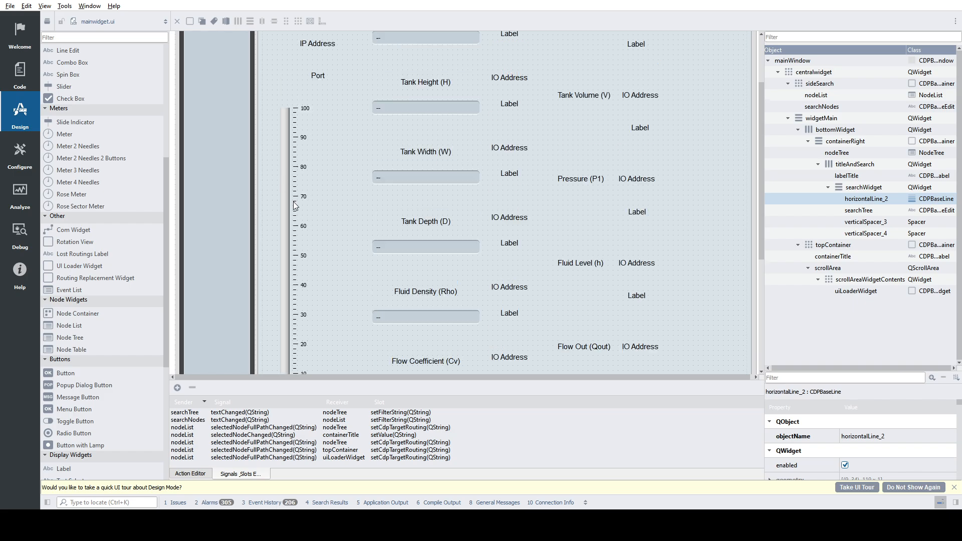
pyautogui.scroll(1, 295, 206)
pyautogui.scroll(-4, 310, 231)
pyautogui.scroll(2, 330, 258)
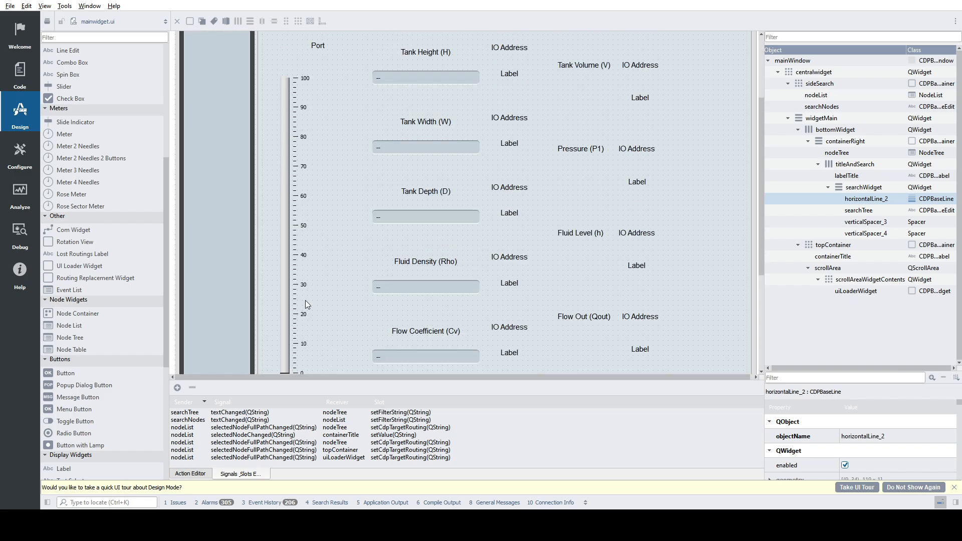
pyautogui.scroll(2, 308, 303)
pyautogui.scroll(2, 329, 111)
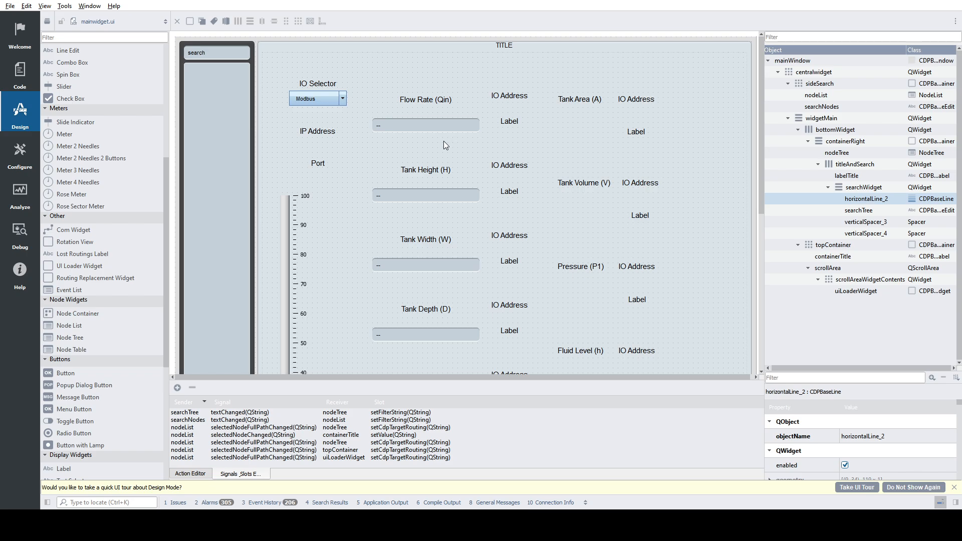
pyautogui.scroll(-2, 415, 131)
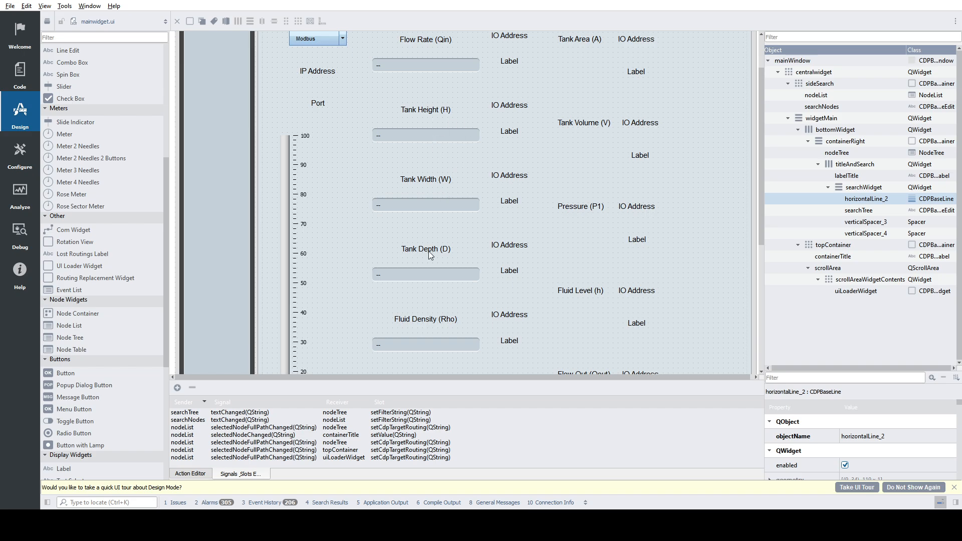
pyautogui.scroll(-1, 498, 244)
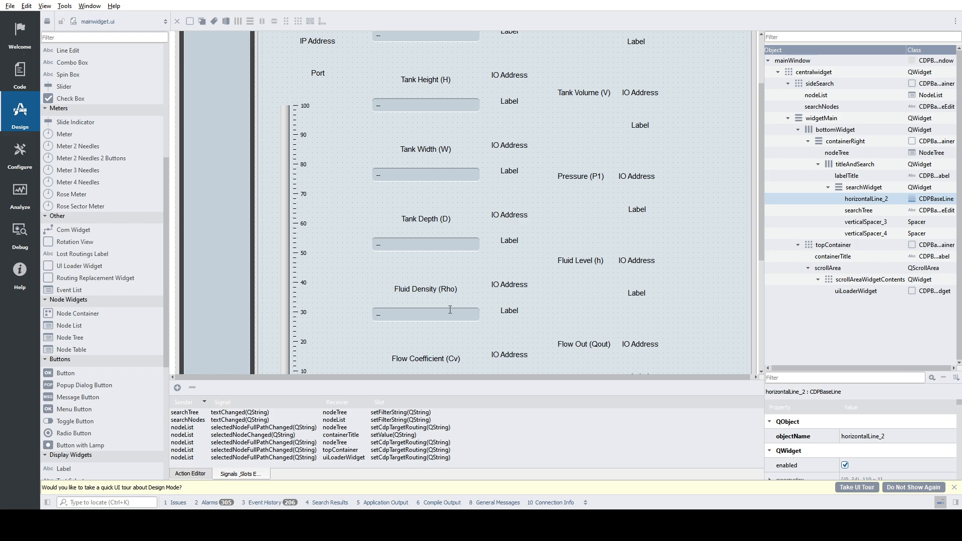
pyautogui.scroll(-2, 476, 303)
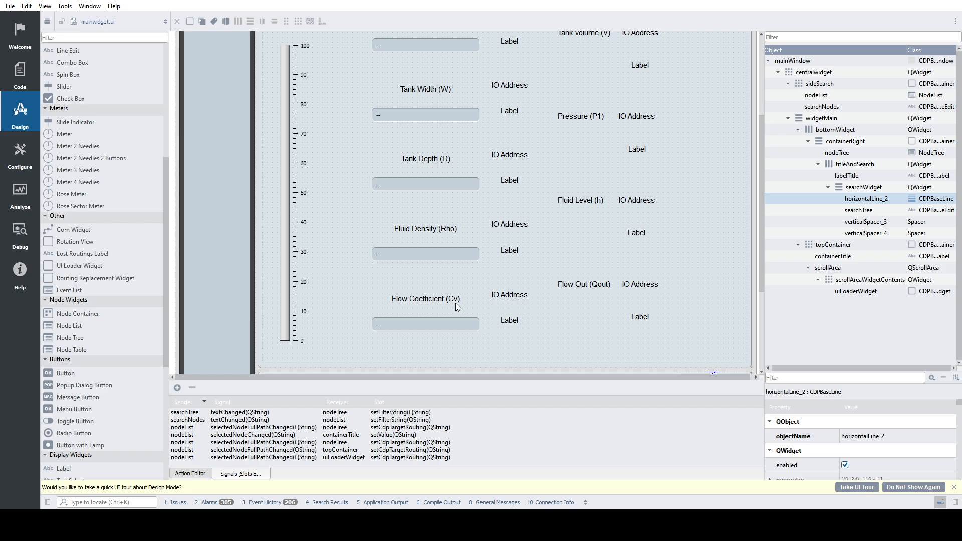
pyautogui.scroll(5, 457, 306)
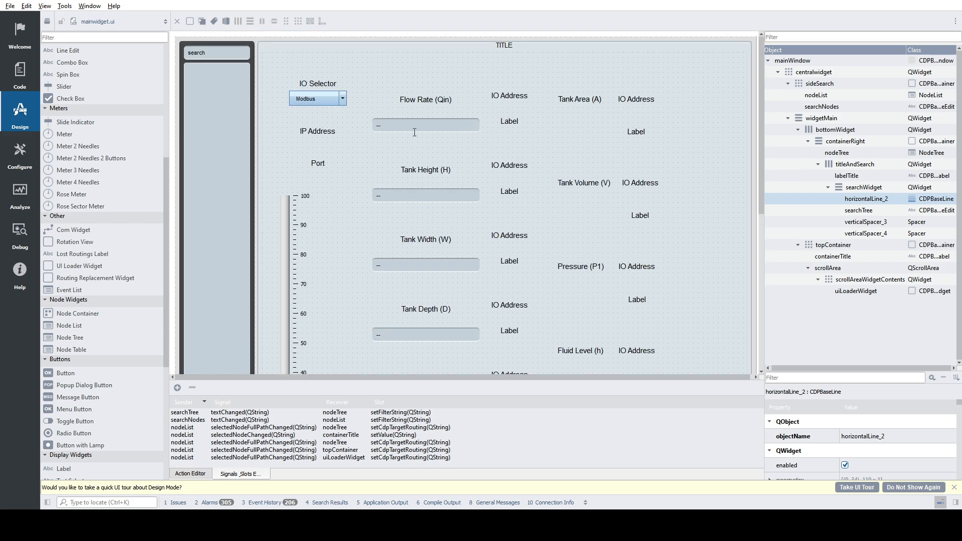
# Step: Examine the IO address and value labels for the tank inputs and outputs, together with the fluid level scale
pyautogui.click(325, 97)
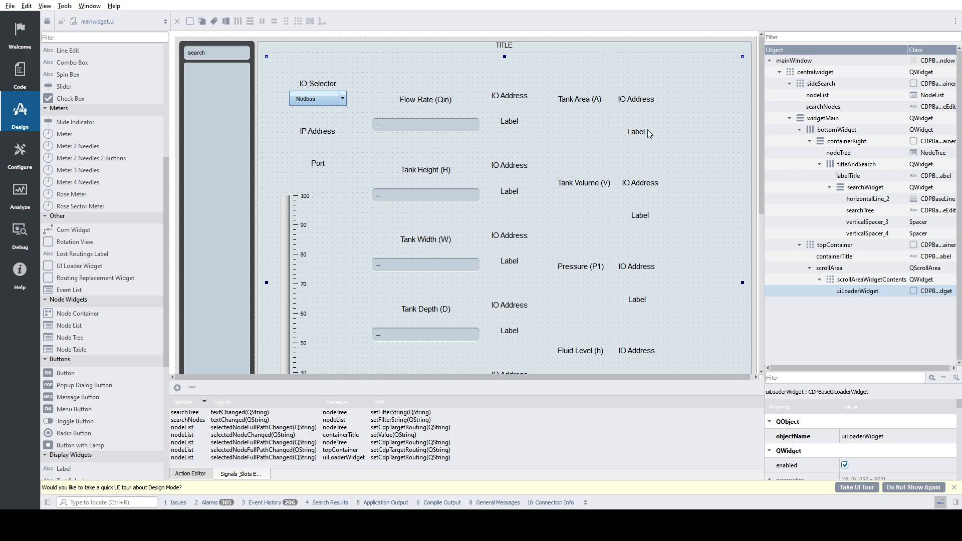
pyautogui.scroll(-2, 398, 178)
pyautogui.scroll(2, 349, 177)
pyautogui.scroll(-4, 497, 226)
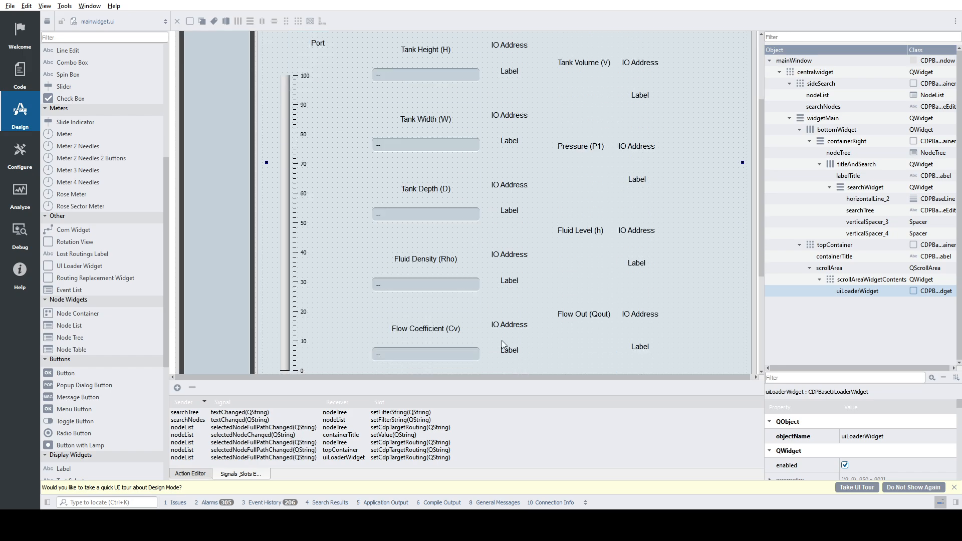
pyautogui.scroll(2, 487, 332)
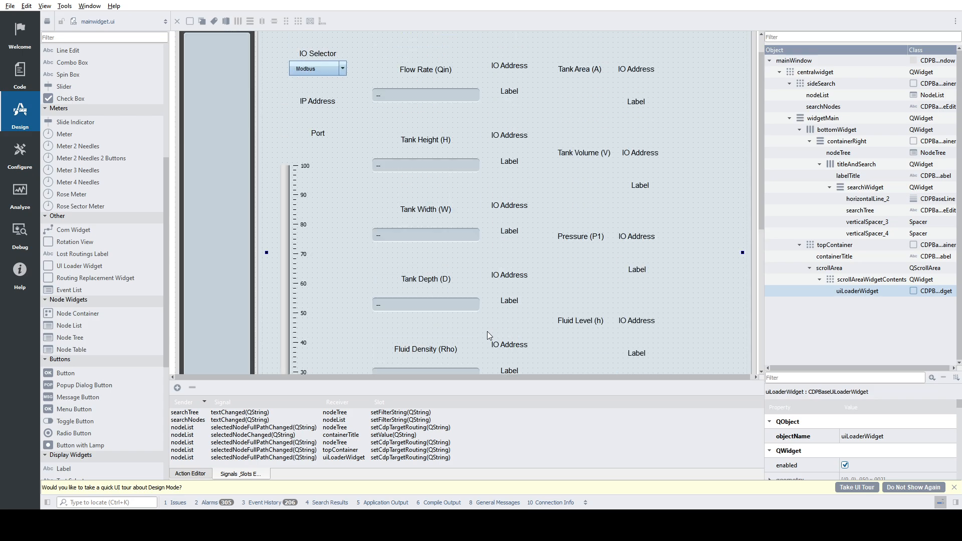
pyautogui.scroll(-2, 484, 328)
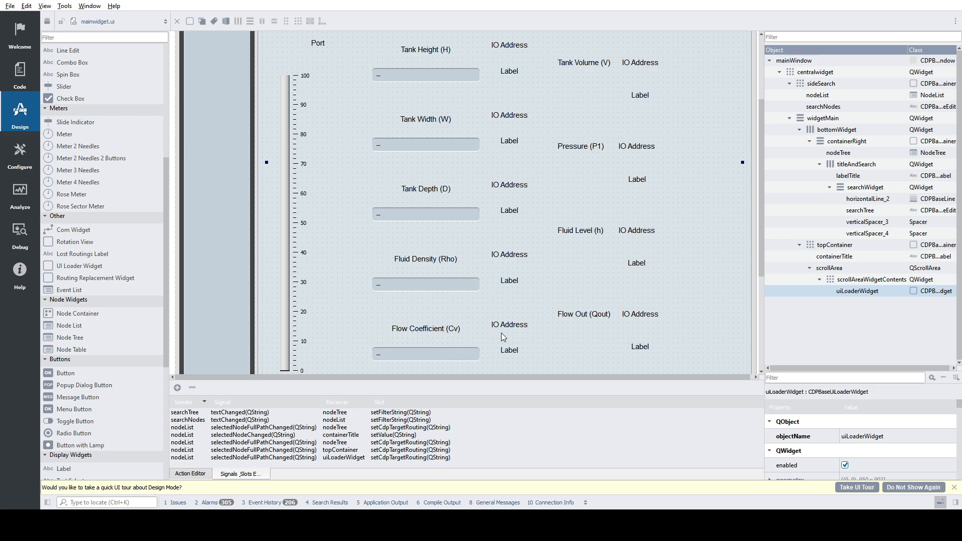
pyautogui.scroll(3, 463, 333)
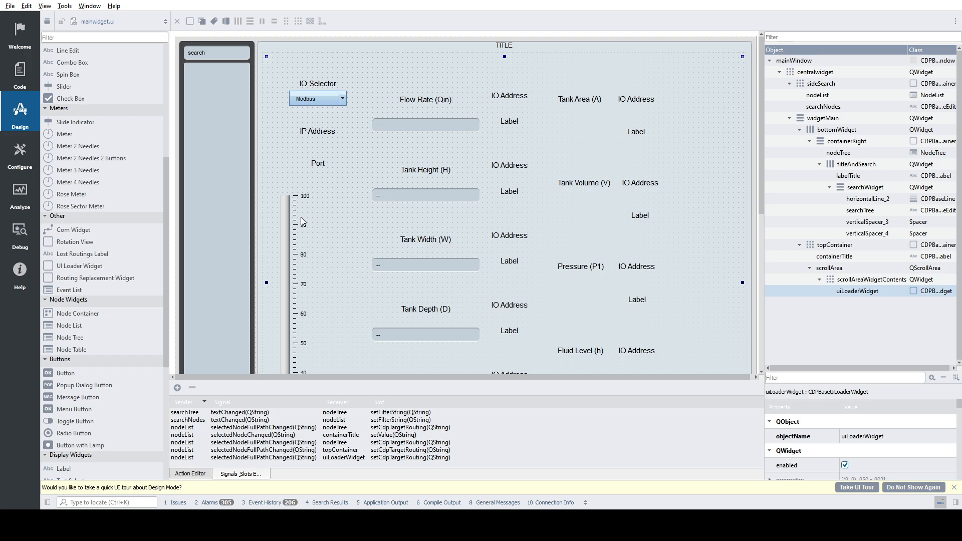
pyautogui.scroll(-3, 298, 223)
pyautogui.scroll(-1, 291, 236)
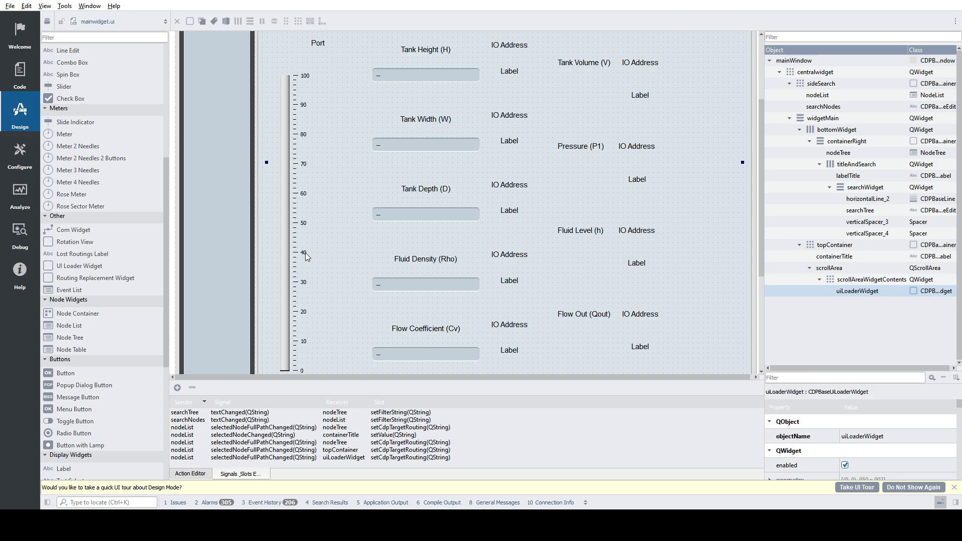
pyautogui.scroll(4, 296, 260)
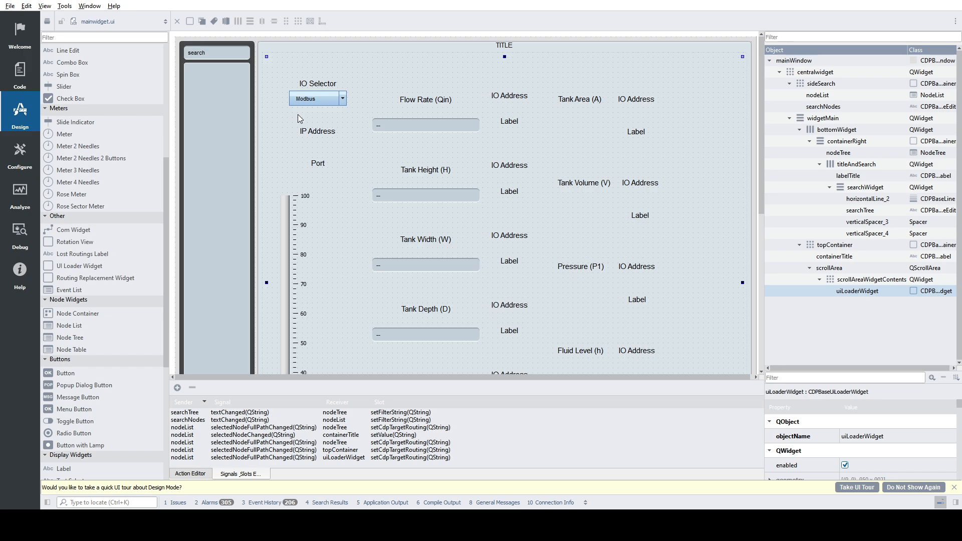
# Step: Return to the ProcessTankSimulatorLib block diagram and enable automatic layout
pyautogui.click(9, 156)
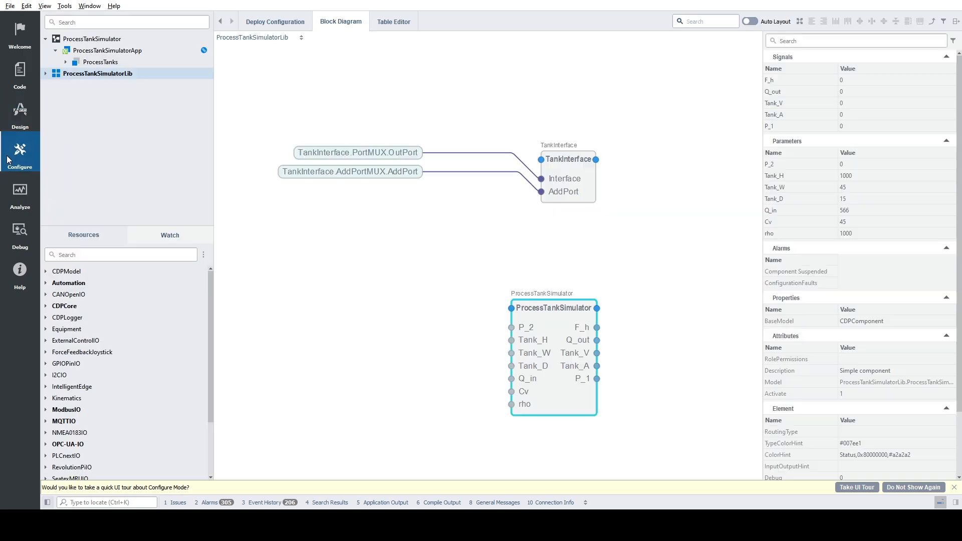
pyautogui.click(608, 271)
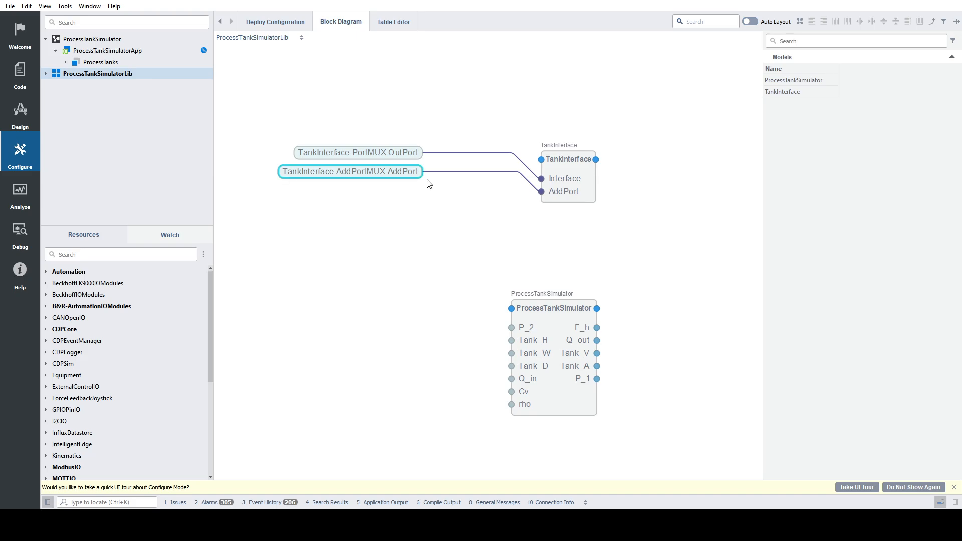
pyautogui.click(751, 22)
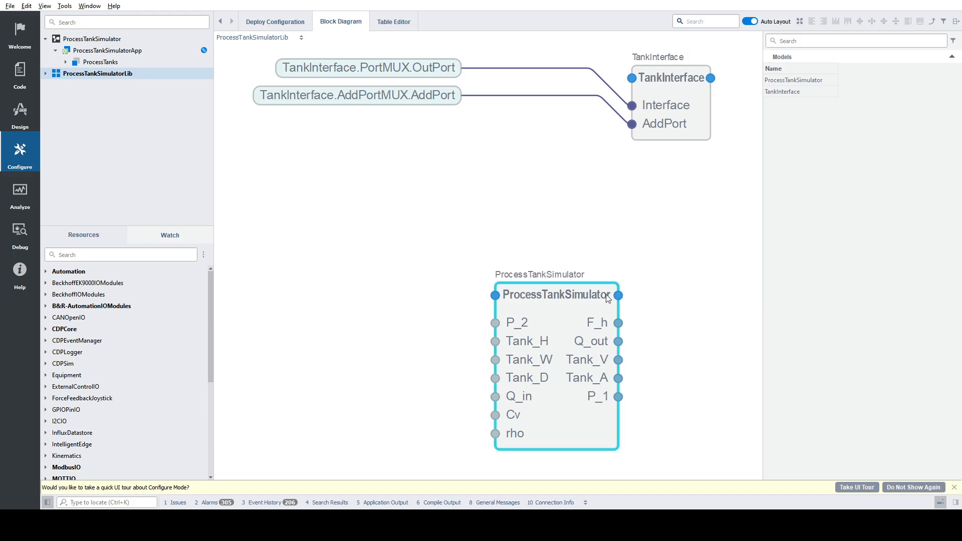
# Step: Open ProcessTankSimulator.cpp from the ProcessTankSimulatorLib sources in the code view and examine the tank calculations in ProcessNull
pyautogui.click(23, 83)
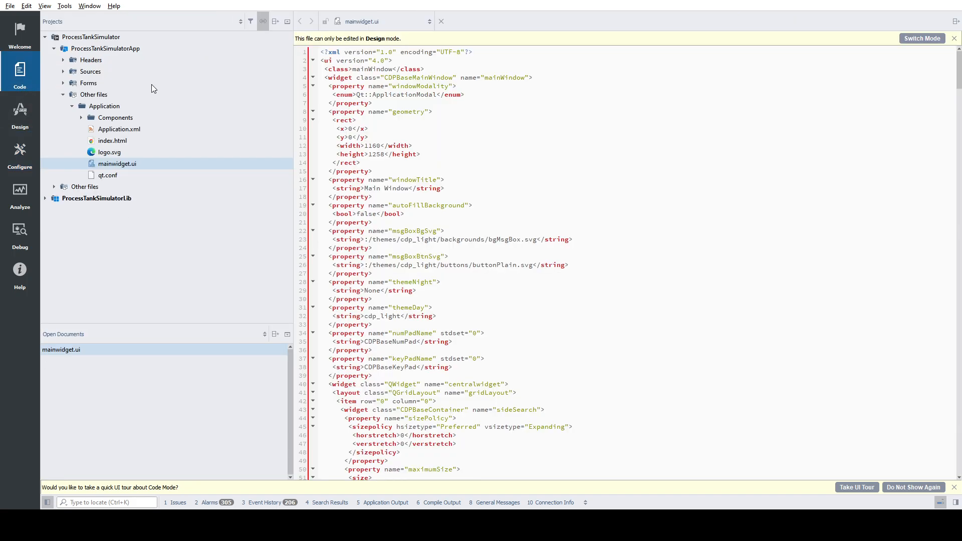
pyautogui.click(46, 199)
pyautogui.click(53, 222)
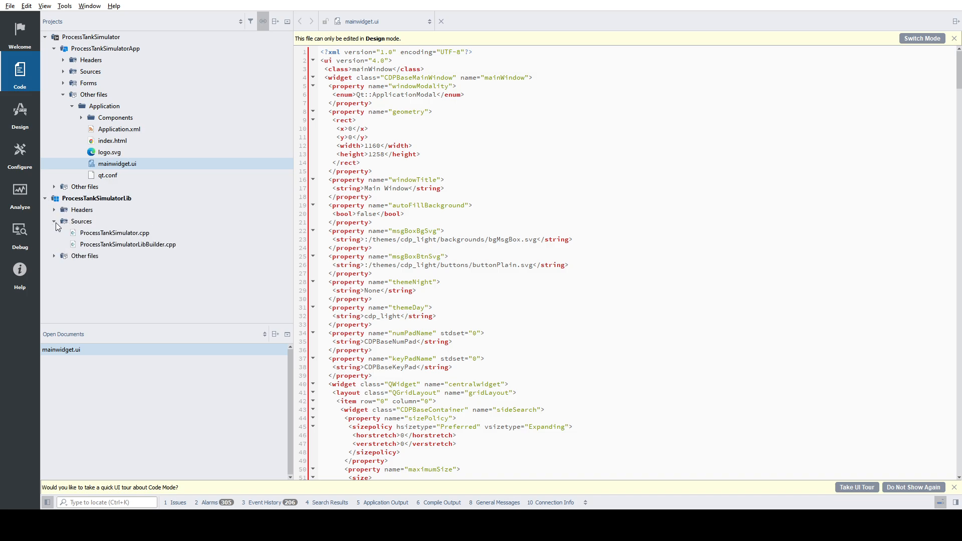
pyautogui.click(141, 233)
pyautogui.doubleClick(142, 234)
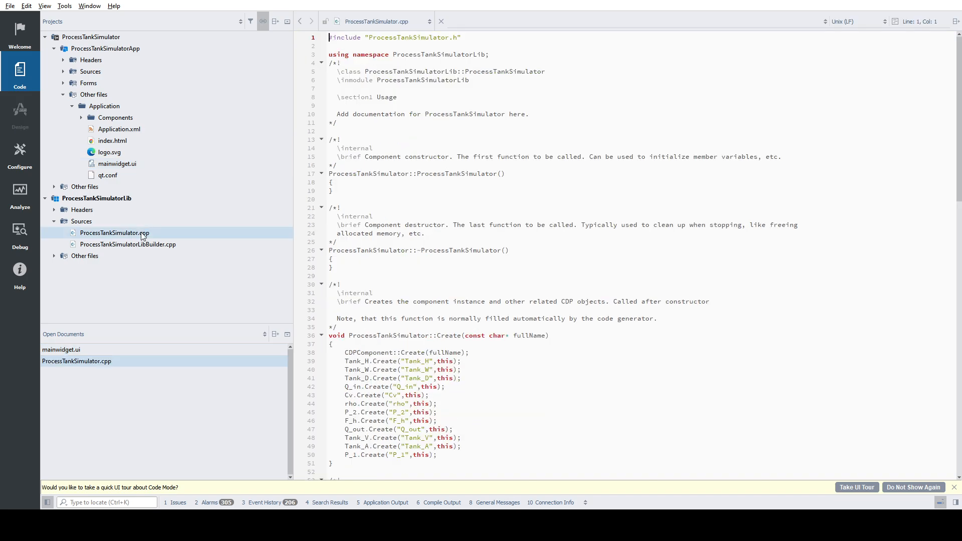
pyautogui.scroll(-20, 507, 211)
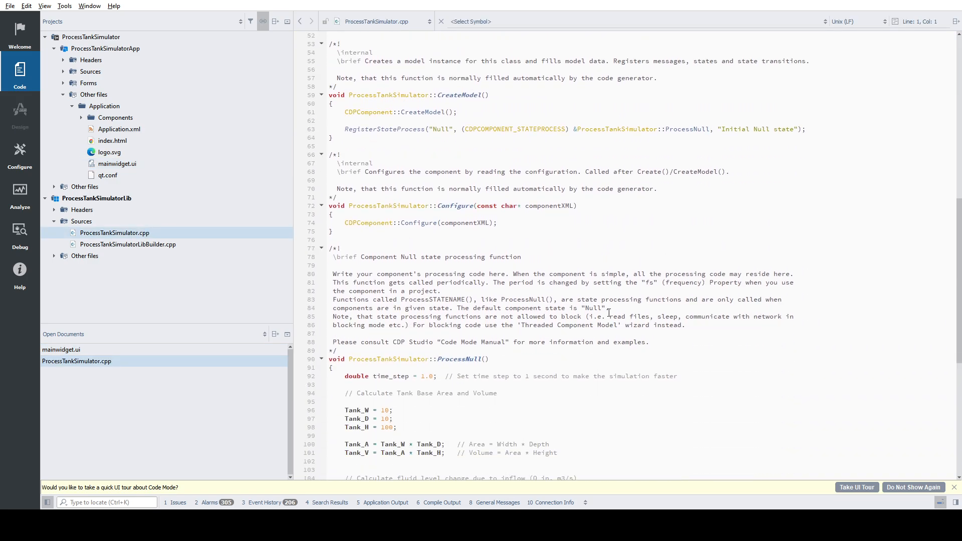
pyautogui.scroll(-3, 609, 317)
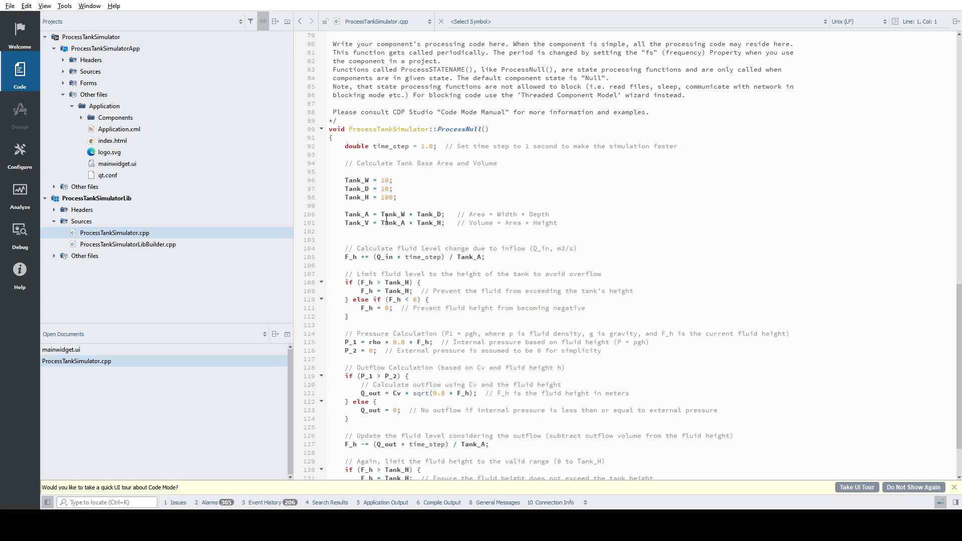
pyautogui.scroll(2, 386, 219)
# Step: Return to the block diagram, expand ProcessTankSimulatorLib in the project tree and browse the available resource libraries
pyautogui.click(31, 157)
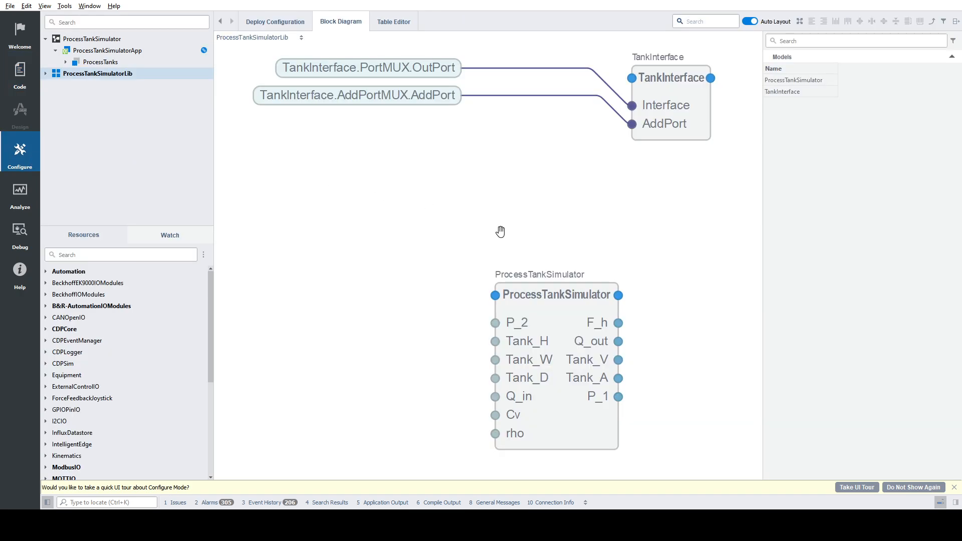
pyautogui.moveTo(618, 243); pyautogui.dragTo(559, 216)
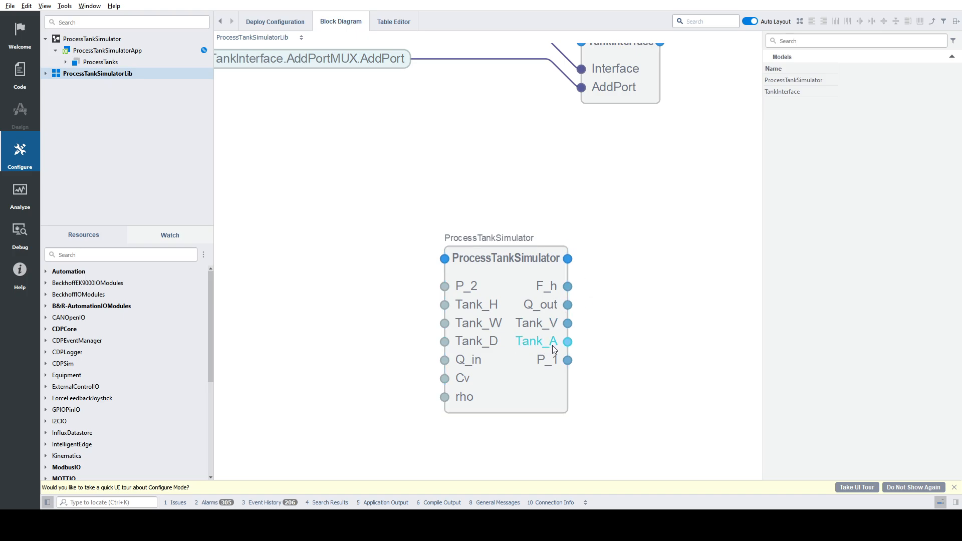
pyautogui.scroll(-2, 606, 237)
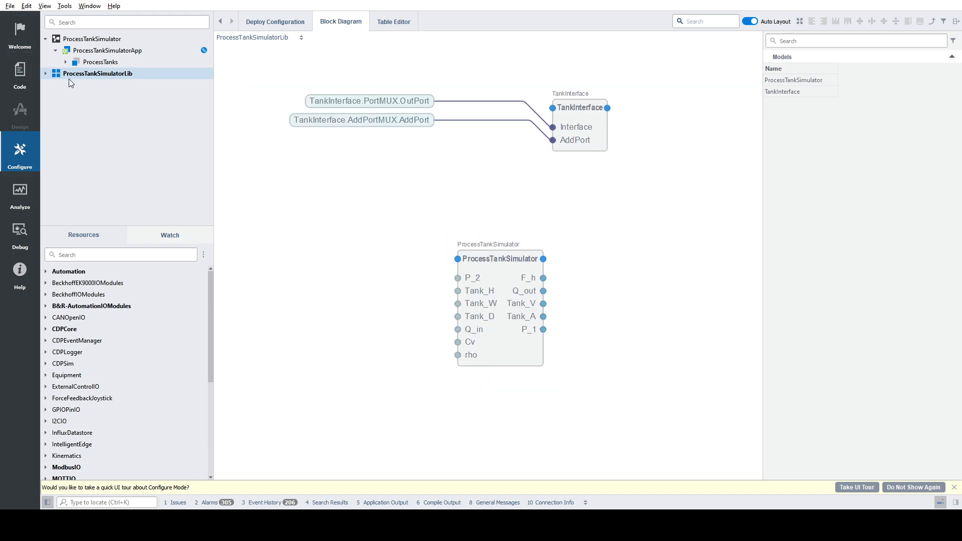
pyautogui.click(45, 73)
pyautogui.scroll(-5, 140, 350)
pyautogui.scroll(5, 121, 346)
pyautogui.scroll(-5, 146, 326)
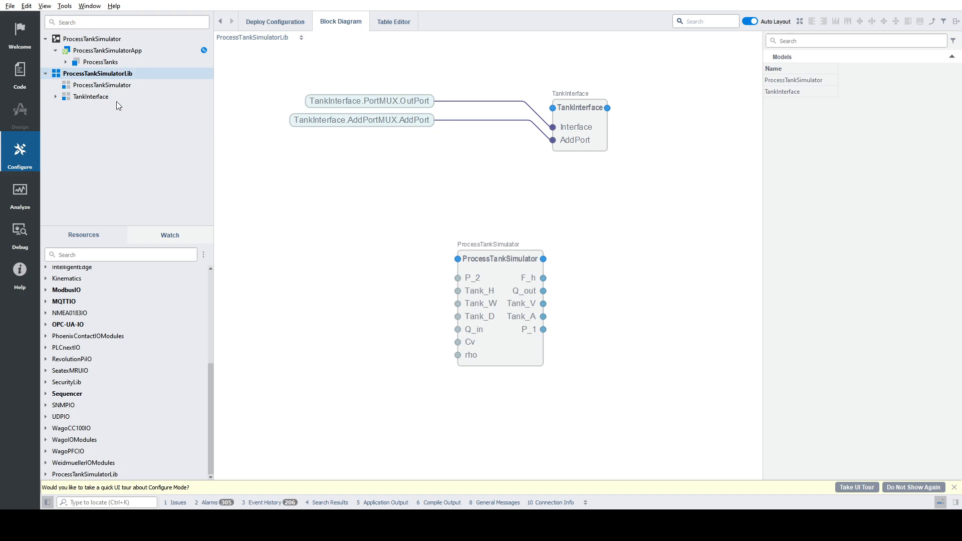
# Step: Open the TankInterface model's inner block diagram and examine its ModbusSlaveTCP, MQTTClient and ProcessTankSimulator components
pyautogui.click(478, 261)
pyautogui.doubleClick(597, 116)
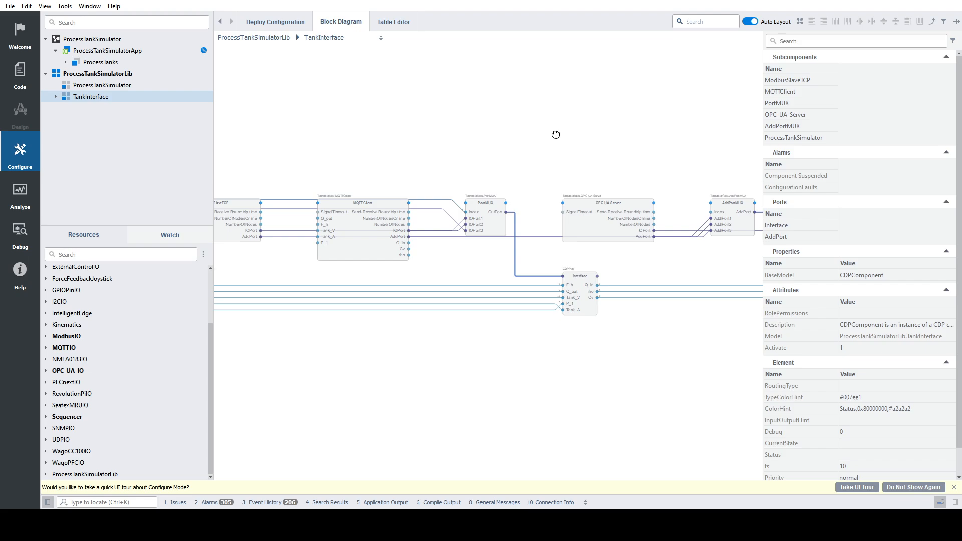
pyautogui.click(799, 21)
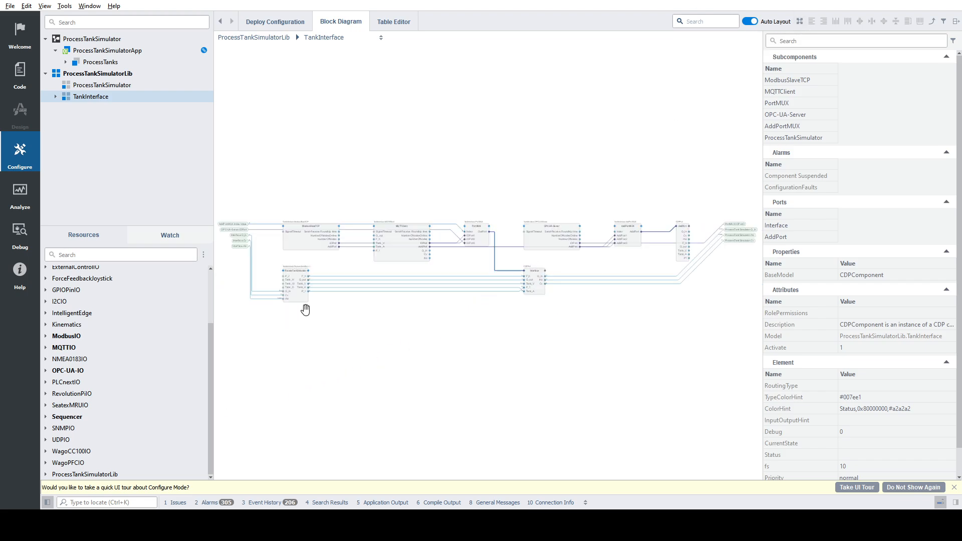
pyautogui.scroll(5, 305, 310)
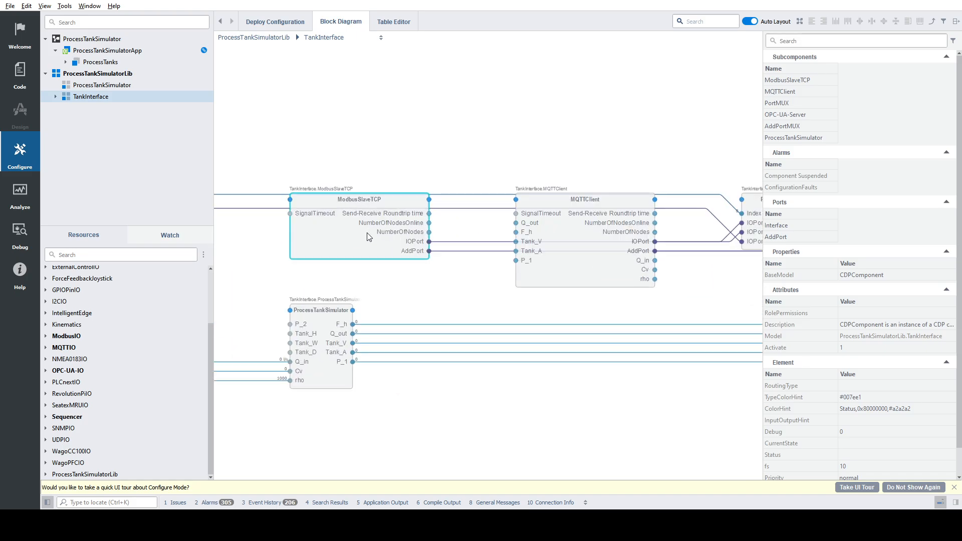
# Step: Examine the ModbusSlaveTCP, MQTTClient and ProcessTankSimulator connections in the TankInterface diagram and browse the available I/O resource libraries
pyautogui.scroll(1, 369, 237)
pyautogui.moveTo(495, 293); pyautogui.dragTo(463, 298)
pyautogui.scroll(-3, 479, 298)
pyautogui.moveTo(641, 288); pyautogui.dragTo(454, 286)
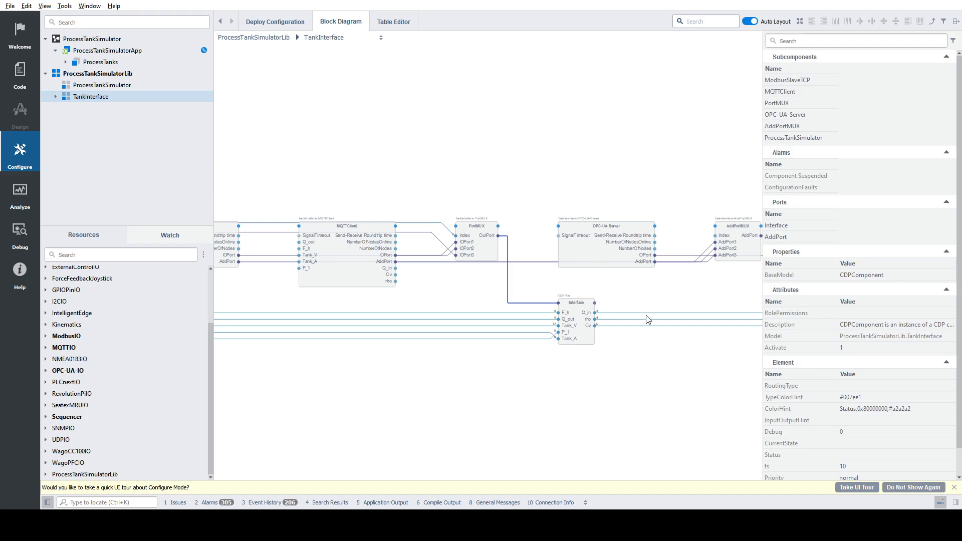
pyautogui.moveTo(445, 354); pyautogui.dragTo(638, 367)
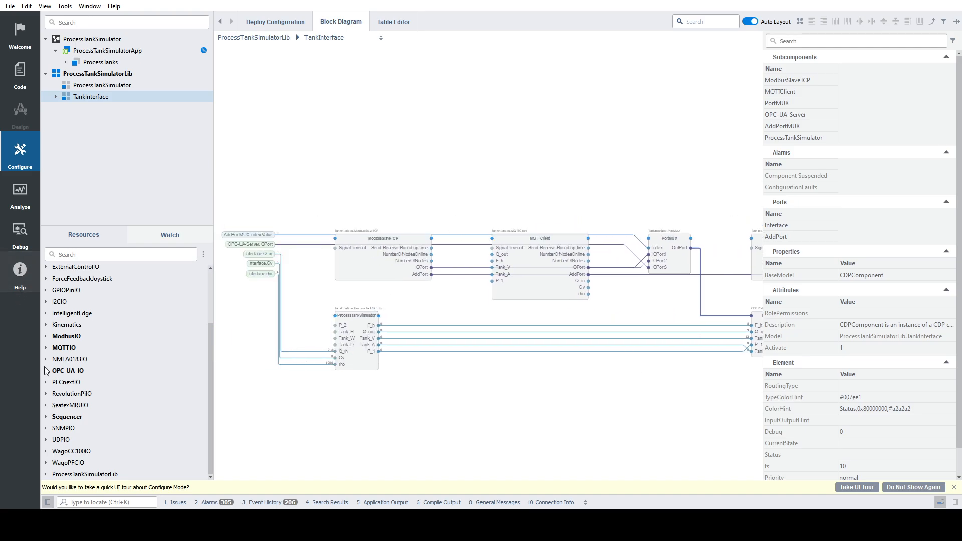
pyautogui.scroll(3, 92, 350)
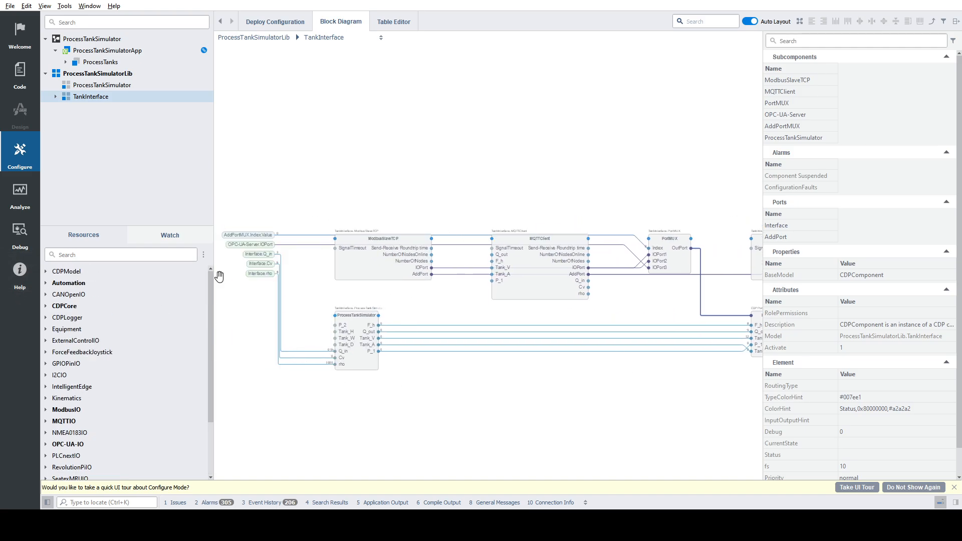
pyautogui.scroll(3, 451, 270)
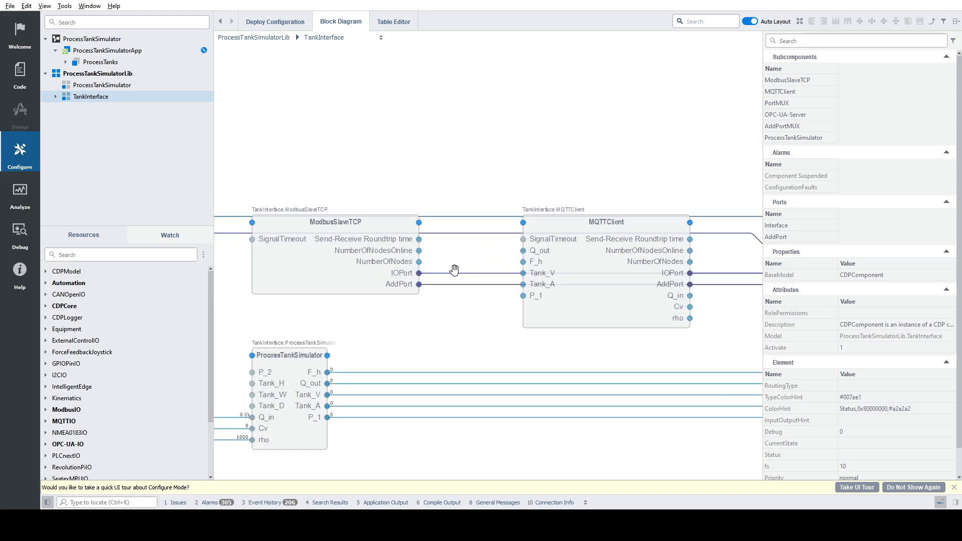
pyautogui.click(596, 322)
pyautogui.click(312, 256)
pyautogui.scroll(-1, 132, 434)
pyautogui.scroll(-1, 132, 434)
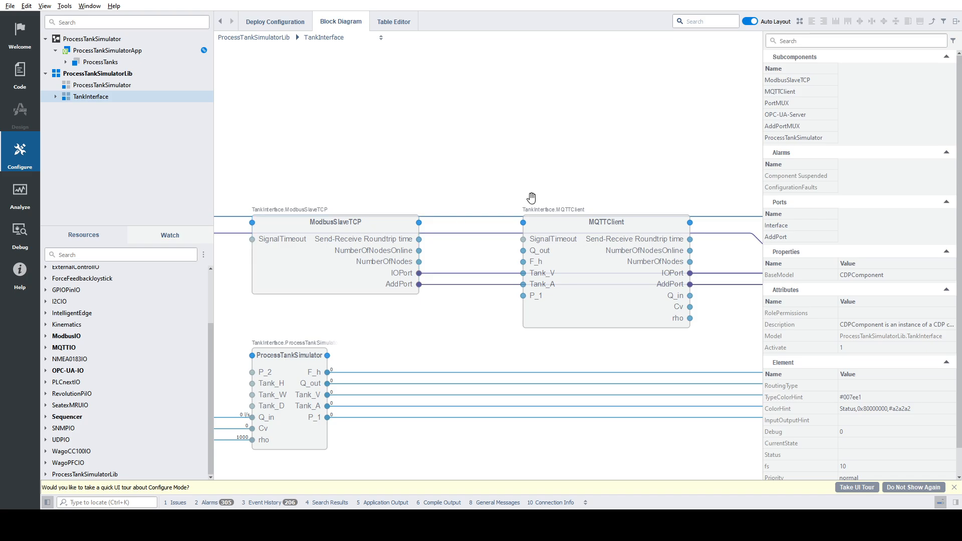
pyautogui.scroll(-2, 569, 257)
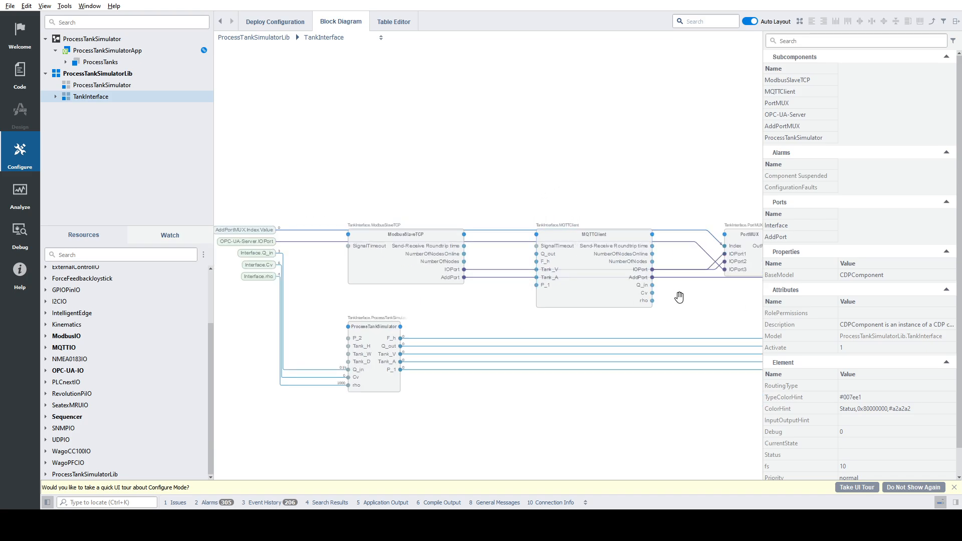
# Step: Inspect PortMUX and OPC-UA-Server in TankInterface, then open OPC-UA-Server's inner block diagram and examine its signal and Id routing
pyautogui.moveTo(680, 296); pyautogui.dragTo(357, 279)
pyautogui.scroll(2, 574, 250)
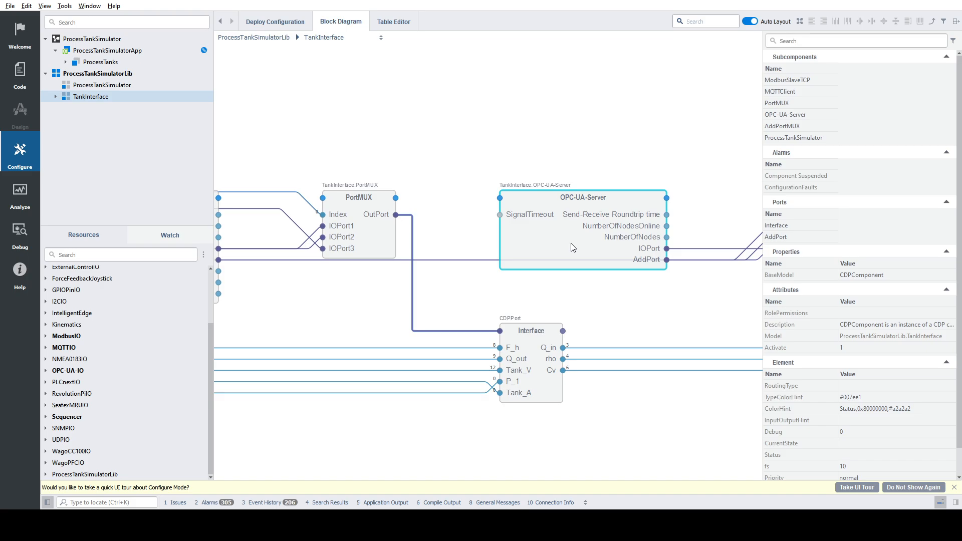
pyautogui.scroll(-1, 558, 176)
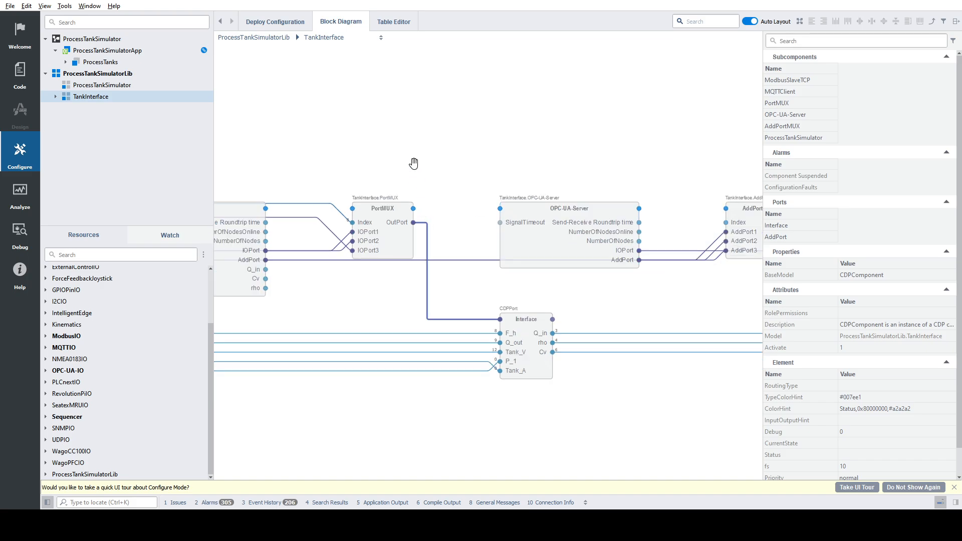
pyautogui.moveTo(414, 163); pyautogui.dragTo(617, 157)
pyautogui.moveTo(414, 154); pyautogui.dragTo(275, 159)
pyautogui.doubleClick(542, 240)
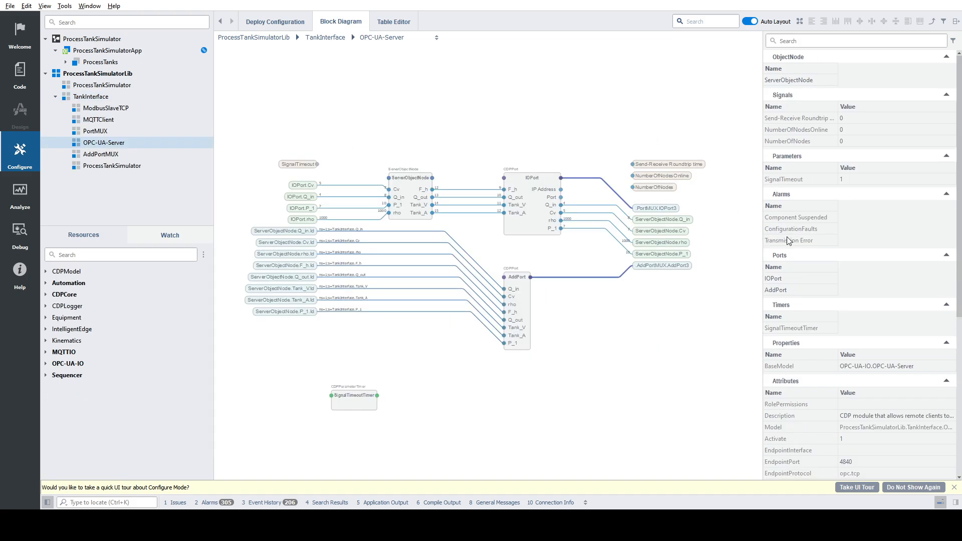
pyautogui.scroll(4, 356, 192)
pyautogui.moveTo(352, 189); pyautogui.dragTo(446, 188)
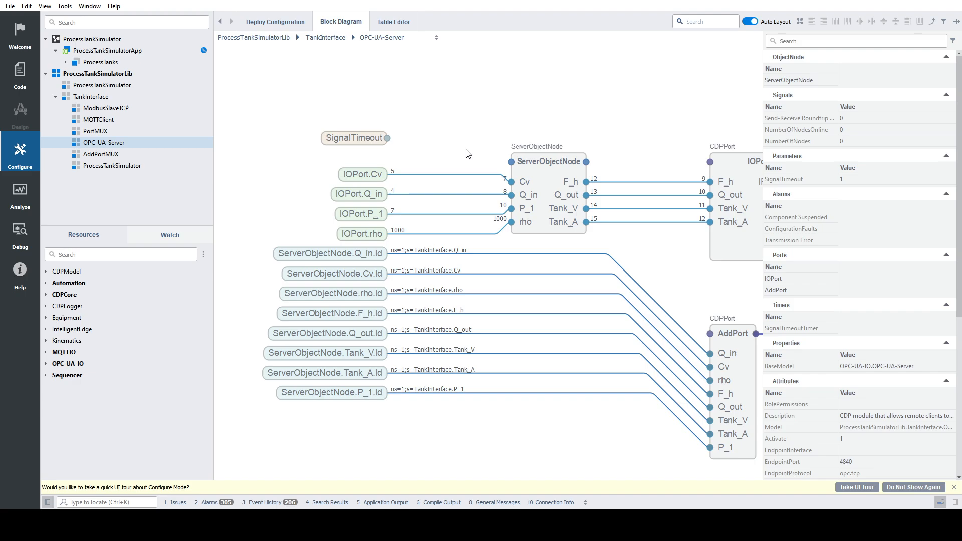
pyautogui.scroll(-3, 518, 178)
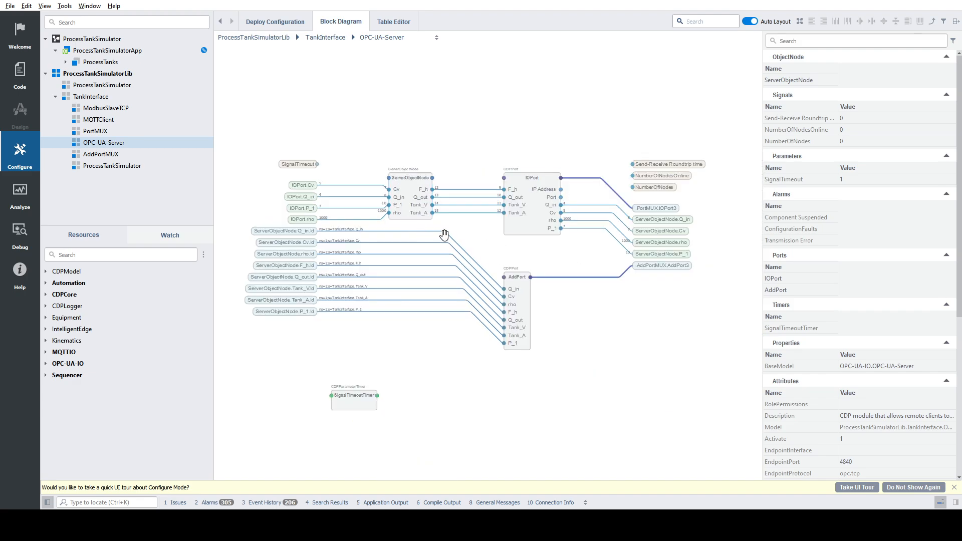
# Step: Examine ServerObjectNode in the OPC-UA-Server diagram and review the server's endpoint, security and access attributes
pyautogui.click(420, 183)
pyautogui.scroll(1, 420, 183)
pyautogui.scroll(1, 420, 184)
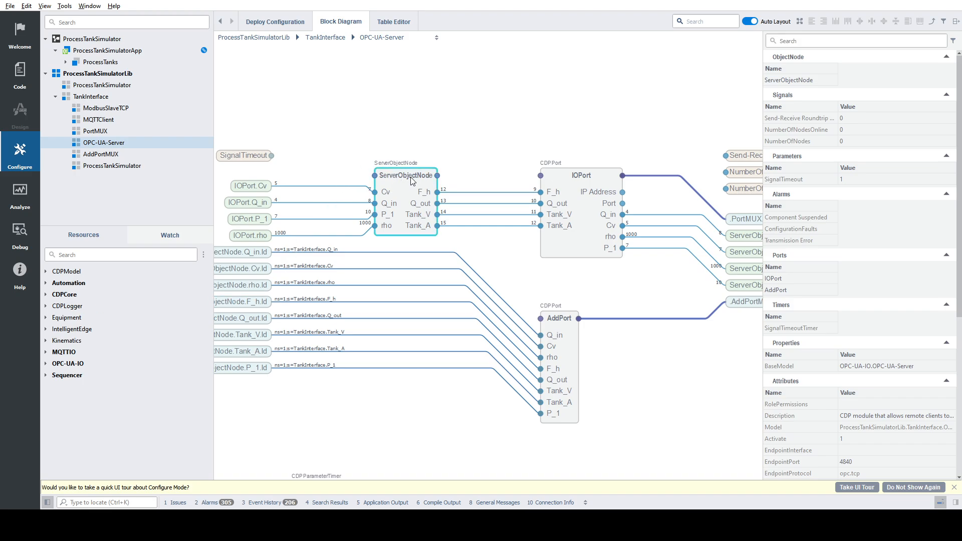
pyautogui.scroll(-5, 885, 351)
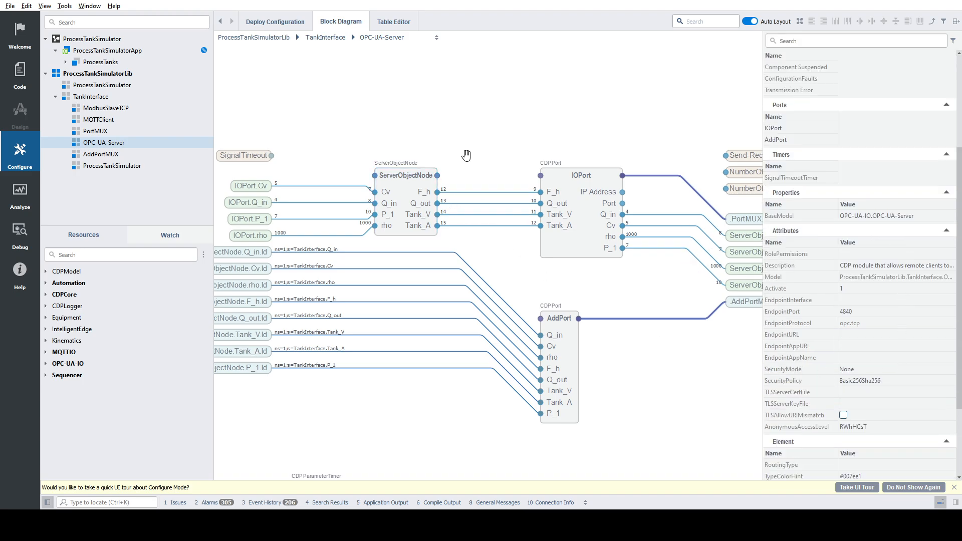
# Step: Select ServerObjectNode, inspect its values and node Id properties, and clear the selection
pyautogui.moveTo(498, 152); pyautogui.dragTo(478, 133)
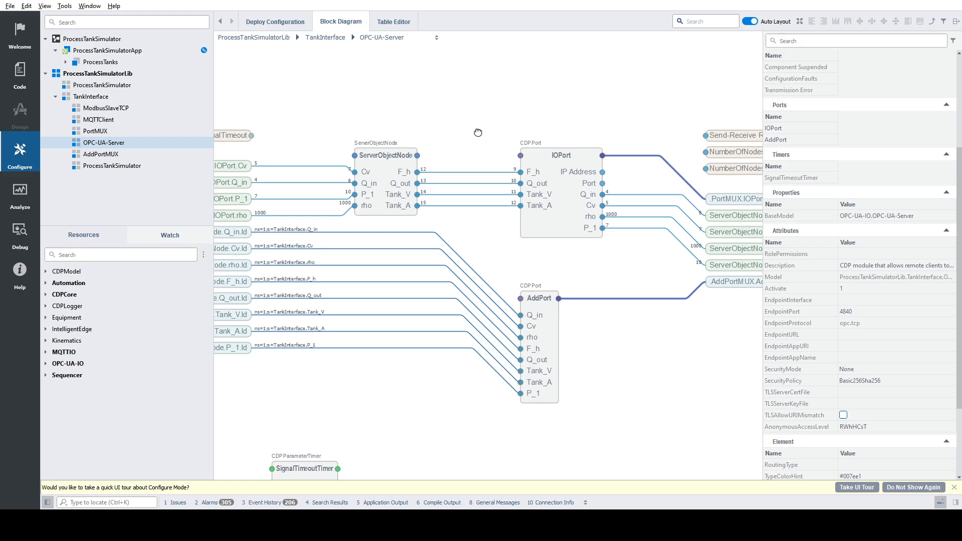
pyautogui.click(386, 166)
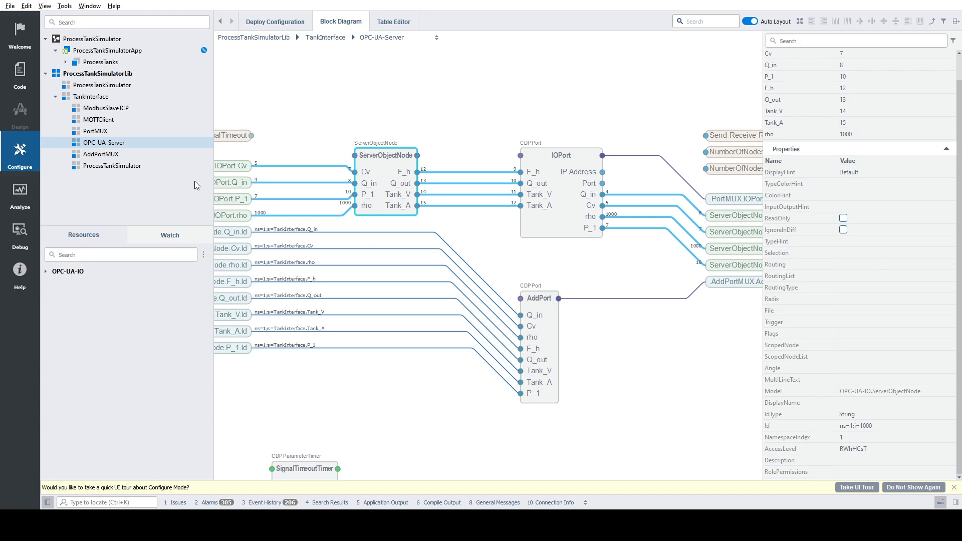
pyautogui.scroll(-2, 376, 213)
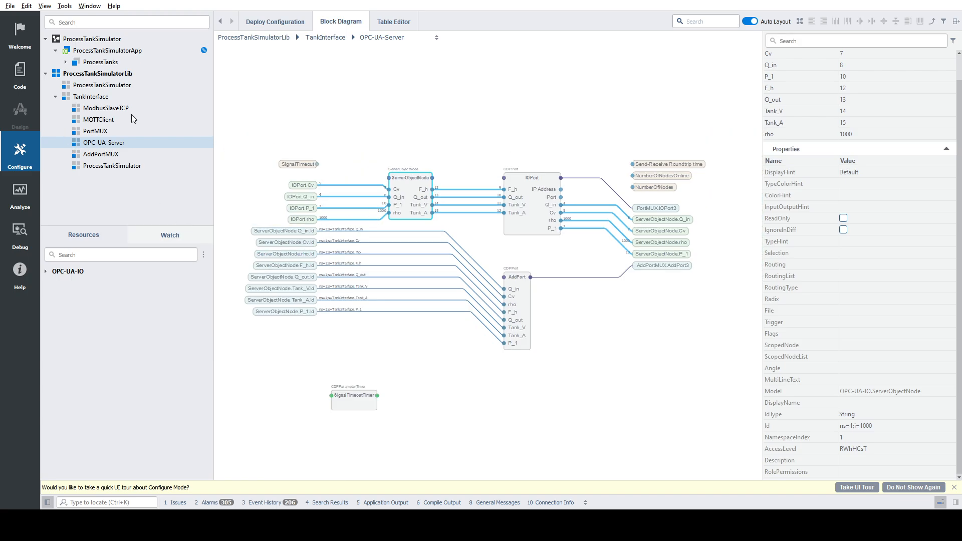
pyautogui.click(445, 116)
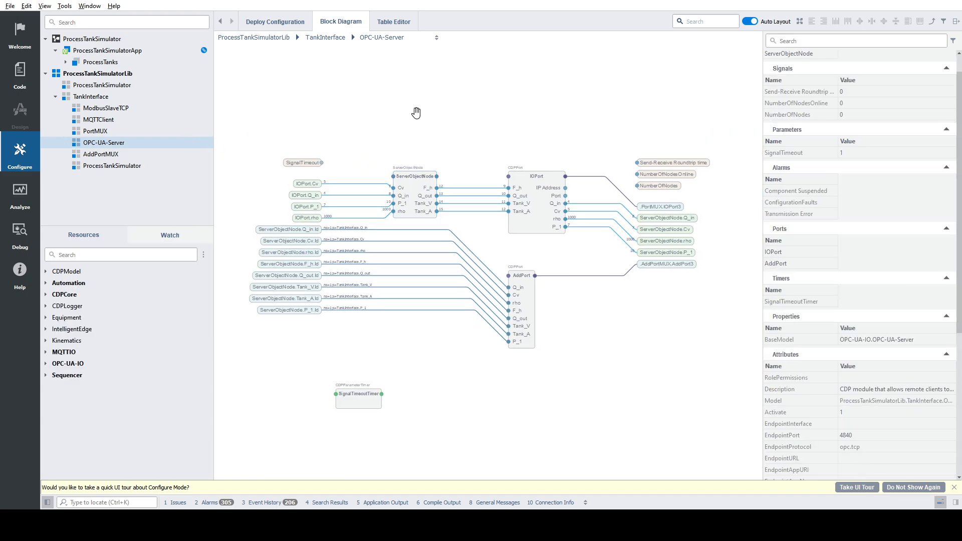
# Step: Expand the OPC-UA-IO resource library and compare its available server node models with the ServerObjectNode block
pyautogui.scroll(2, 395, 210)
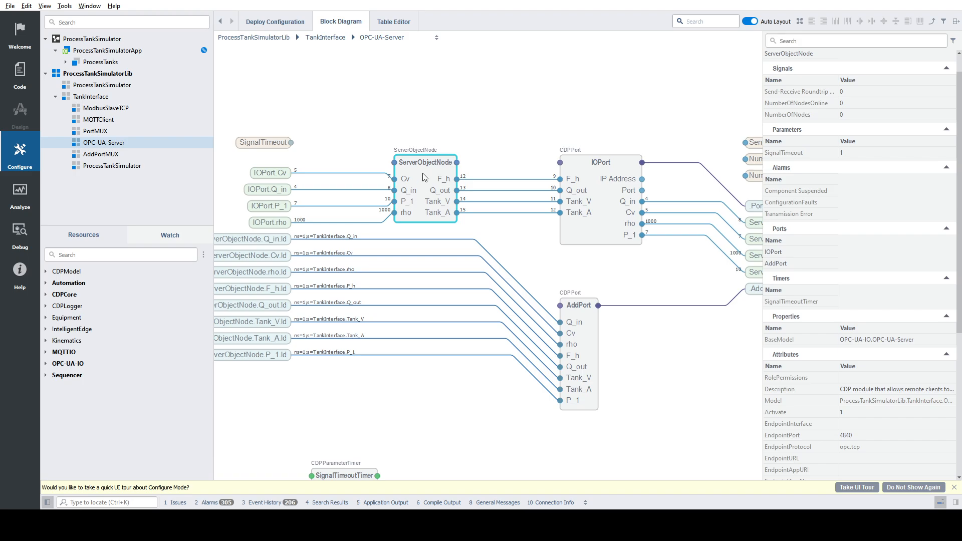
pyautogui.moveTo(575, 107); pyautogui.dragTo(462, 102)
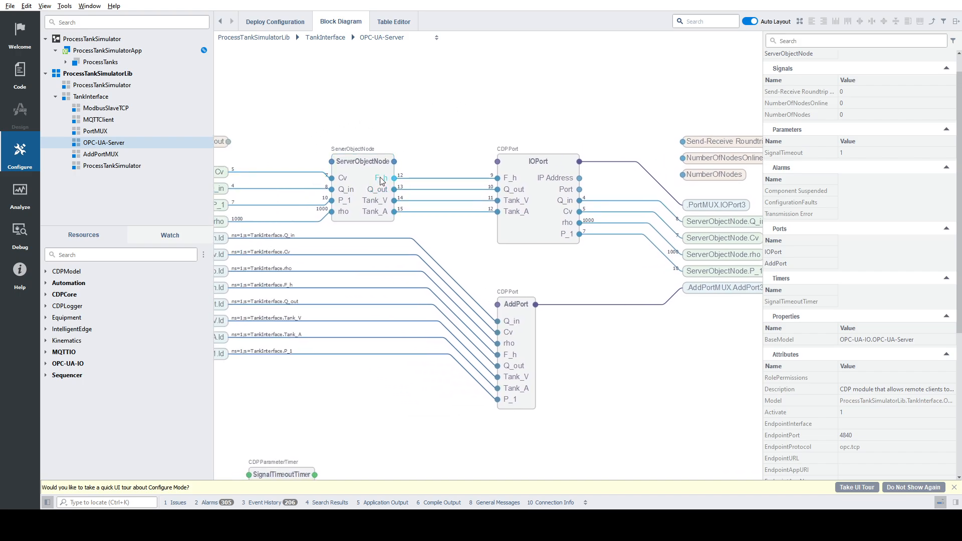
pyautogui.click(46, 364)
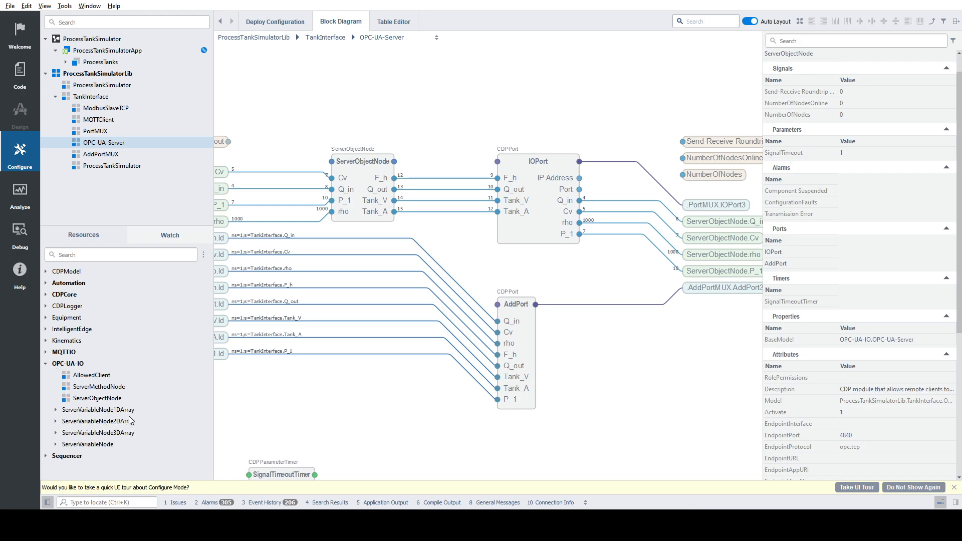
pyautogui.click(384, 195)
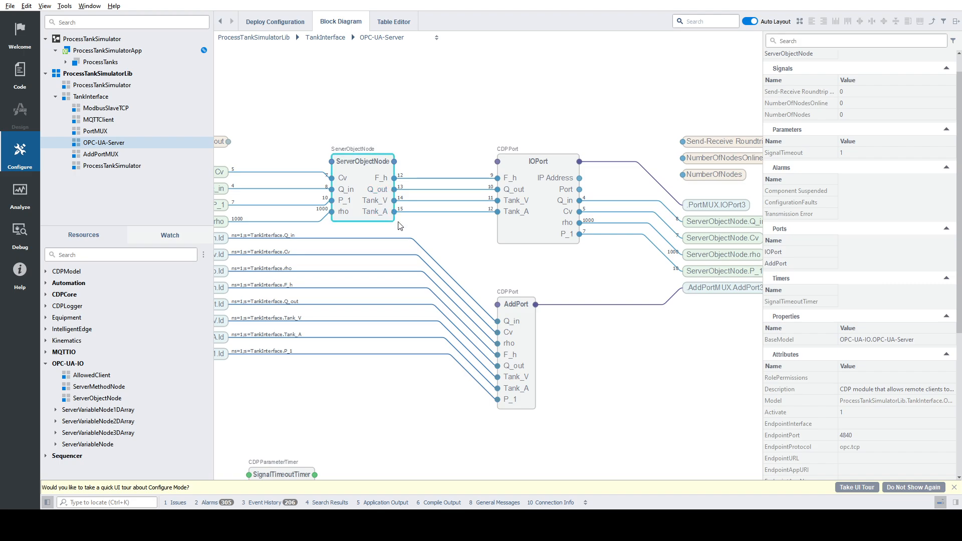
# Step: Select the F_h variable node in ServerObjectNode and examine its properties alongside the IOPort and AddPort connections
pyautogui.click(388, 176)
pyautogui.scroll(-2, 919, 245)
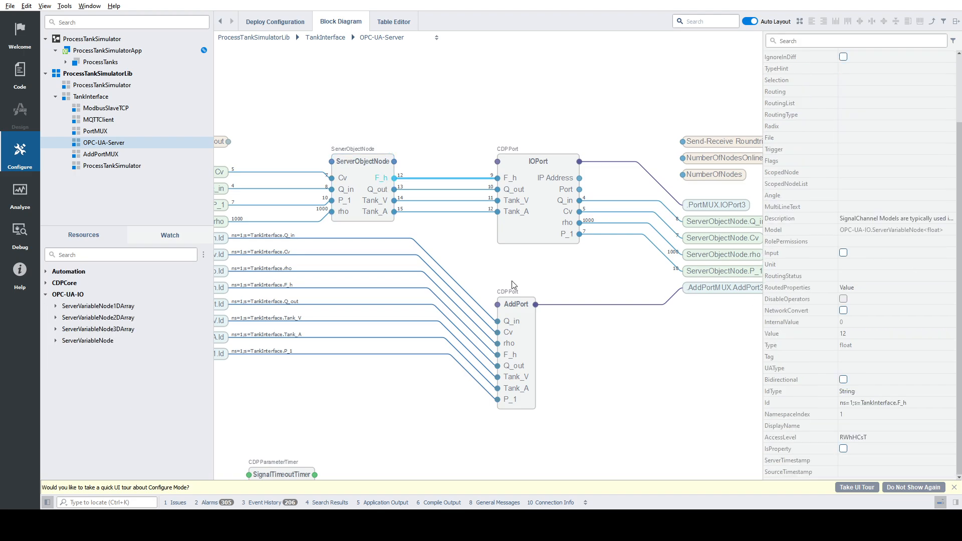
pyautogui.scroll(1, 383, 231)
pyautogui.scroll(1, 435, 252)
pyautogui.moveTo(415, 217); pyautogui.dragTo(450, 221)
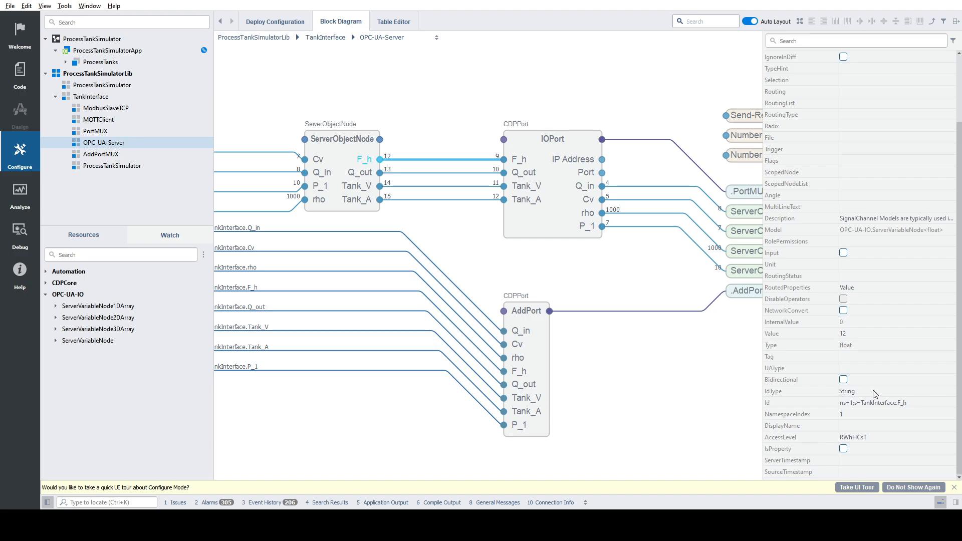
pyautogui.moveTo(646, 266)
pyautogui.mouseDown()
pyautogui.moveTo(551, 269)
pyautogui.moveTo(650, 275)
pyautogui.mouseUp()
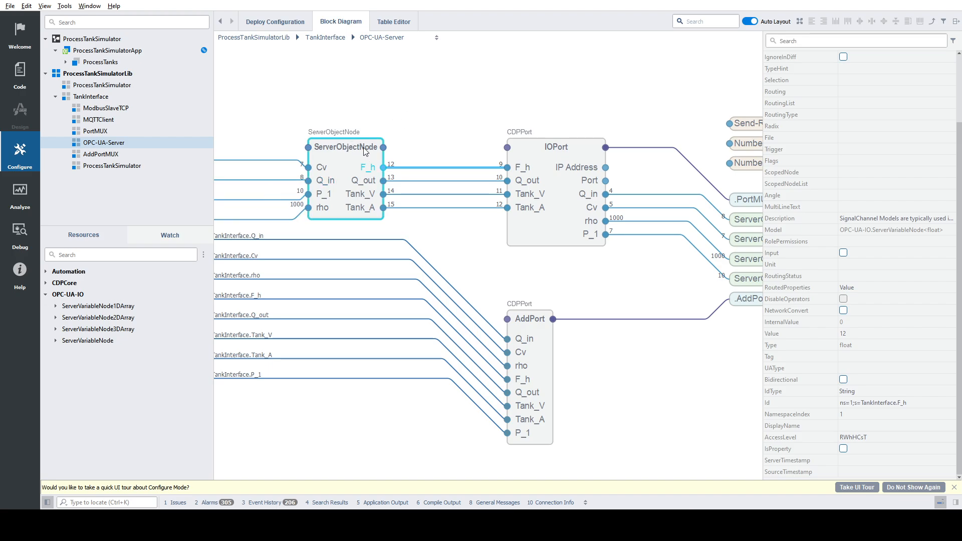
pyautogui.moveTo(441, 121); pyautogui.dragTo(489, 114)
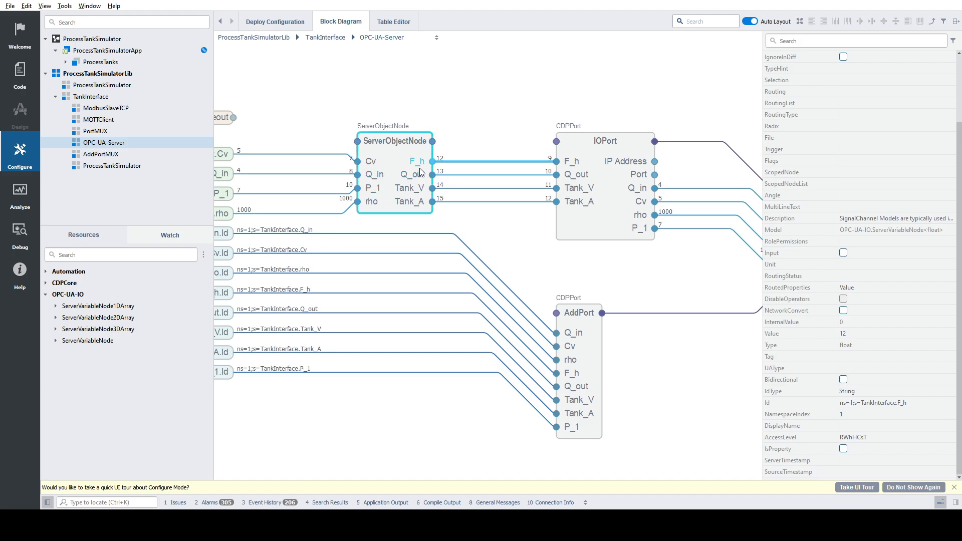
pyautogui.moveTo(743, 382); pyautogui.dragTo(688, 366)
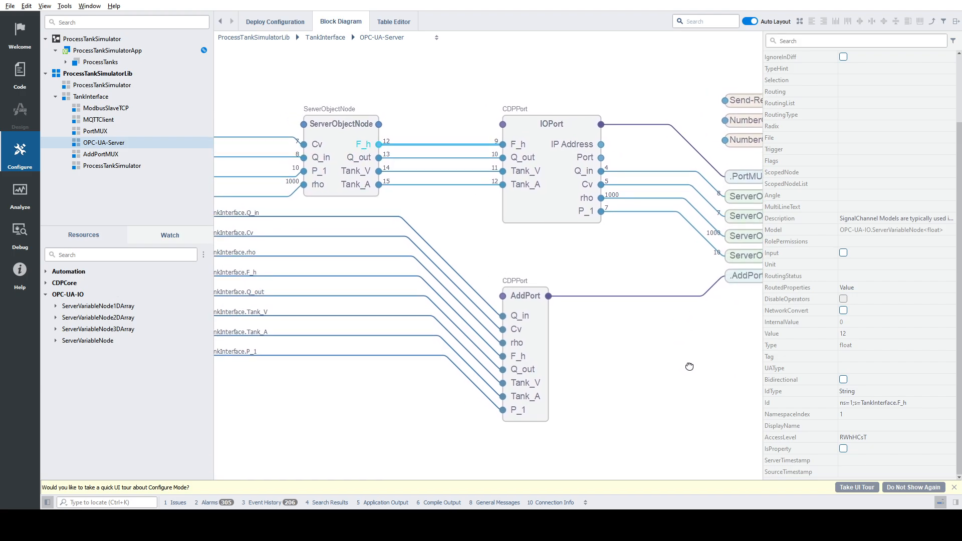
# Step: Check the IdType, NamespaceIndex and Id properties of the F_h variable node
pyautogui.click(828, 395)
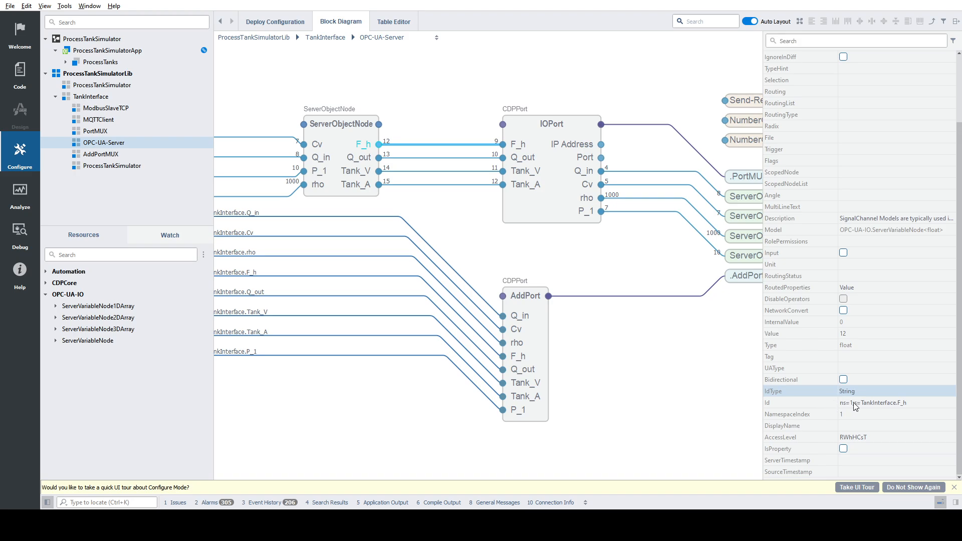
pyautogui.click(825, 418)
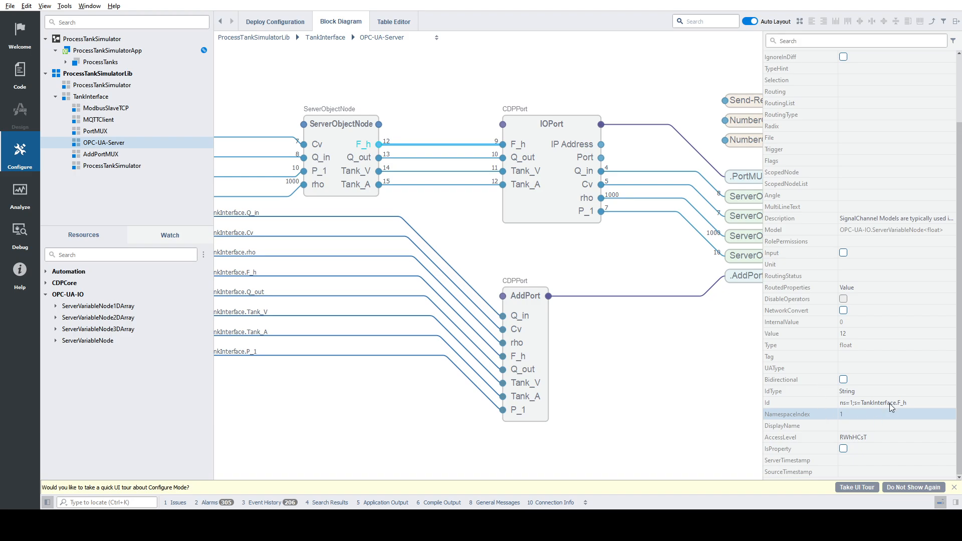
pyautogui.click(819, 403)
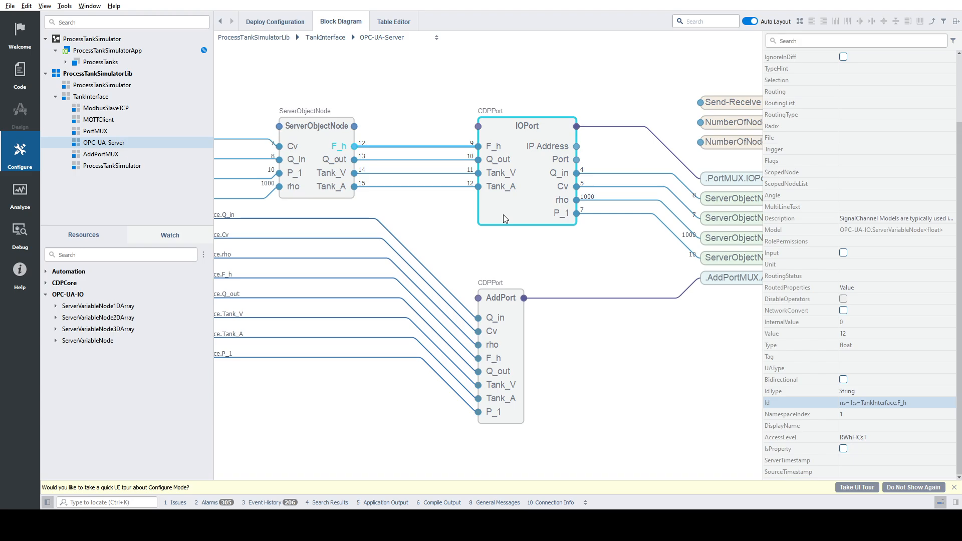
# Step: Deselect F_h, review the remaining OPC-UA-Server attributes and element settings, and return to the TankInterface diagram
pyautogui.click(554, 440)
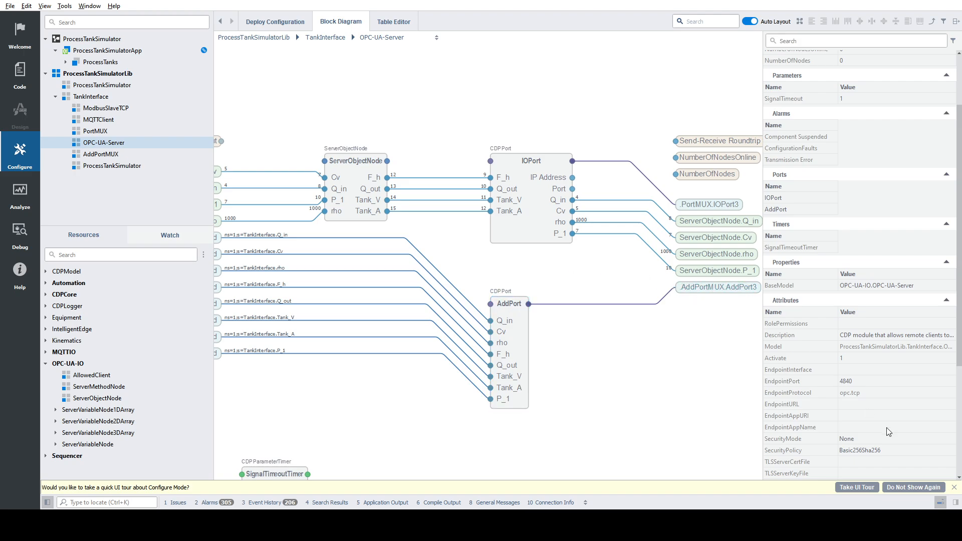
pyautogui.scroll(-5, 860, 369)
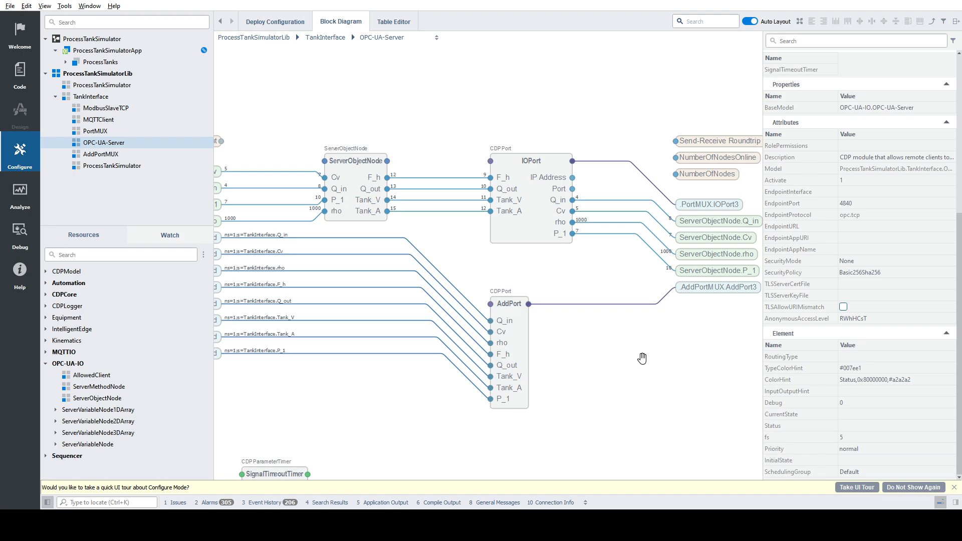
pyautogui.doubleClick(637, 98)
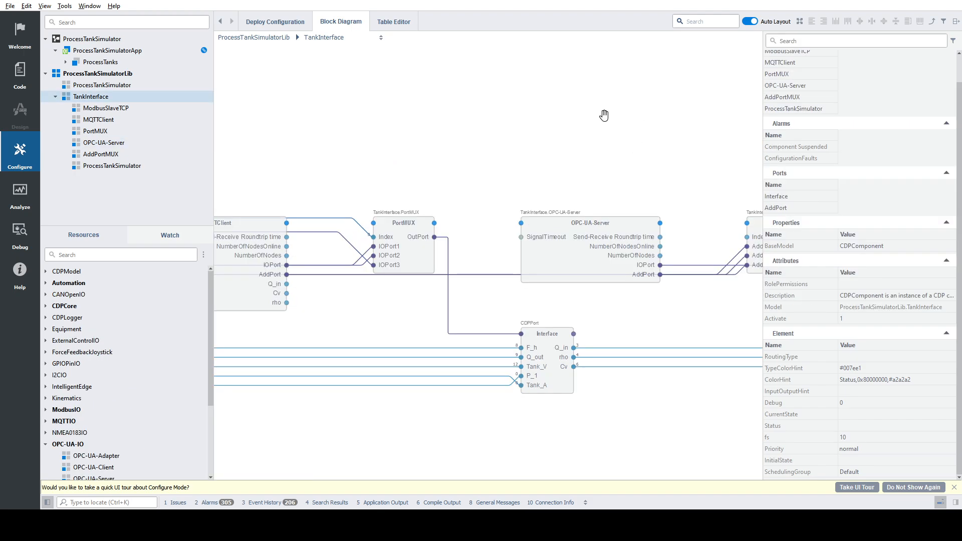
# Step: Locate MQTTClient in the TankInterface diagram and open its inner block diagram
pyautogui.moveTo(536, 159); pyautogui.dragTo(634, 137)
pyautogui.moveTo(499, 118); pyautogui.dragTo(626, 114)
pyautogui.scroll(-1, 429, 266)
pyautogui.moveTo(365, 284); pyautogui.dragTo(386, 285)
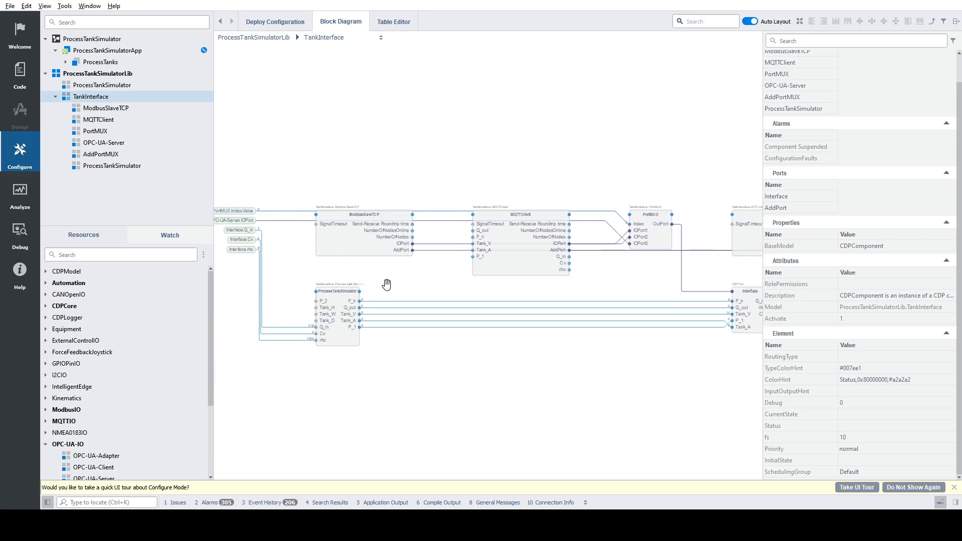
pyautogui.scroll(1, 438, 188)
pyautogui.scroll(1, 439, 186)
pyautogui.doubleClick(493, 275)
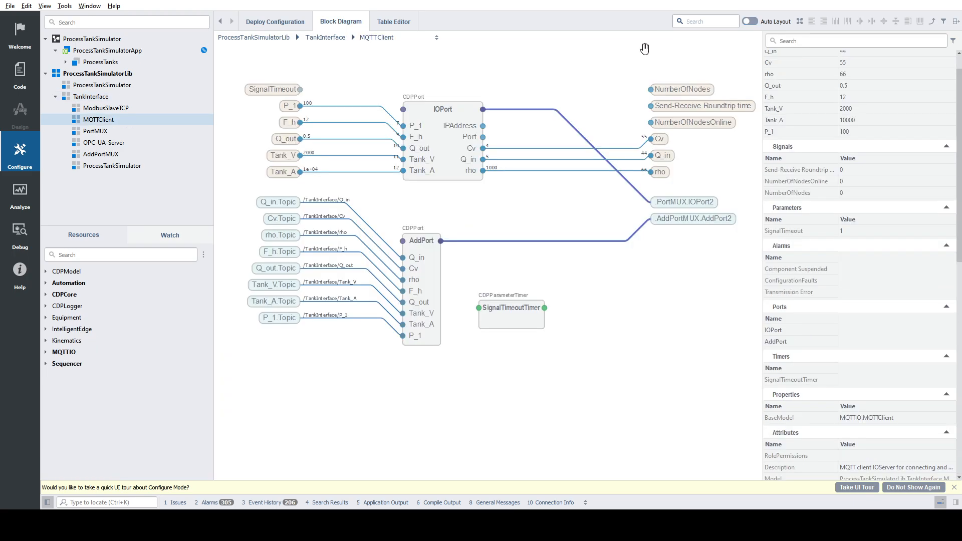
# Step: Move the PortMUX.IOPort2 connector above the NumberOfNodes signal in the MQTTClient diagram
pyautogui.moveTo(570, 222); pyautogui.dragTo(571, 254)
pyautogui.moveTo(665, 241); pyautogui.dragTo(668, 83)
pyautogui.click(428, 166)
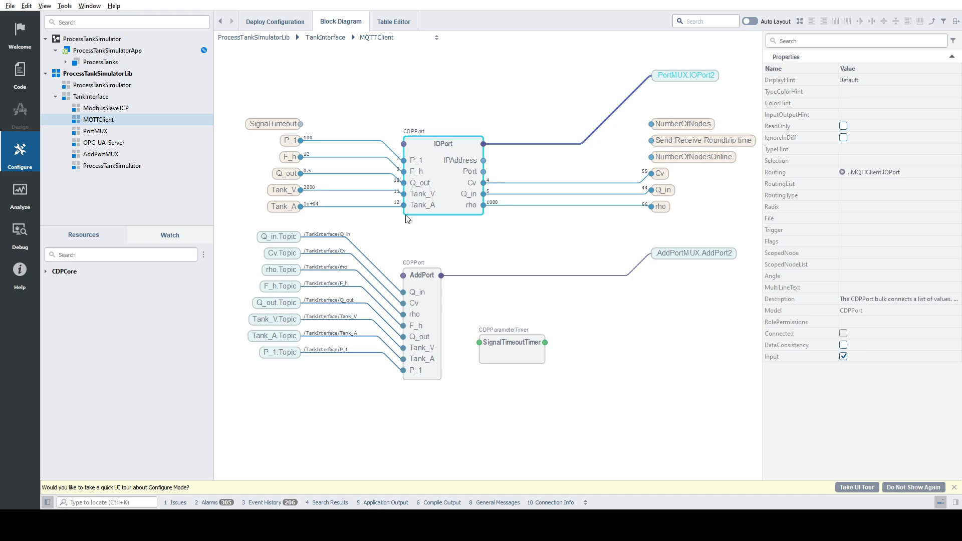
# Step: Return to the TankInterface diagram, select MQTTClient, and expand the MQTTIO models available for it
pyautogui.click(501, 237)
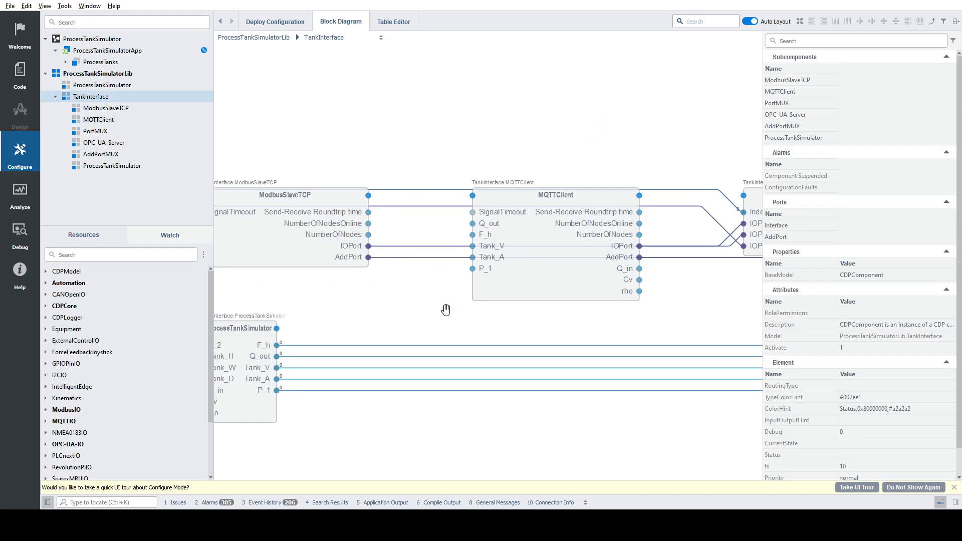
pyautogui.click(534, 289)
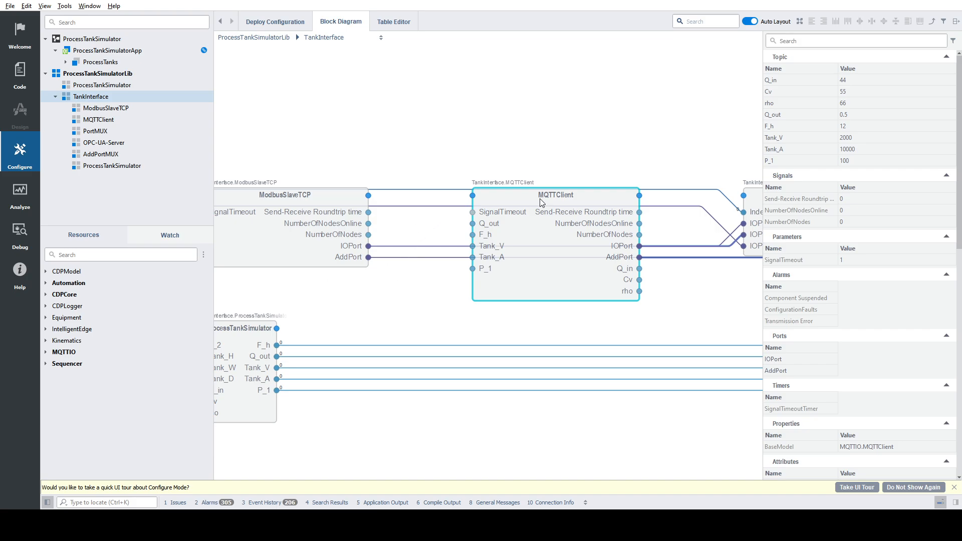
pyautogui.click(46, 353)
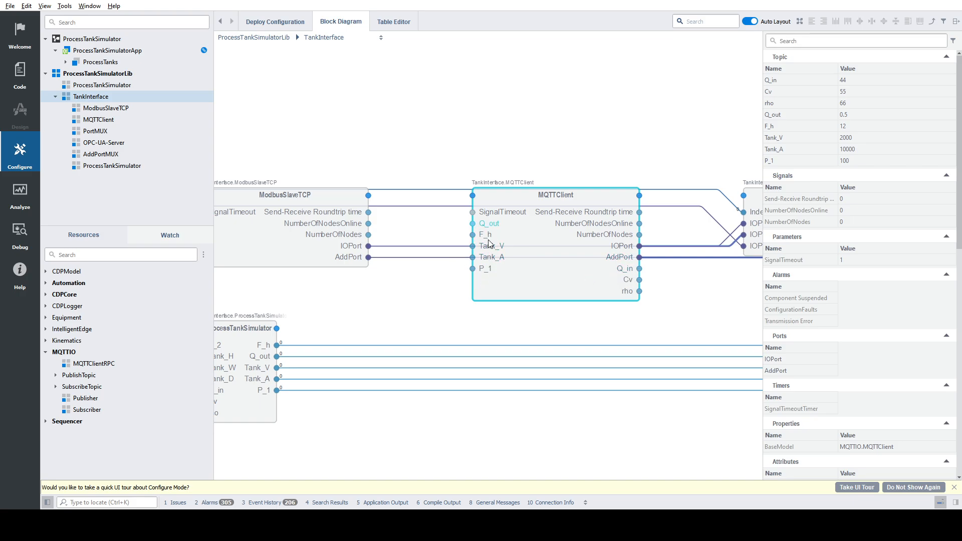
# Step: Open MQTTClient's inner diagram and review the P_1 signal's publishing properties, such as Topic and QoS
pyautogui.doubleClick(536, 270)
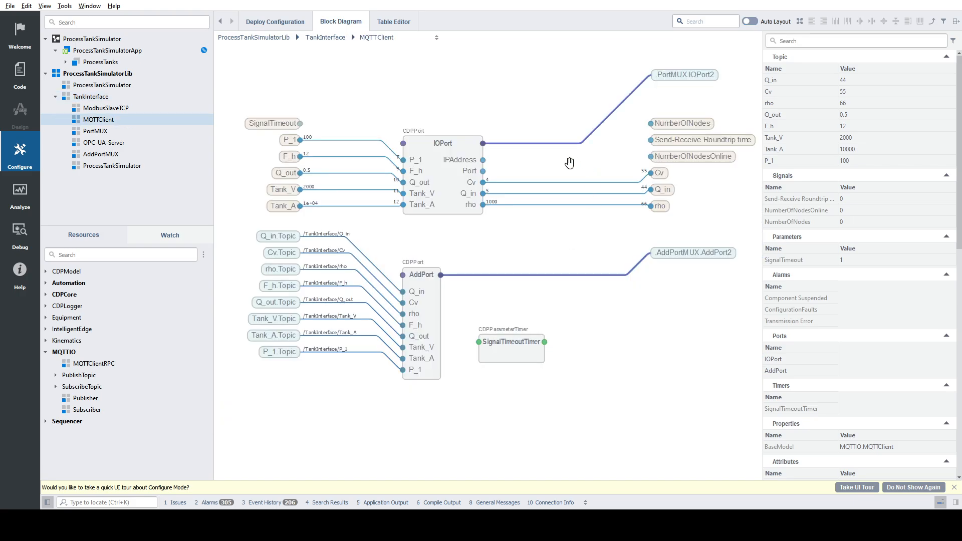
pyautogui.click(290, 139)
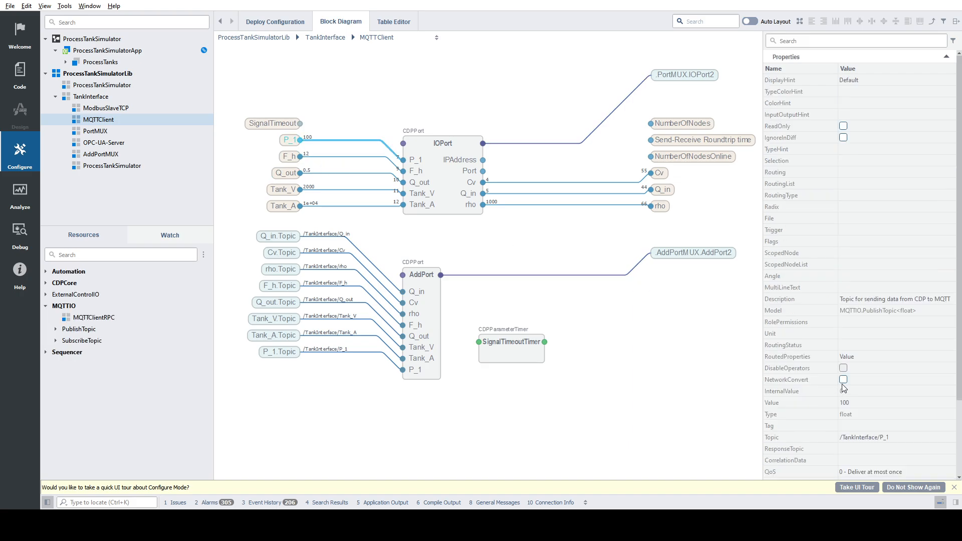
pyautogui.scroll(-2, 870, 382)
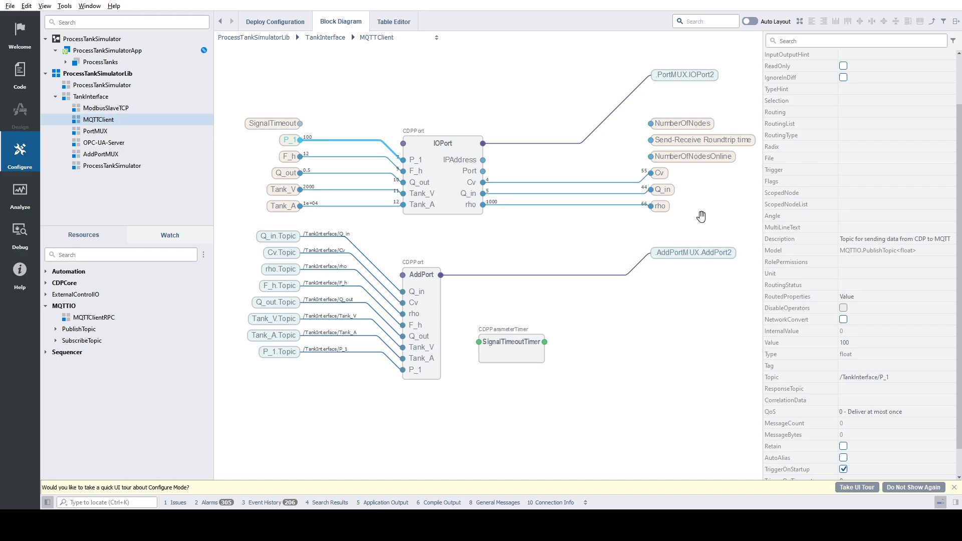
# Step: Deselect P_1 and check the BrokerPort and BrokerHost attributes of MQTTClient
pyautogui.click(736, 215)
pyautogui.scroll(-5, 869, 315)
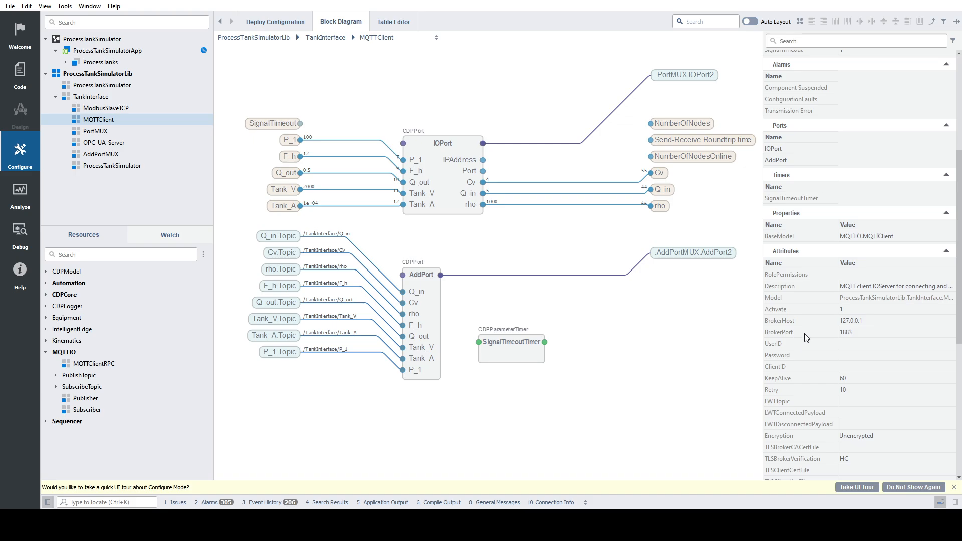
pyautogui.click(838, 334)
pyautogui.click(857, 334)
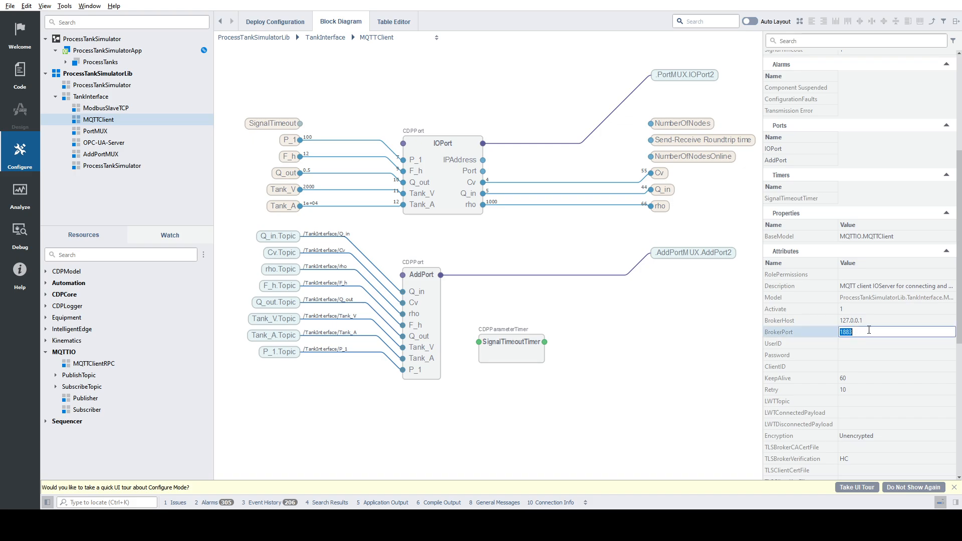
pyautogui.click(825, 321)
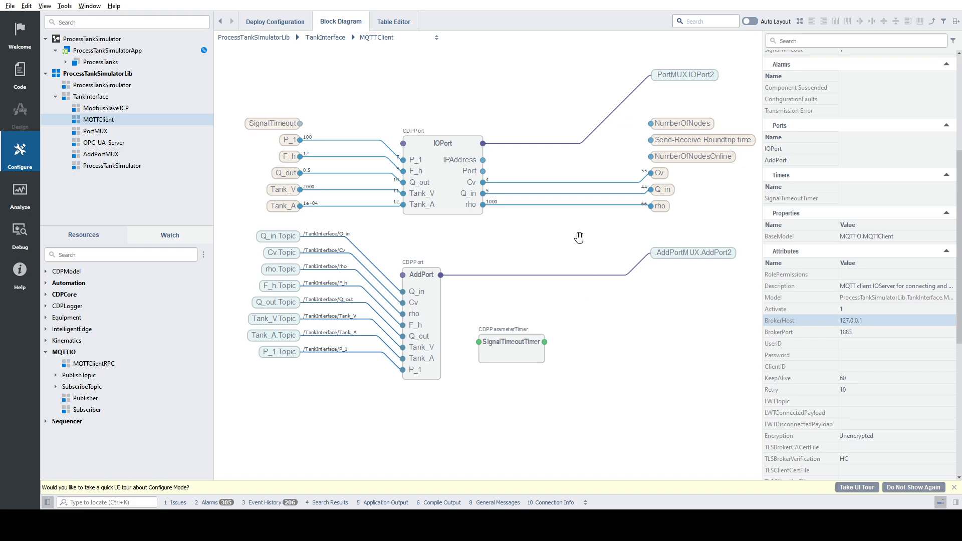
# Step: Go back through TankInterface to the ModbusSlaveTCP inner diagram and examine its IOPort, AddPort and tag connections
pyautogui.doubleClick(606, 167)
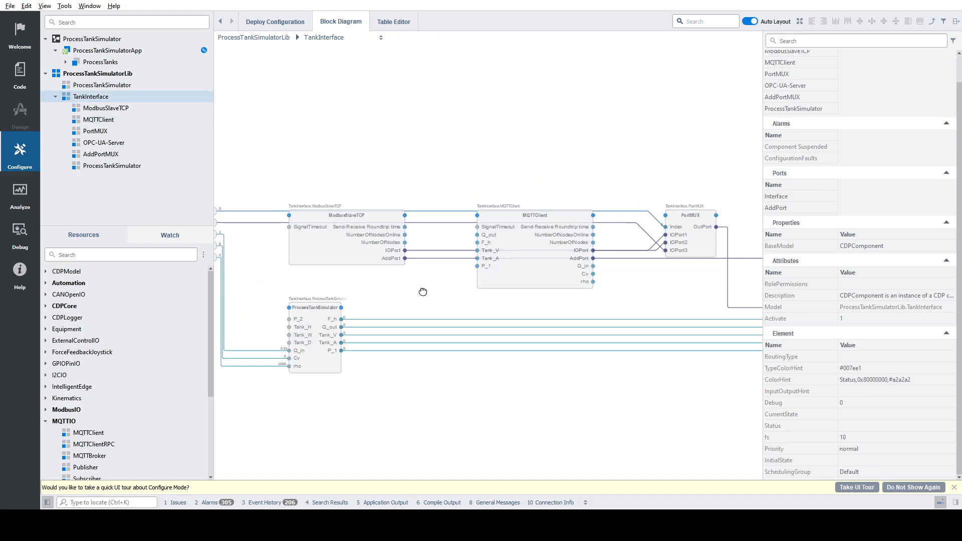
pyautogui.doubleClick(480, 219)
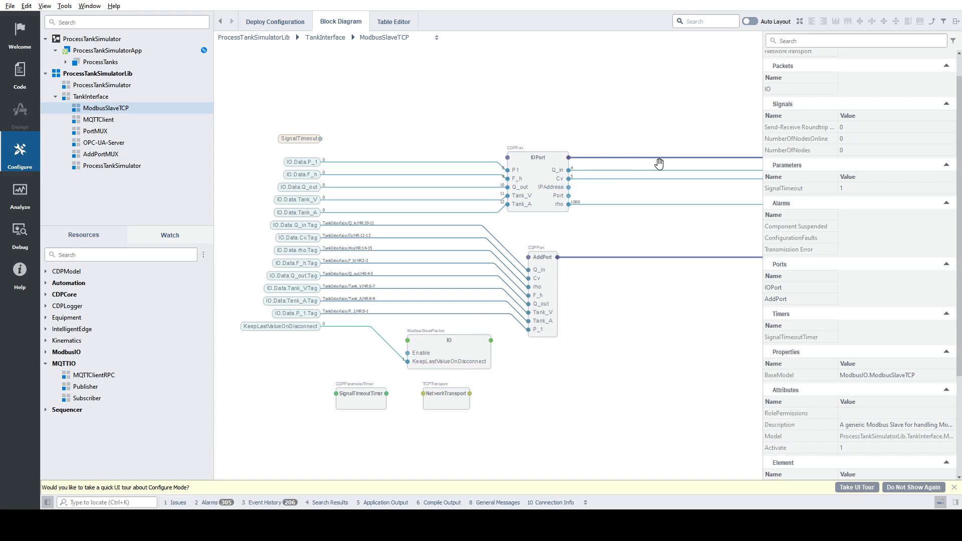
pyautogui.moveTo(672, 231); pyautogui.dragTo(651, 231)
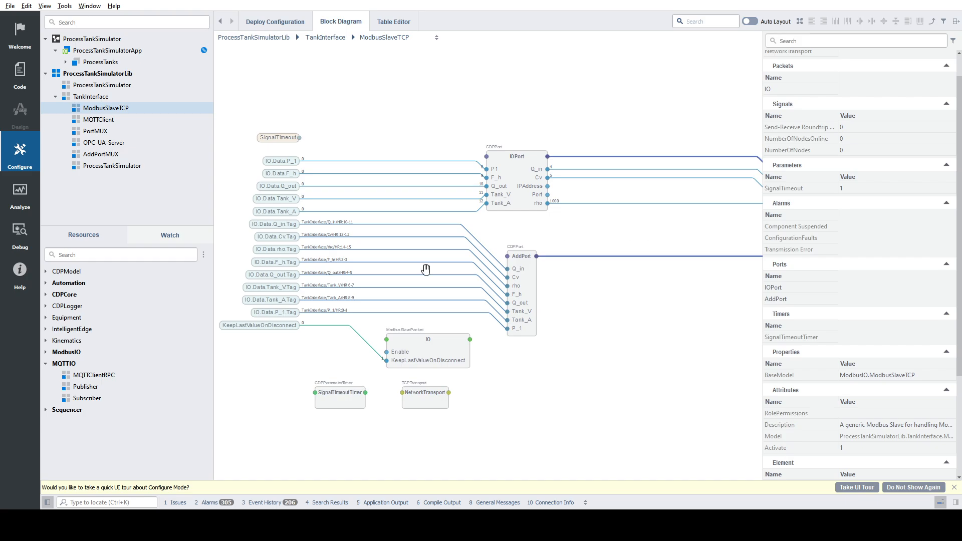
pyautogui.scroll(-2, 591, 120)
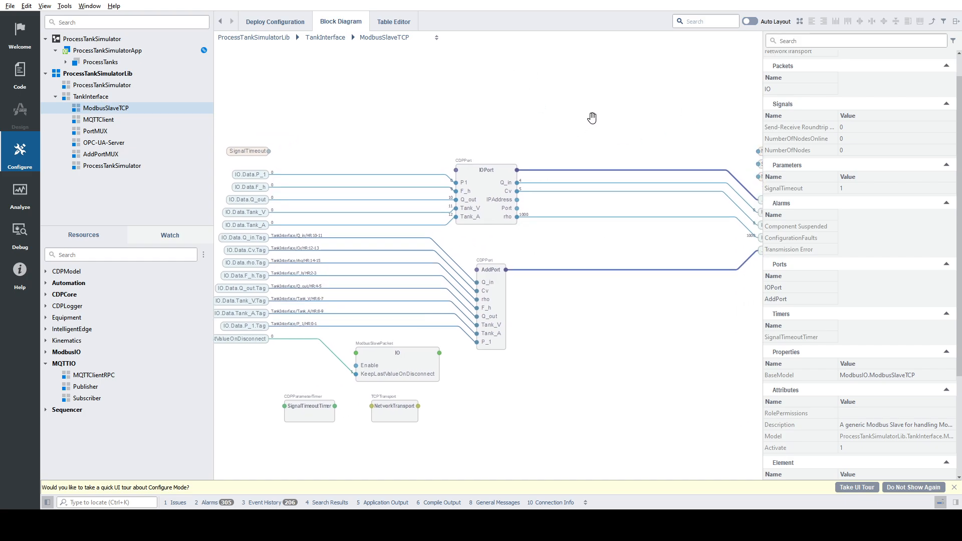
pyautogui.scroll(-1, 675, 326)
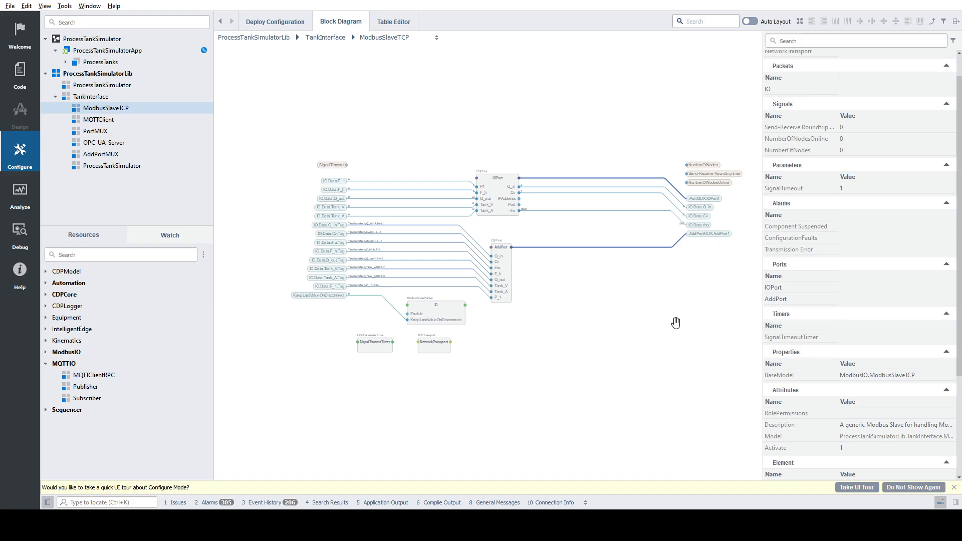
pyautogui.scroll(4, 558, 233)
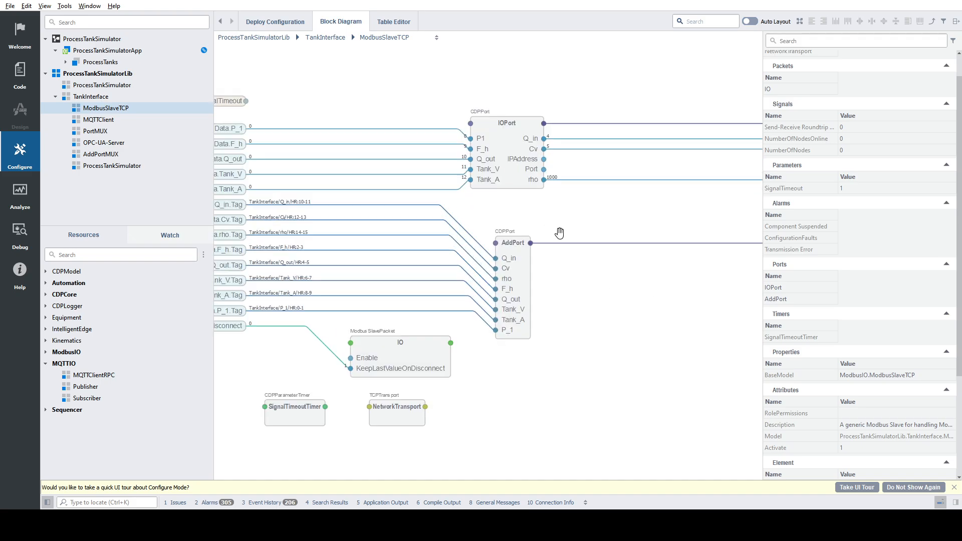
pyautogui.scroll(-4, 632, 216)
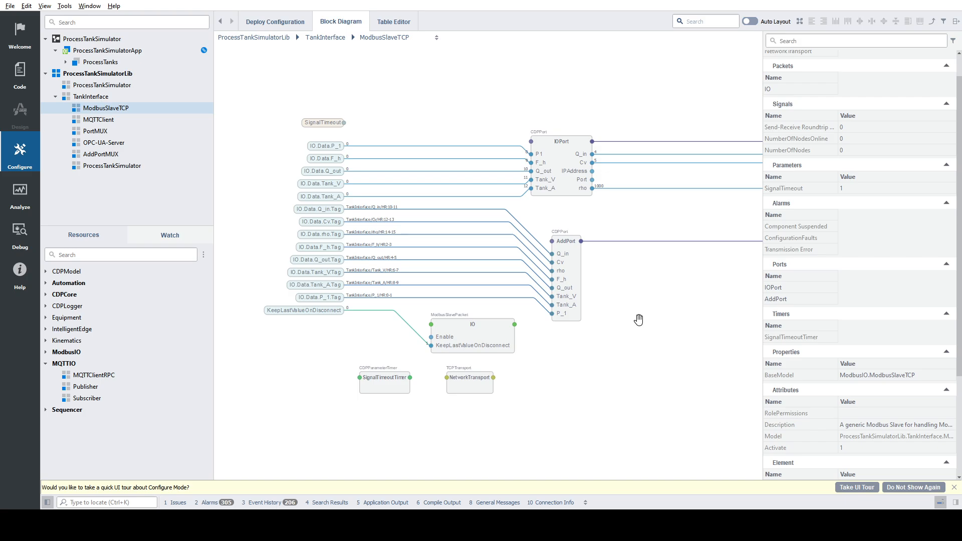
pyautogui.scroll(2, 636, 319)
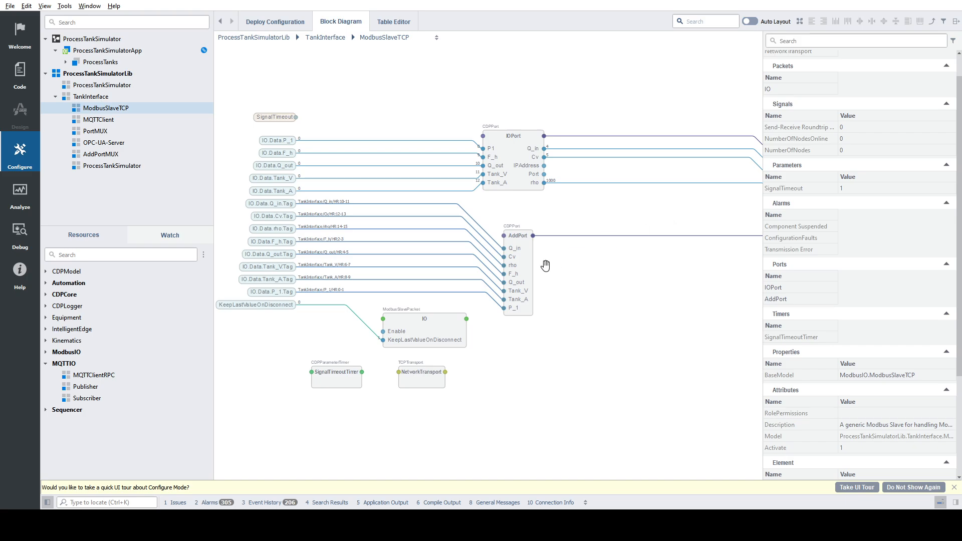
# Step: Look inside the IO packet of ModbusSlaveTCP, return to the parent diagram, and select the IO packet to show its properties
pyautogui.doubleClick(457, 326)
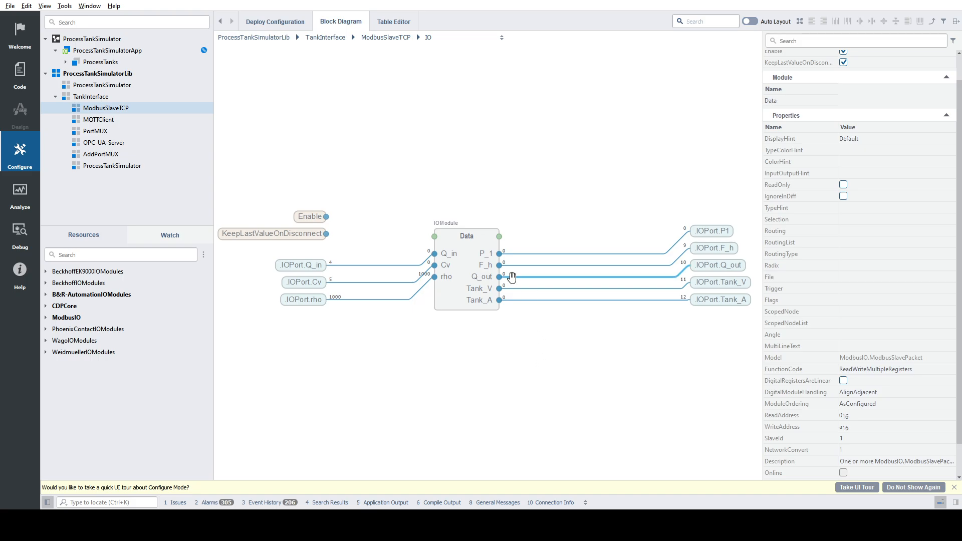
pyautogui.doubleClick(590, 66)
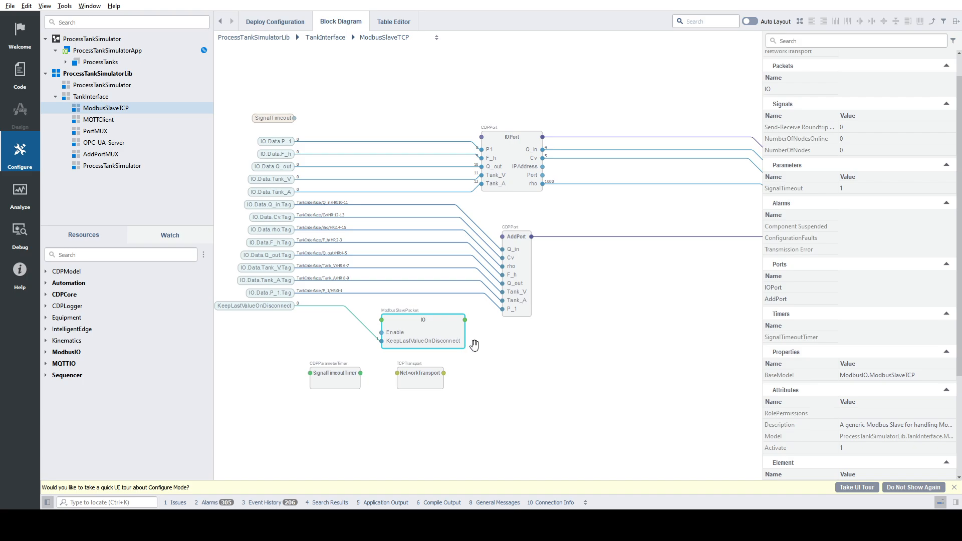
pyautogui.scroll(5, 434, 330)
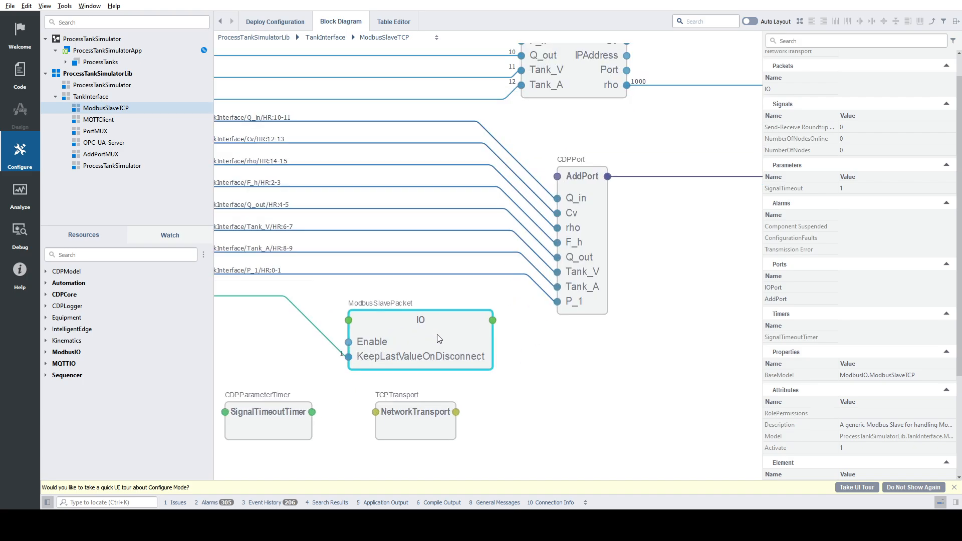
pyautogui.click(436, 335)
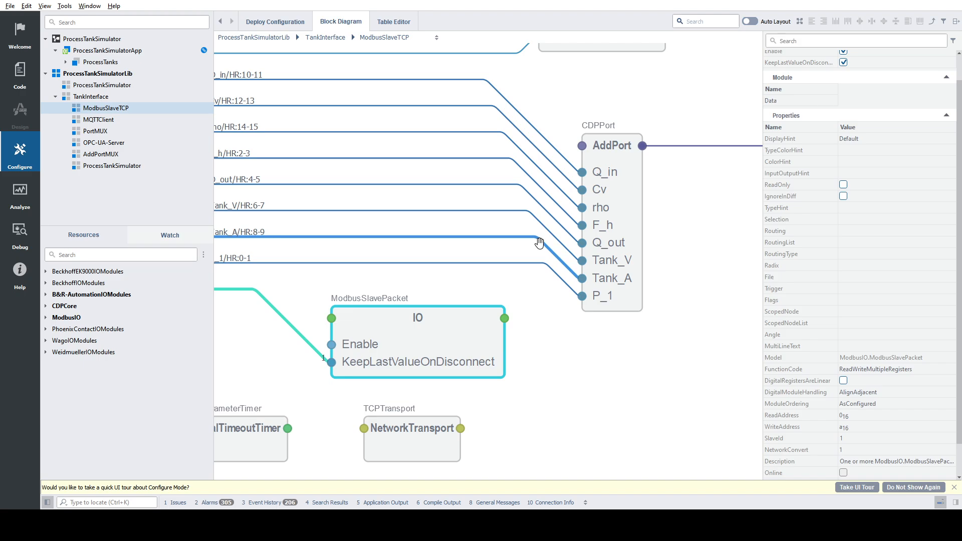
# Step: Open the IO packet, review the properties of its Data module, and return to the ModbusSlaveTCP diagram
pyautogui.doubleClick(450, 337)
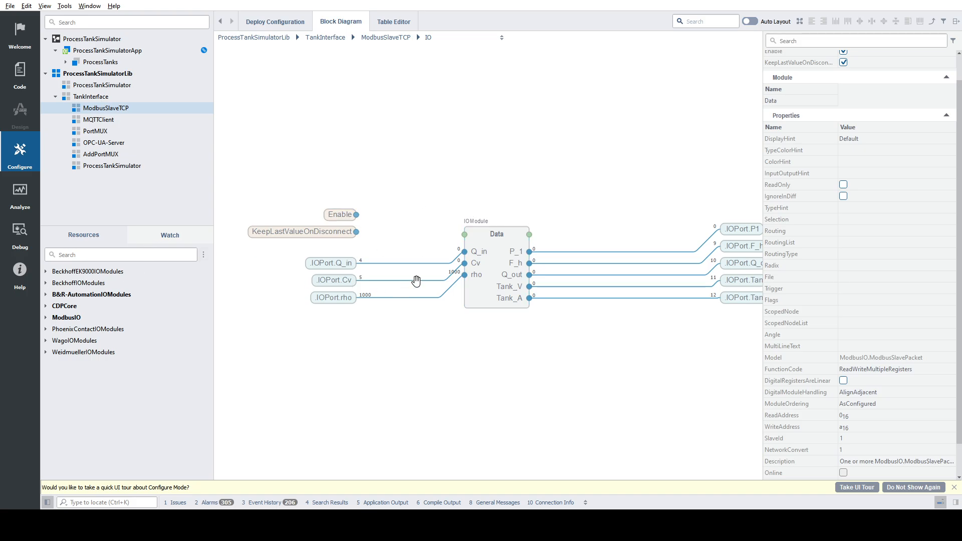
pyautogui.click(510, 247)
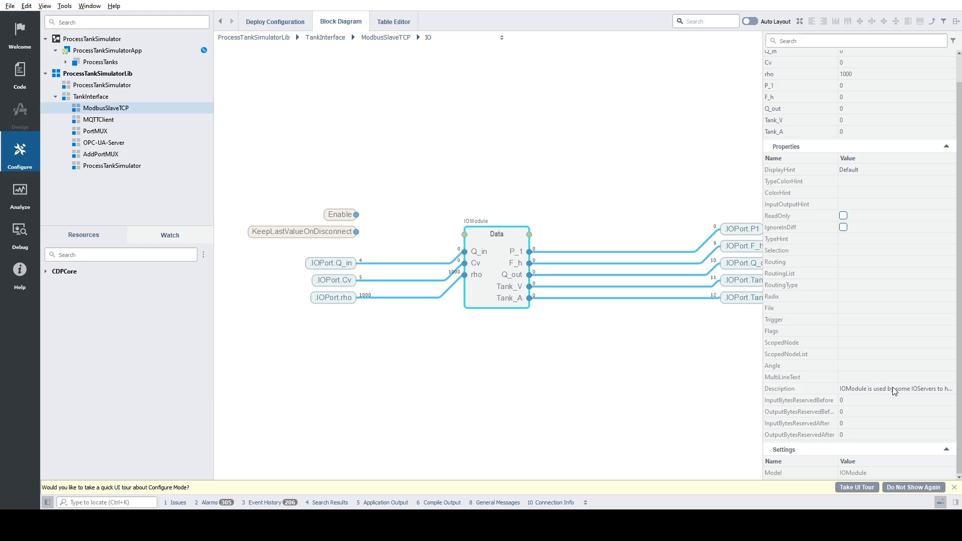
pyautogui.doubleClick(670, 150)
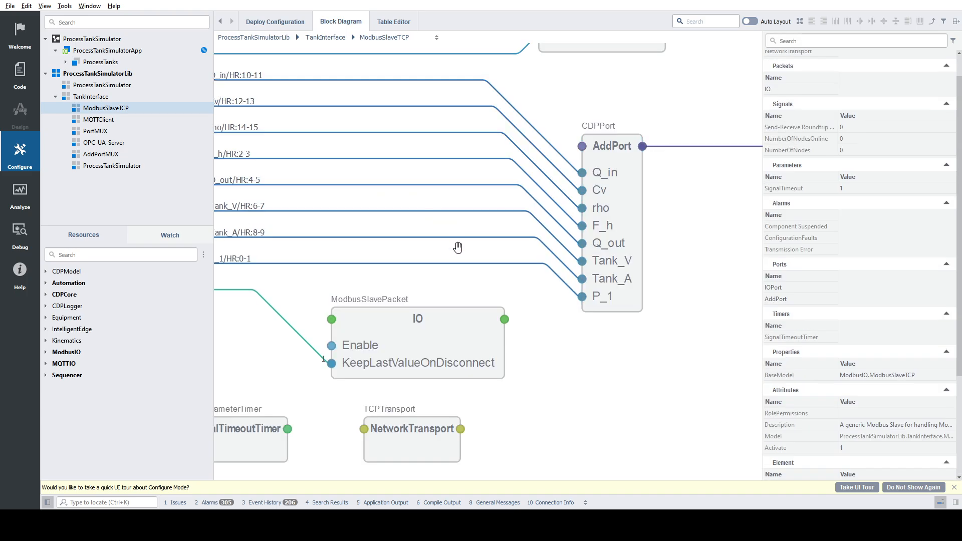
# Step: Reopen the IO packet and check its ReadAddress, remaining packet properties and FunctionCode without changing them
pyautogui.click(501, 353)
pyautogui.doubleClick(457, 335)
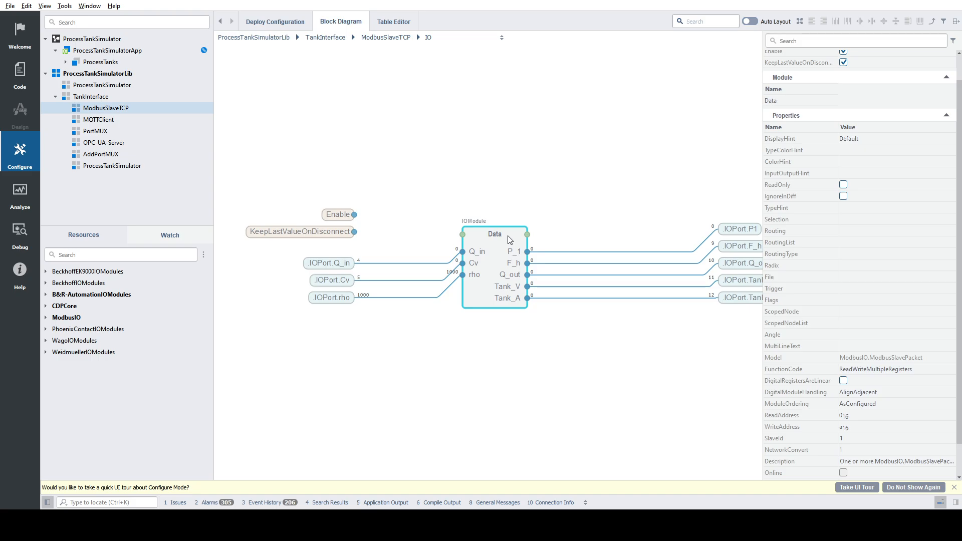
pyautogui.click(682, 447)
pyautogui.click(858, 416)
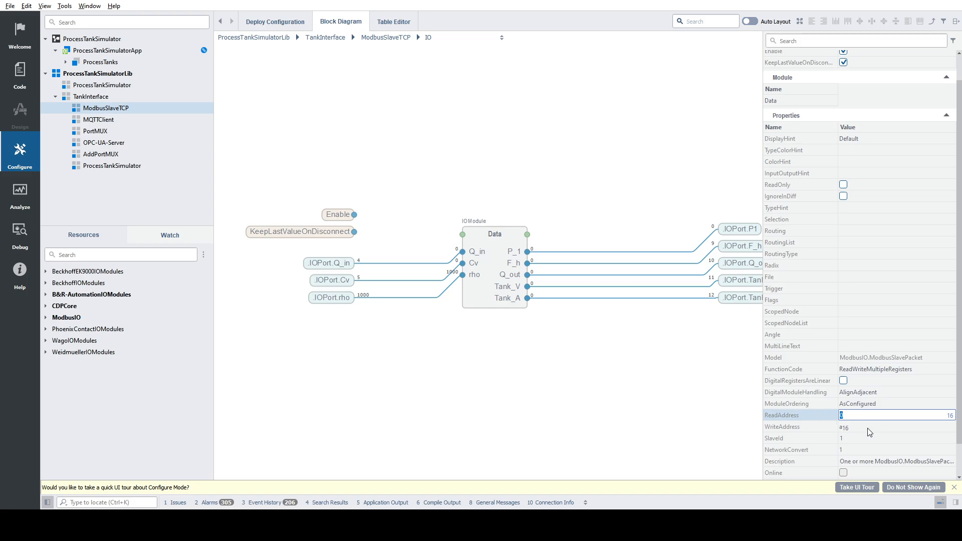
pyautogui.moveTo(958, 328); pyautogui.dragTo(946, 364)
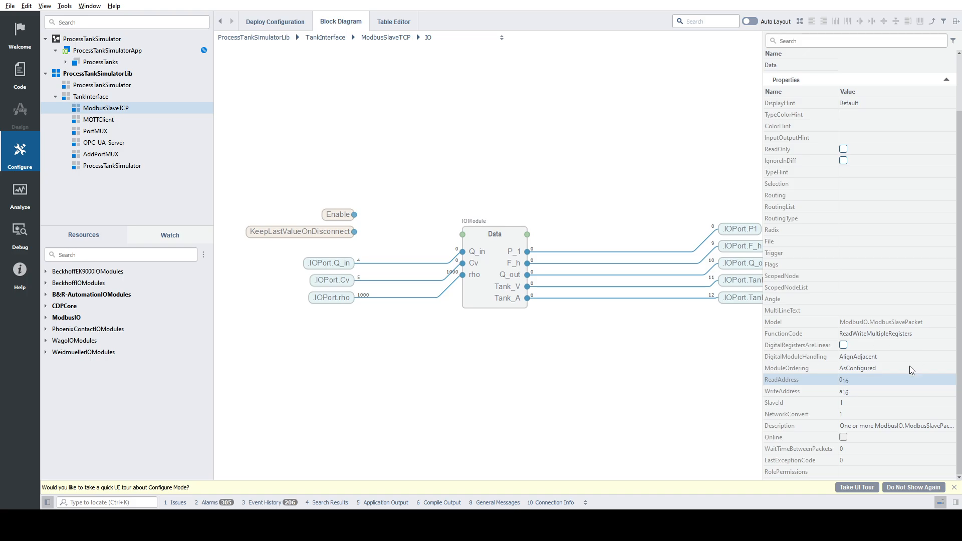
pyautogui.click(871, 337)
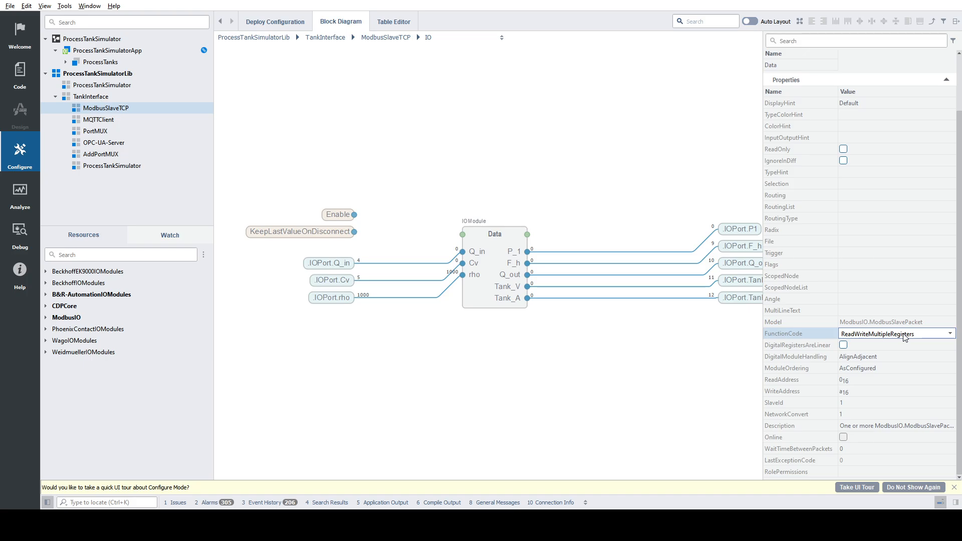
pyautogui.click(643, 170)
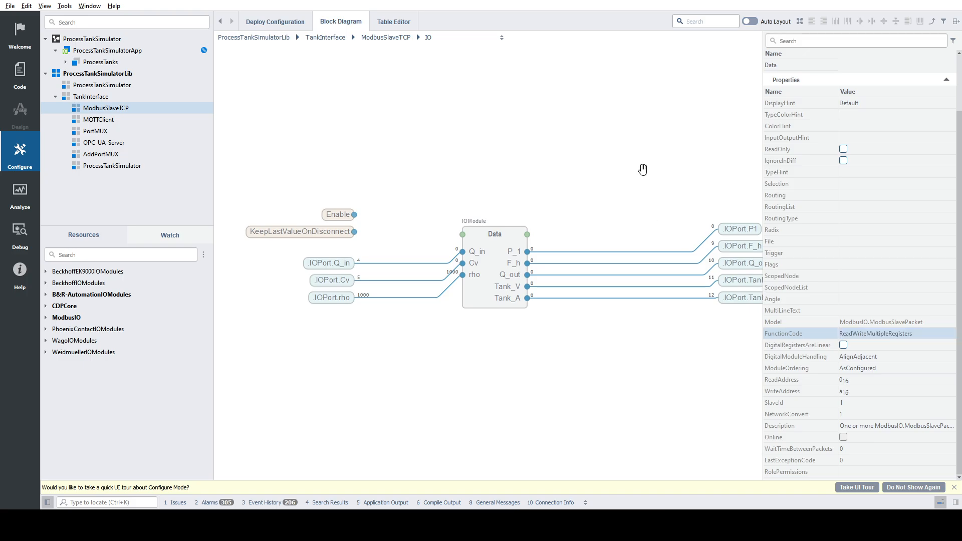
# Step: Return to the ModbusSlaveTCP diagram and examine the AddPort block's properties and its tag and AddPortMUX connections
pyautogui.doubleClick(643, 167)
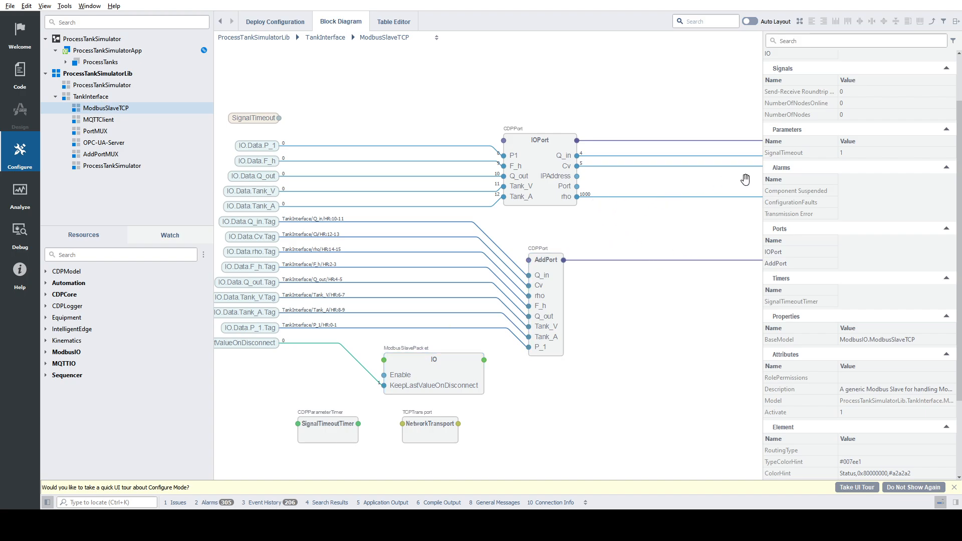
pyautogui.moveTo(746, 176); pyautogui.dragTo(670, 181)
pyautogui.scroll(-2, 669, 191)
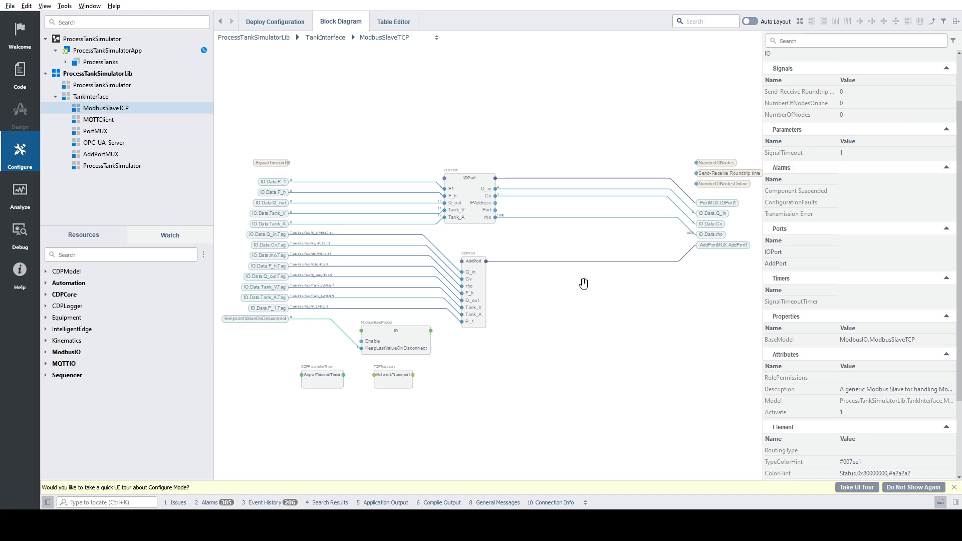
pyautogui.scroll(4, 507, 279)
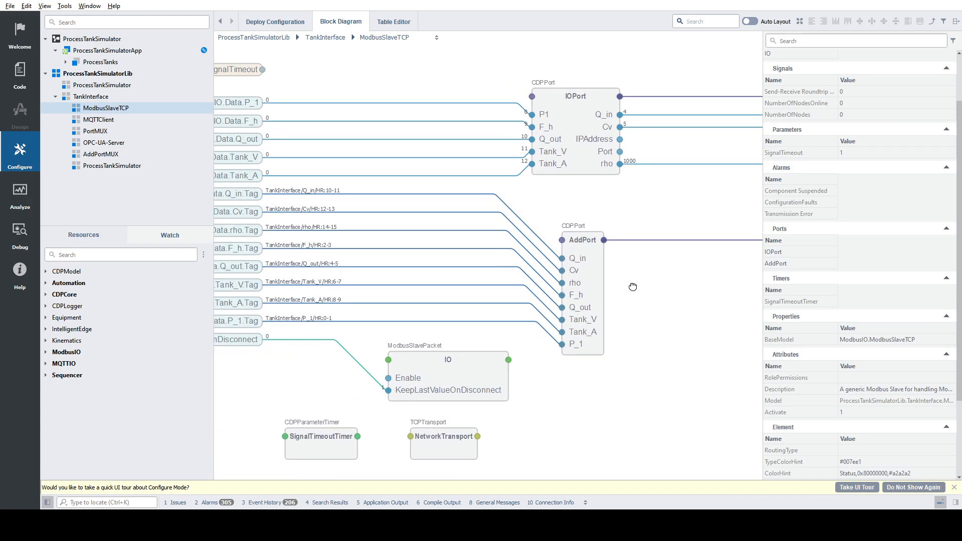
pyautogui.click(599, 289)
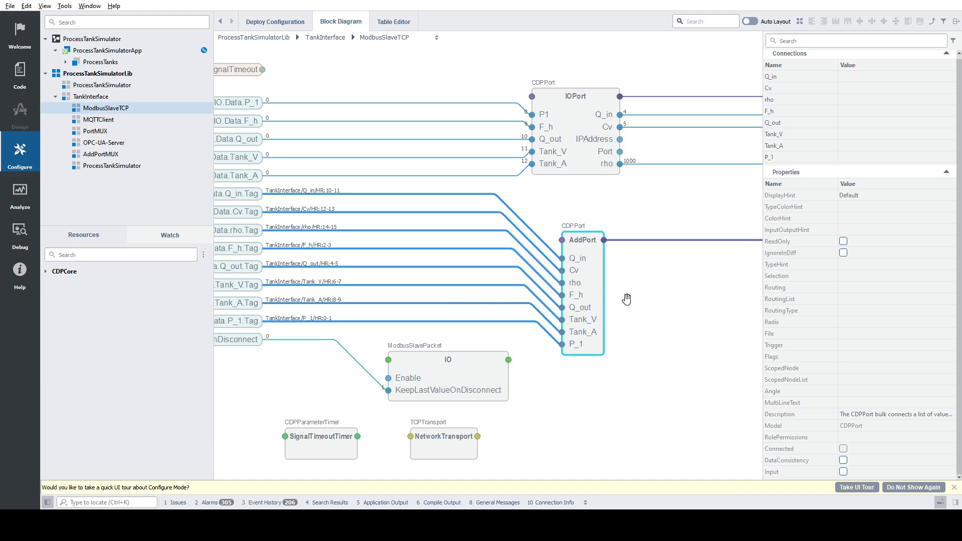
pyautogui.scroll(-1, 626, 299)
pyautogui.scroll(-1, 623, 299)
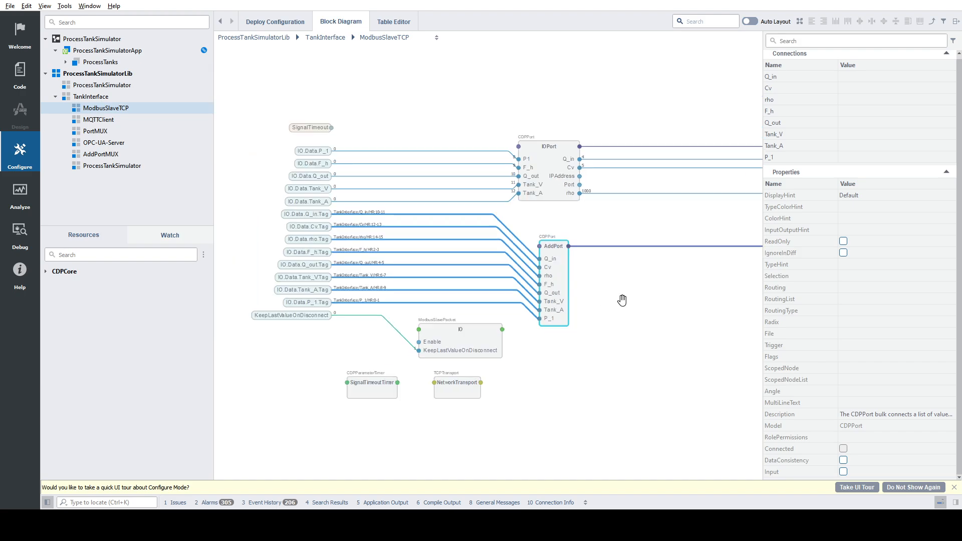
pyautogui.scroll(-1, 614, 300)
pyautogui.scroll(-1, 607, 301)
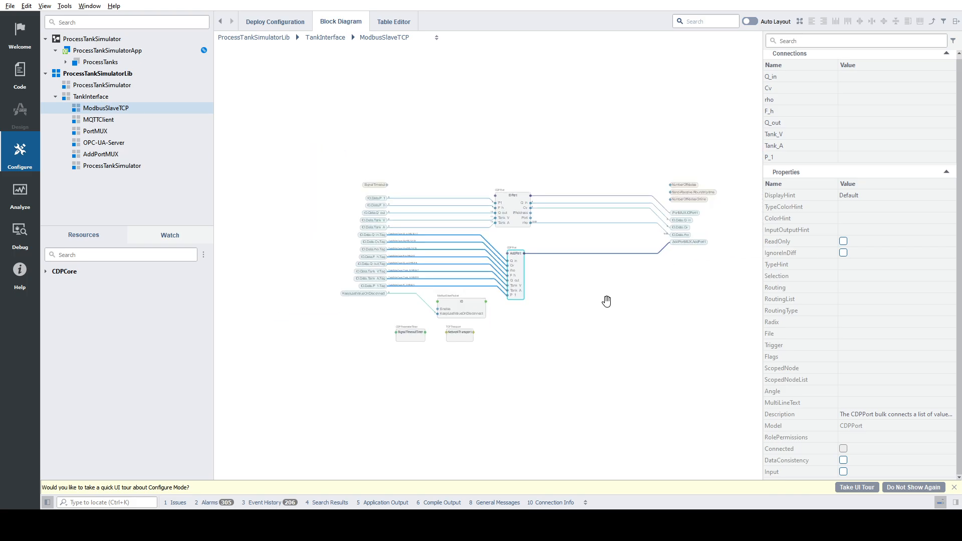
# Step: Return to the TankInterface diagram and move the MQTTClient and ModbusSlaveTCP blocks above the row of other components
pyautogui.moveTo(608, 301); pyautogui.dragTo(591, 300)
pyautogui.doubleClick(591, 299)
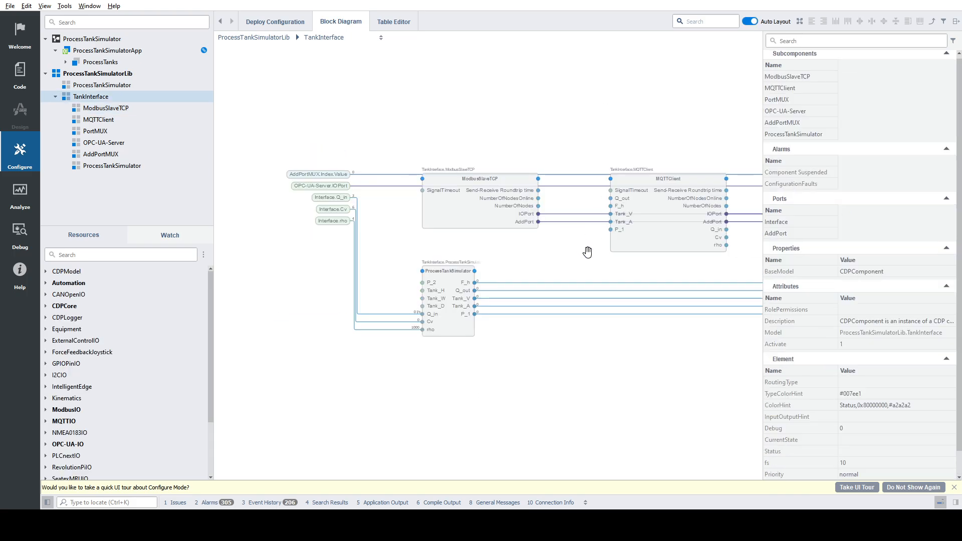
pyautogui.scroll(-1, 585, 255)
pyautogui.moveTo(603, 253); pyautogui.dragTo(587, 168)
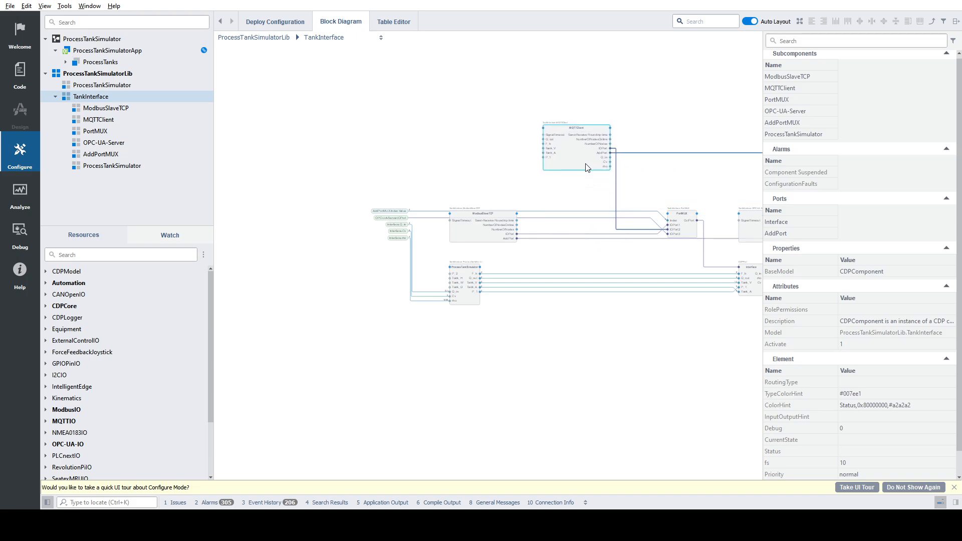
pyautogui.moveTo(484, 241); pyautogui.dragTo(485, 166)
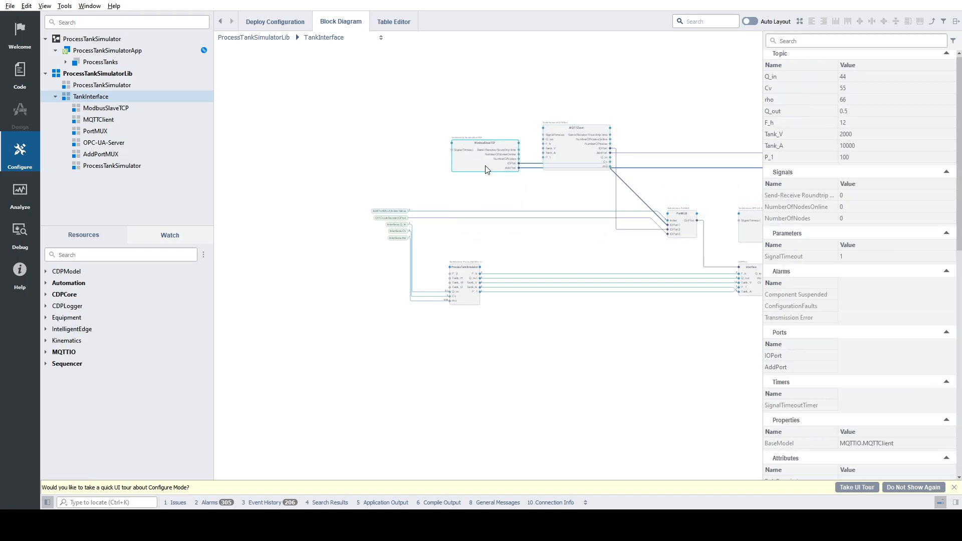
# Step: Examine how the IOPort and AddPort connections of ModbusSlaveTCP and MQTTClient run to PortMUX and AddPortMUX
pyautogui.scroll(3, 669, 241)
pyautogui.scroll(-4, 659, 242)
pyautogui.scroll(4, 616, 256)
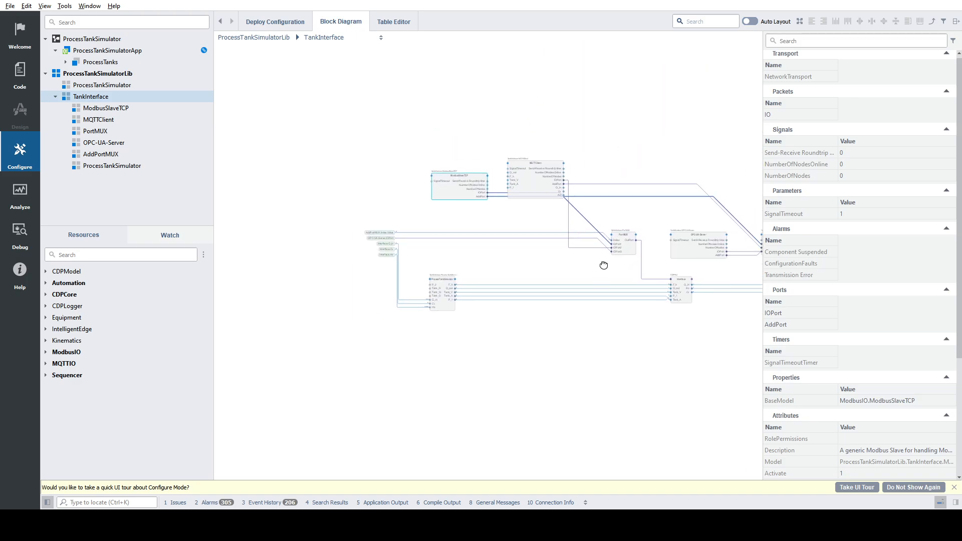
pyautogui.scroll(-2, 565, 260)
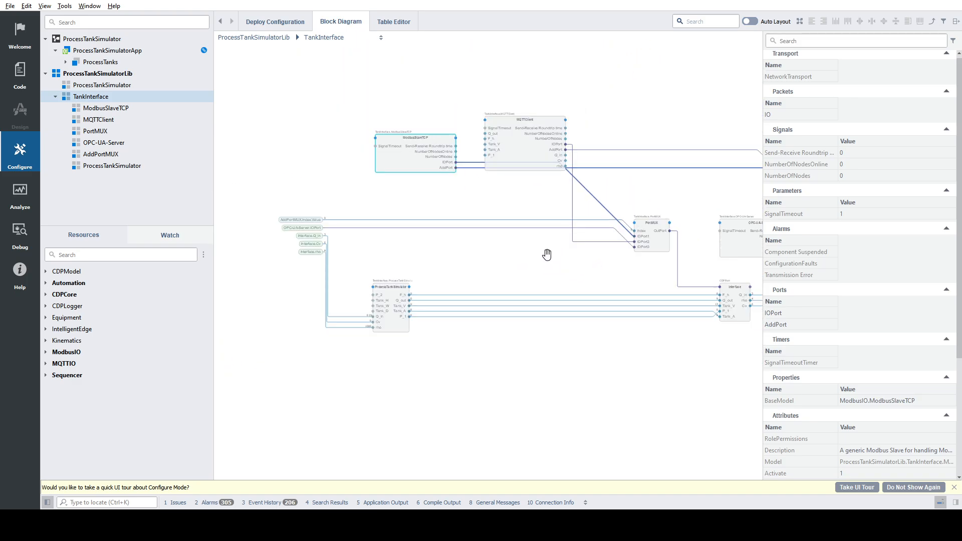
pyautogui.moveTo(543, 264); pyautogui.dragTo(454, 298)
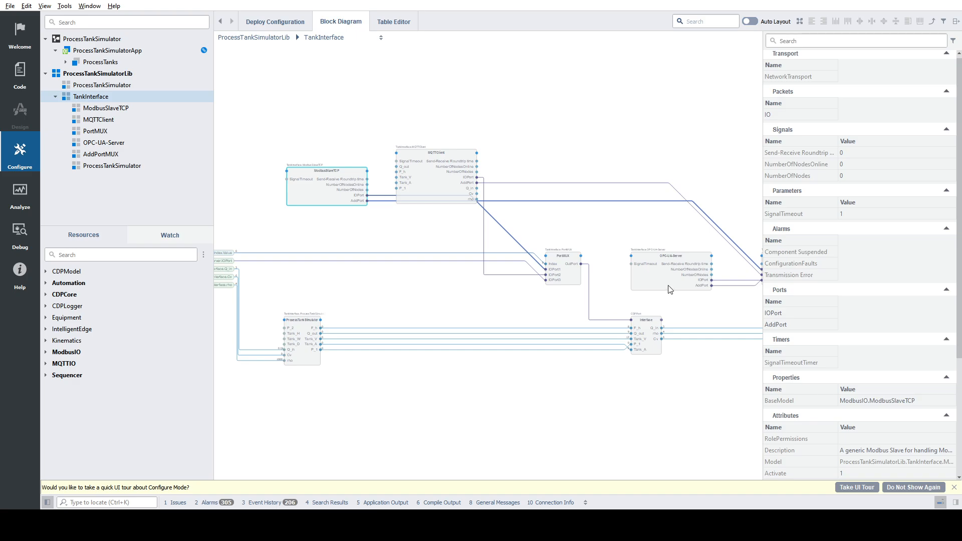
pyautogui.scroll(3, 670, 289)
pyautogui.scroll(-2, 269, 124)
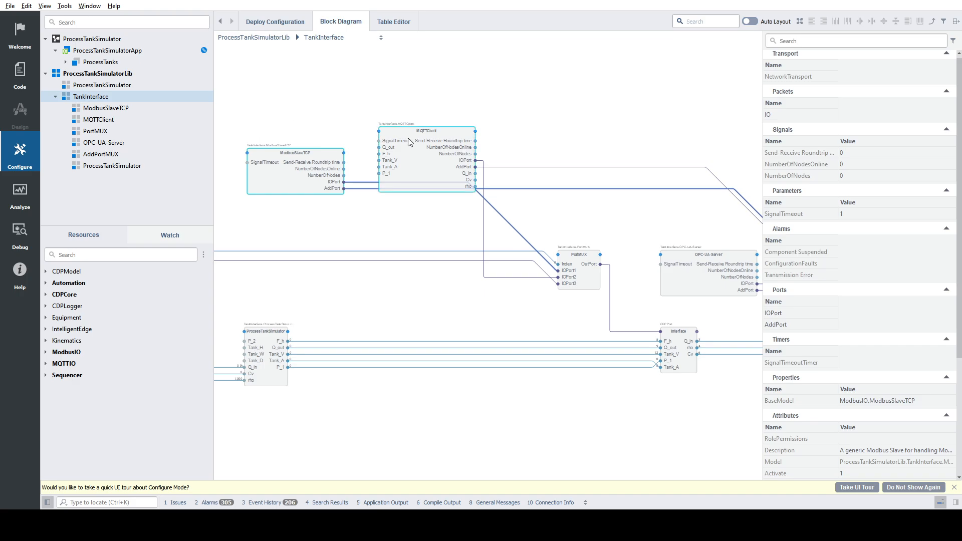
pyautogui.moveTo(417, 82); pyautogui.dragTo(283, 89)
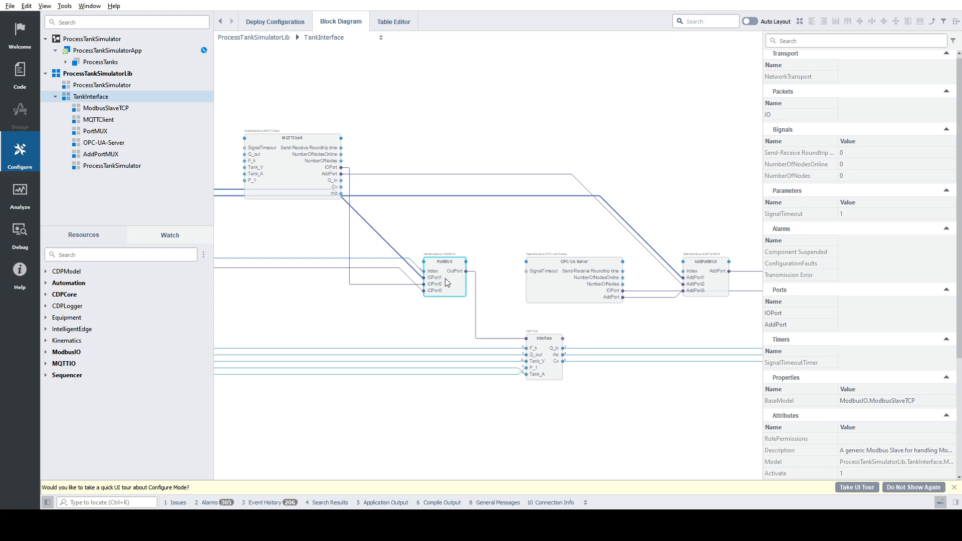
pyautogui.moveTo(515, 147); pyautogui.dragTo(661, 163)
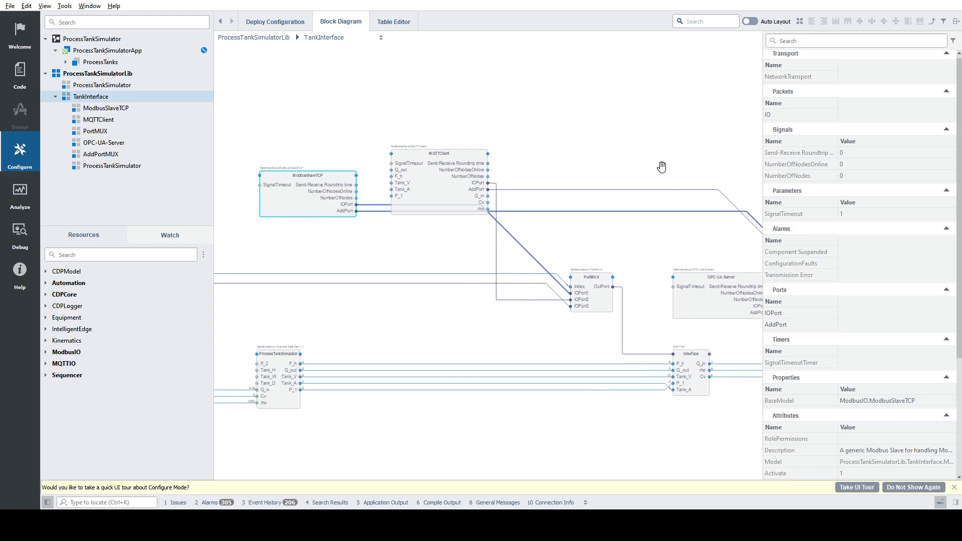
pyautogui.moveTo(735, 344); pyautogui.dragTo(616, 317)
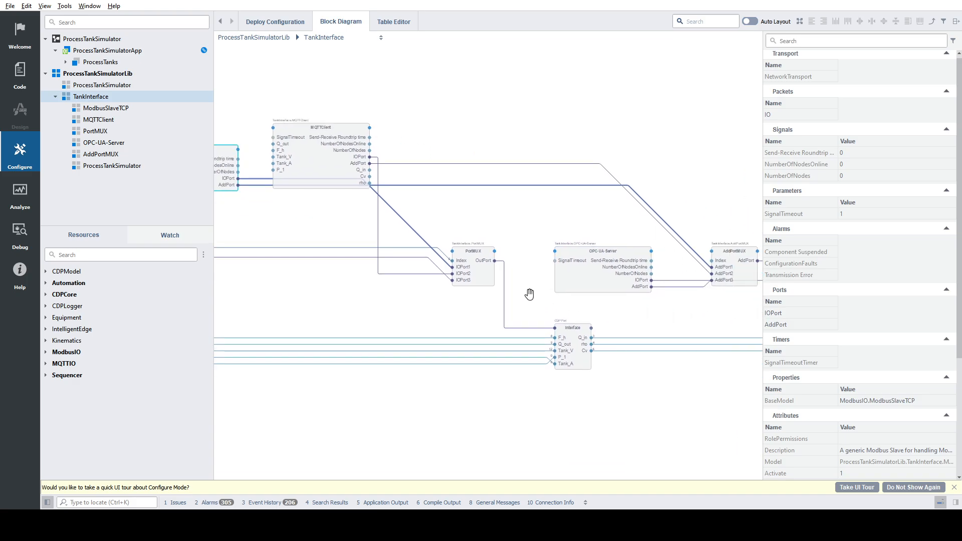
pyautogui.moveTo(470, 205); pyautogui.dragTo(552, 235)
pyautogui.moveTo(387, 236); pyautogui.dragTo(480, 256)
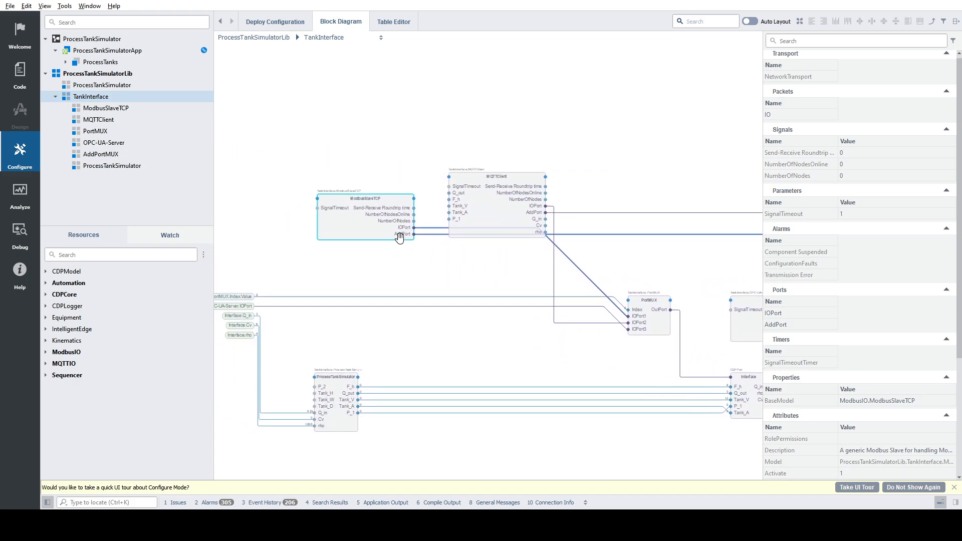
# Step: Move the ModbusSlaveTCP block above MQTTClient, look briefly inside MQTTClient and return to the TankInterface diagram
pyautogui.moveTo(360, 228); pyautogui.dragTo(434, 106)
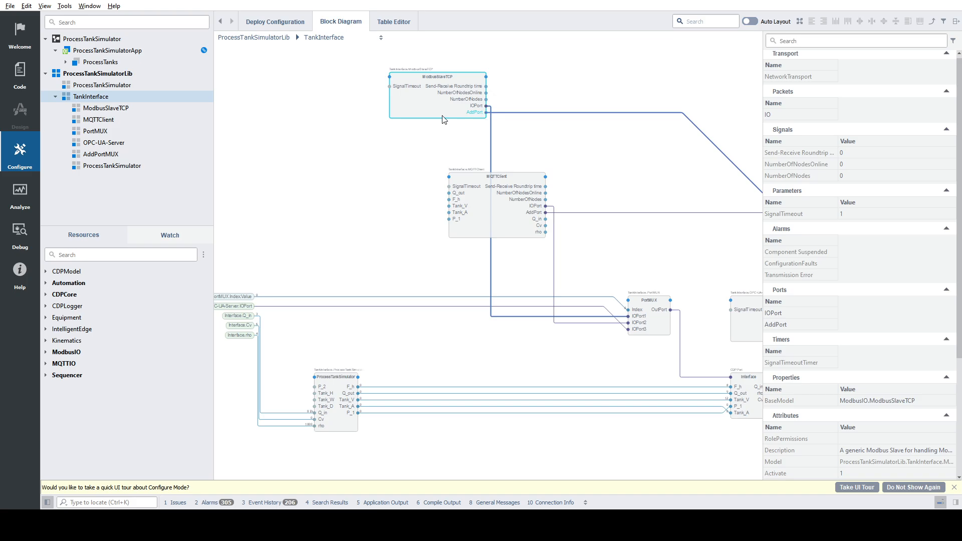
pyautogui.click(505, 211)
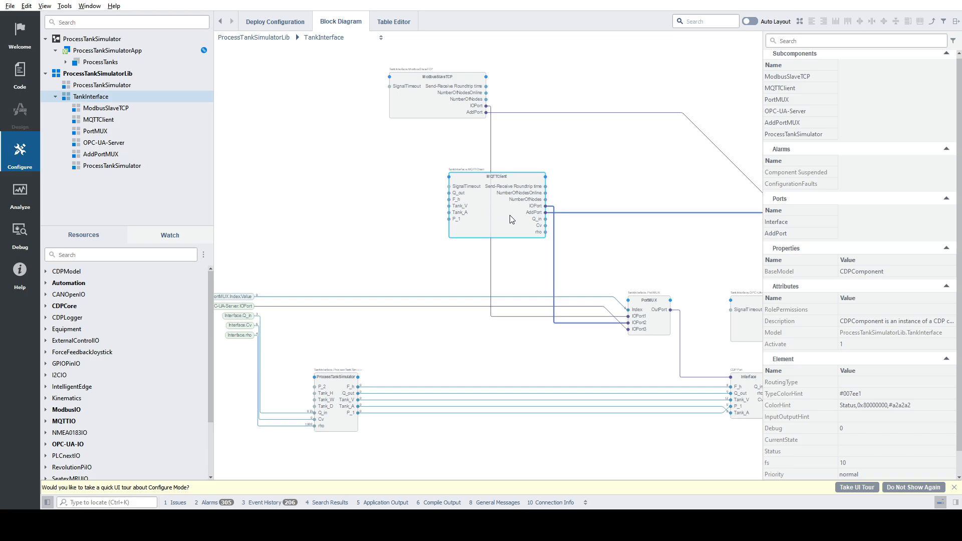
pyautogui.doubleClick(499, 210)
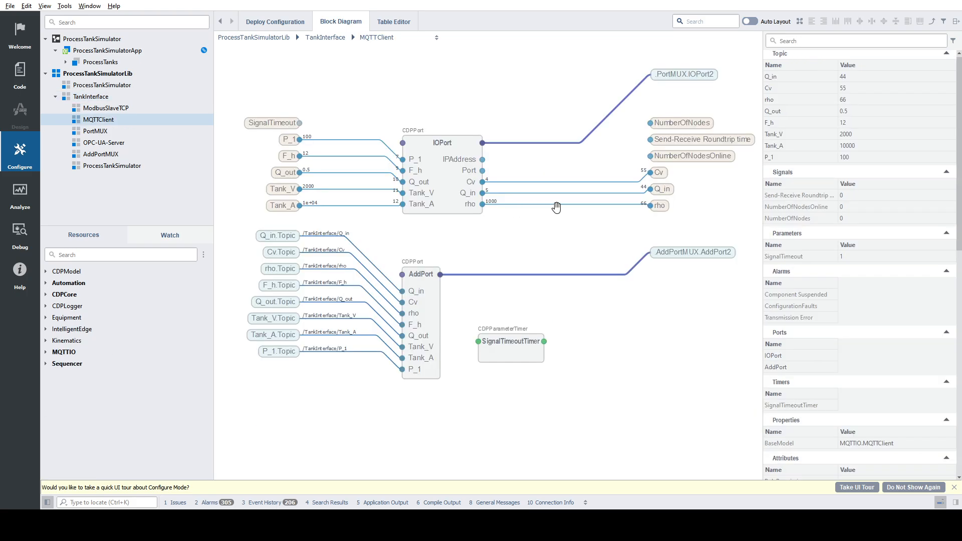
pyautogui.doubleClick(628, 336)
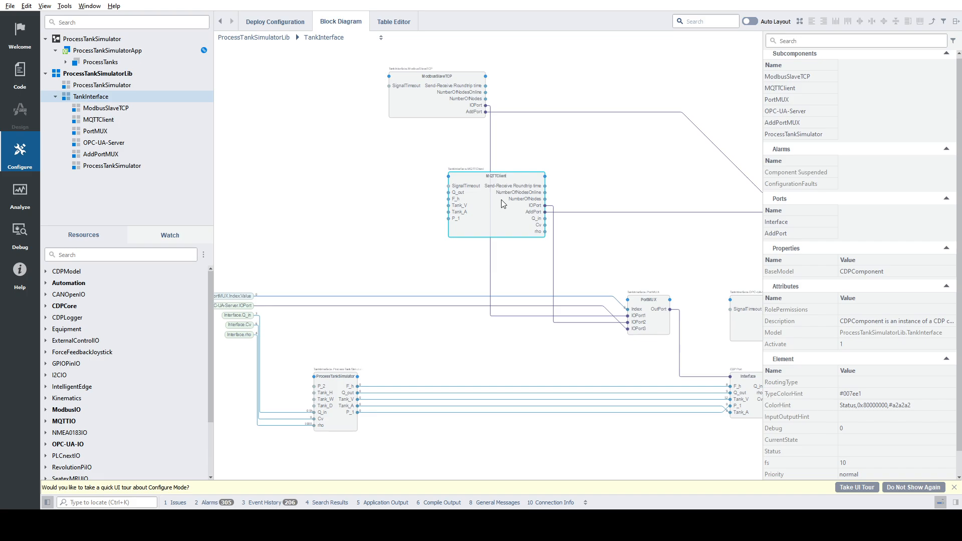
# Step: Select MQTTClient's AddPort, reopen MQTTClient, and review the properties of its P_1 topic and AddPort block
pyautogui.scroll(3, 533, 219)
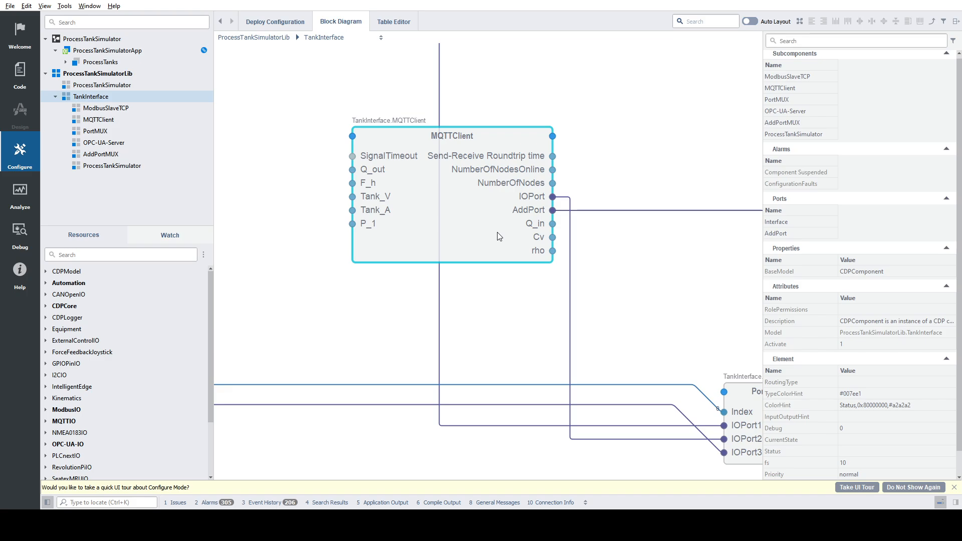
pyautogui.click(535, 214)
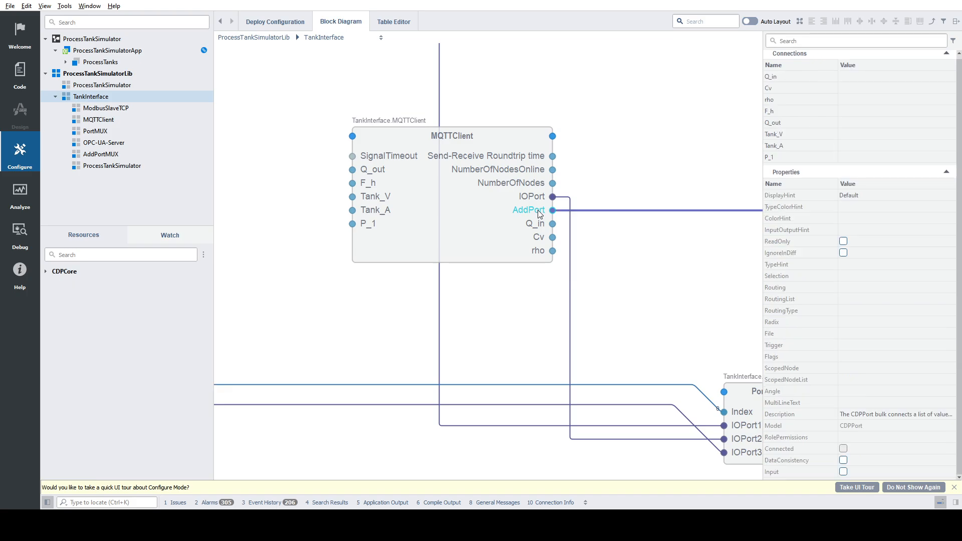
pyautogui.doubleClick(498, 233)
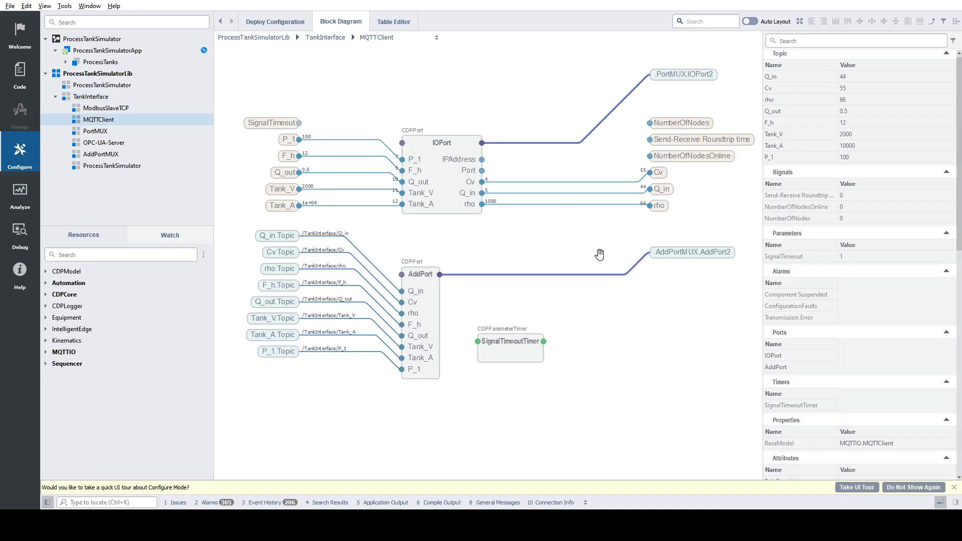
pyautogui.click(288, 139)
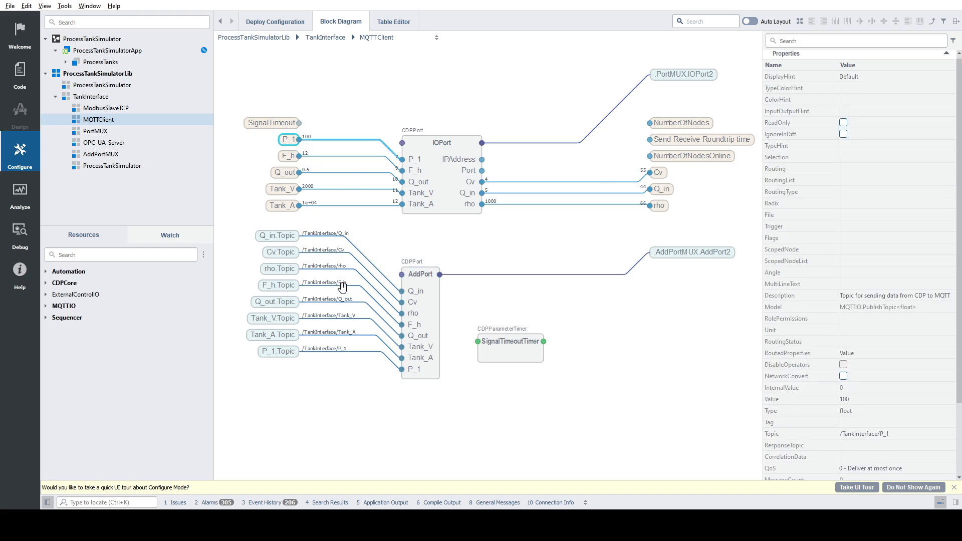
pyautogui.moveTo(427, 291); pyautogui.dragTo(439, 290)
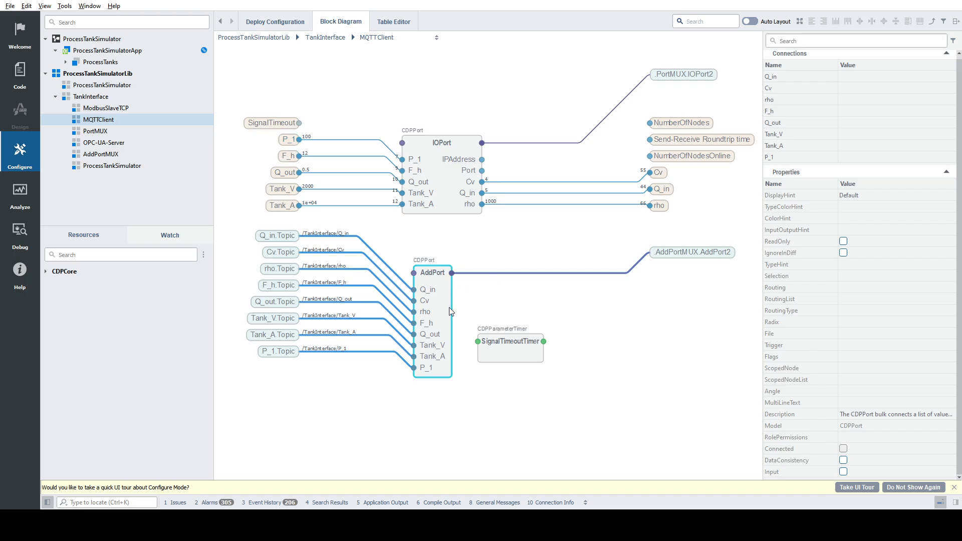
# Step: Return to the TankInterface diagram, follow the connections into PortMUX and open the PortMUX component
pyautogui.doubleClick(668, 326)
pyautogui.scroll(-3, 655, 304)
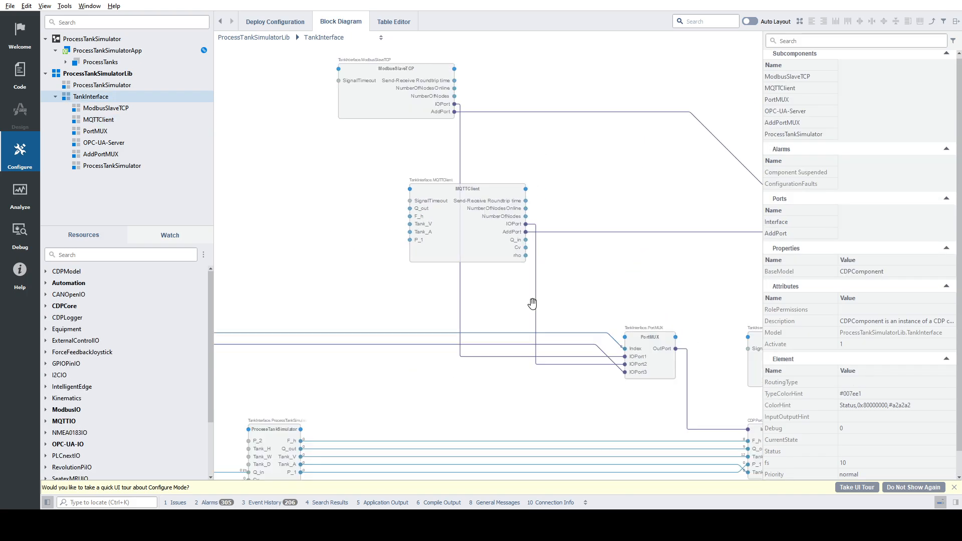
pyautogui.scroll(-3, 540, 301)
pyautogui.moveTo(626, 284); pyautogui.dragTo(573, 284)
pyautogui.scroll(3, 544, 348)
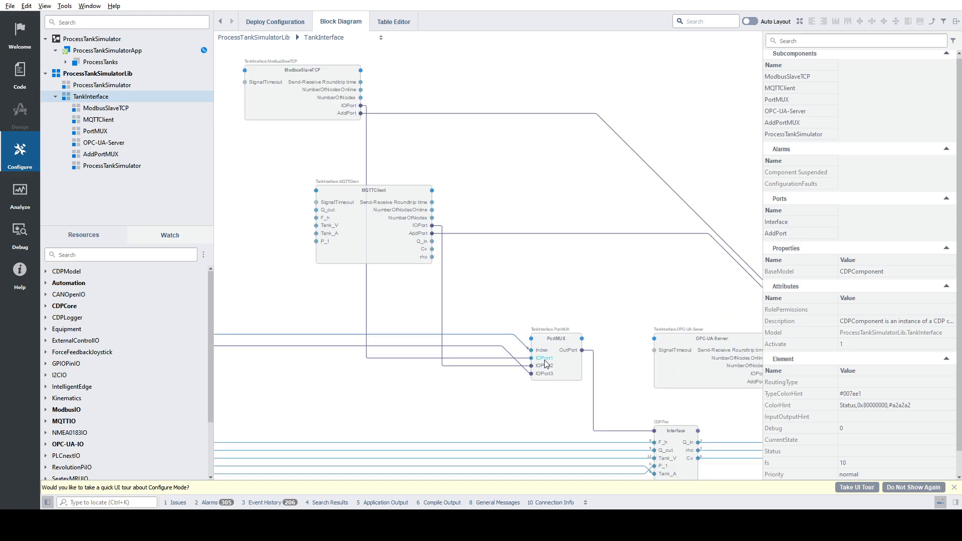
pyautogui.scroll(2, 546, 364)
pyautogui.moveTo(584, 295); pyautogui.dragTo(553, 247)
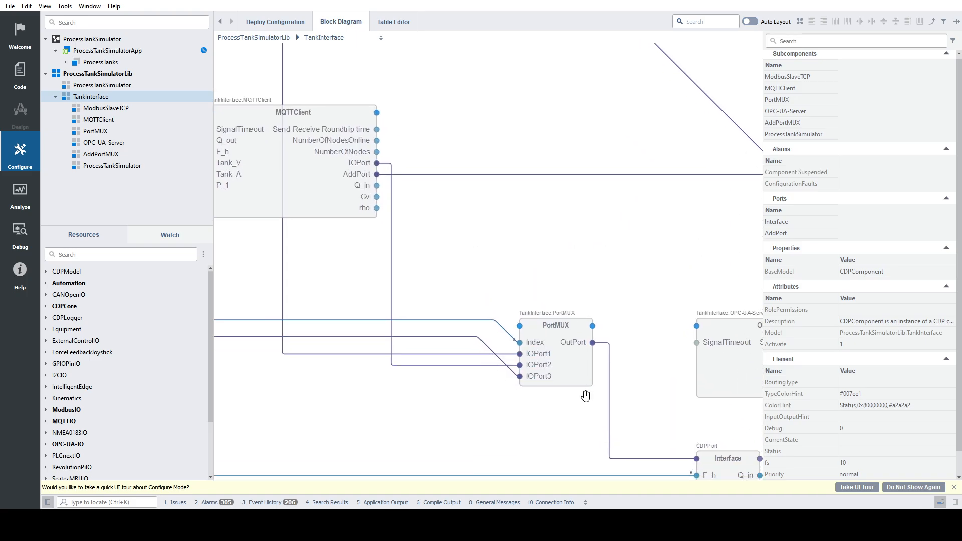
pyautogui.doubleClick(575, 370)
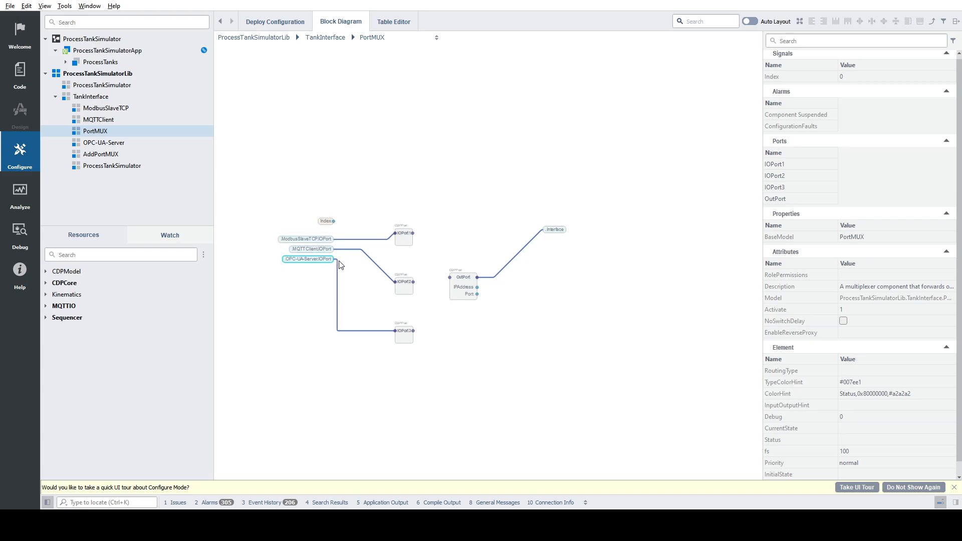
# Step: Move the Index signal in PortMUX up and away from the IOPort inputs, showing its properties
pyautogui.scroll(3, 341, 264)
pyautogui.moveTo(603, 408); pyautogui.dragTo(530, 371)
pyautogui.scroll(-2, 530, 370)
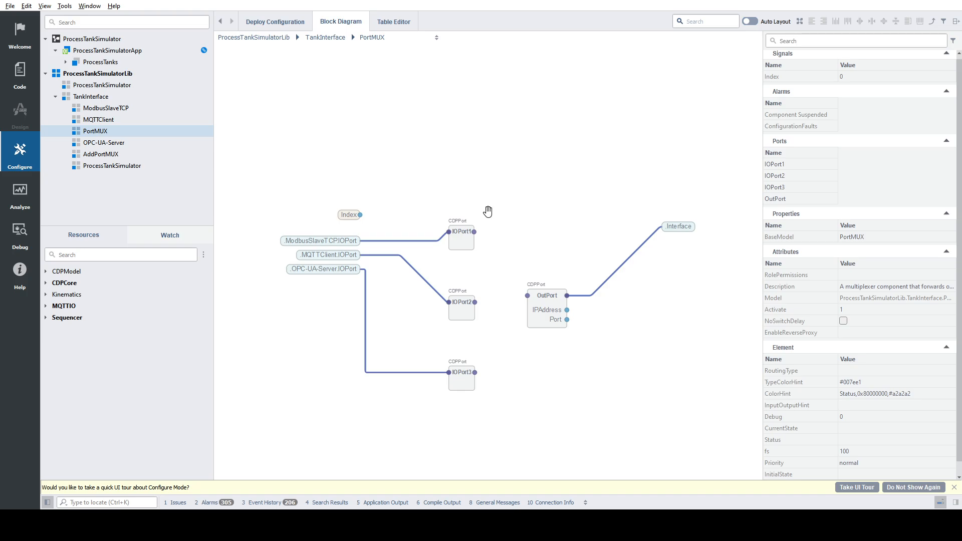
pyautogui.moveTo(360, 214); pyautogui.dragTo(471, 172)
pyautogui.moveTo(354, 216); pyautogui.dragTo(418, 182)
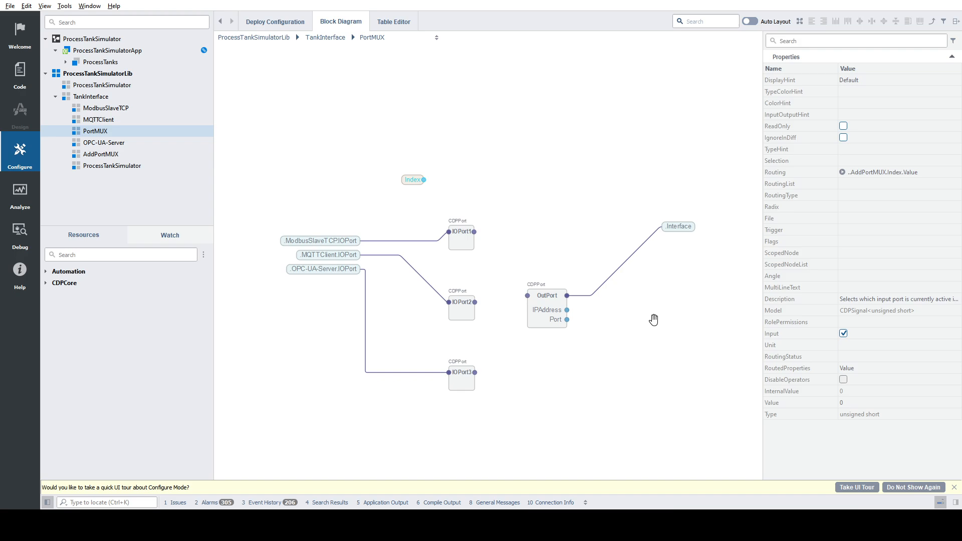
# Step: Review how PortMUX's three IOPort inputs and its OutPort connect to Interface, and clear the Index selection
pyautogui.scroll(-1, 654, 320)
pyautogui.scroll(2, 654, 319)
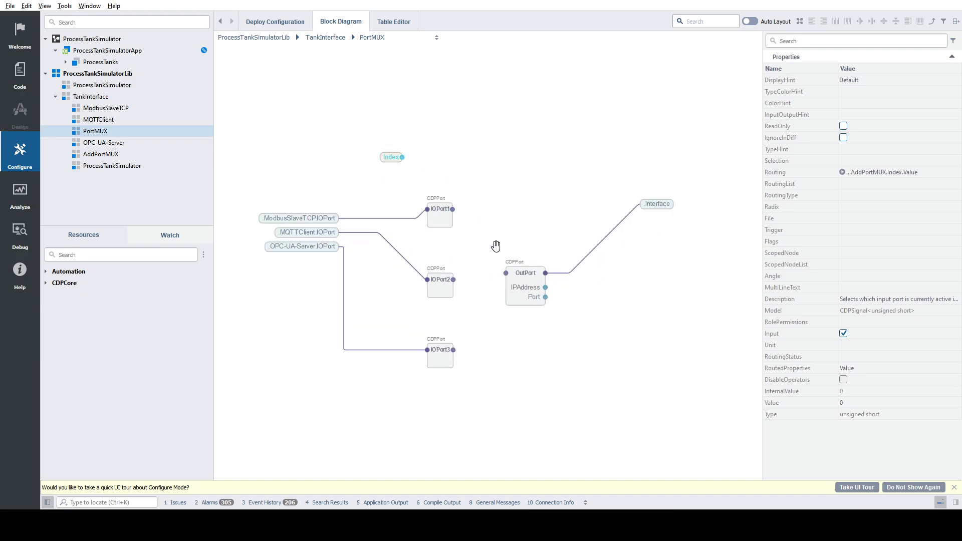
pyautogui.scroll(2, 436, 216)
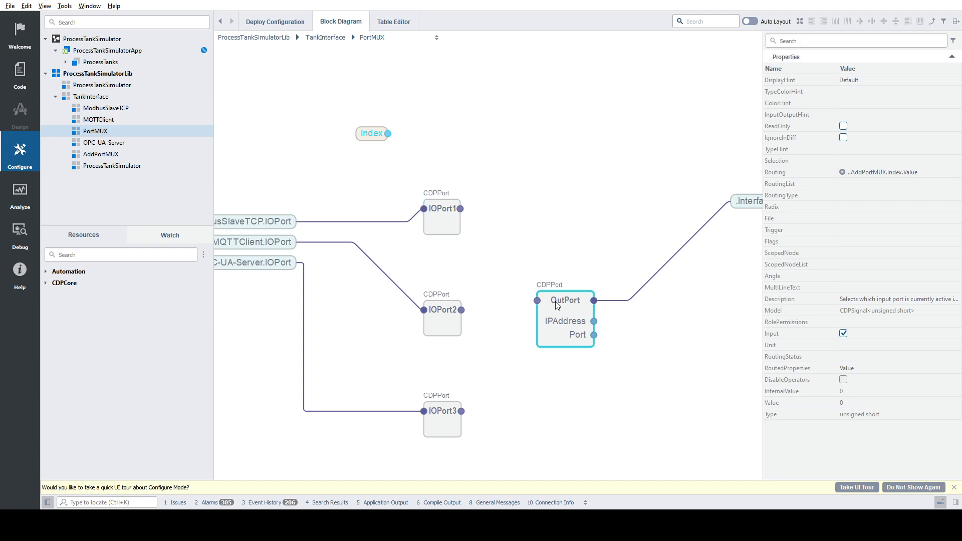
pyautogui.scroll(-3, 630, 317)
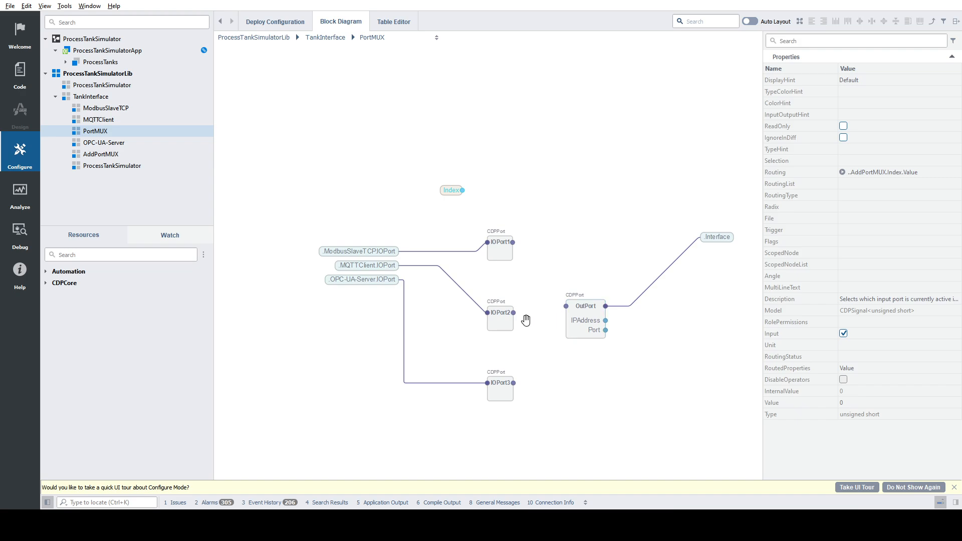
pyautogui.click(572, 259)
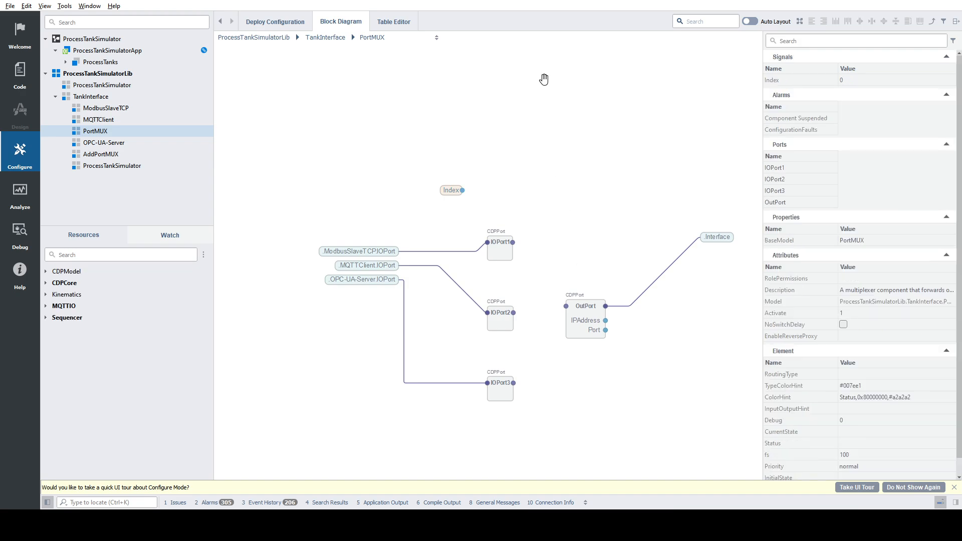
# Step: Return to the TankInterface diagram, select AddPortMUX, and examine its properties and its connections to the AddPort block
pyautogui.doubleClick(543, 79)
pyautogui.moveTo(596, 258); pyautogui.dragTo(429, 147)
pyautogui.scroll(-2, 437, 145)
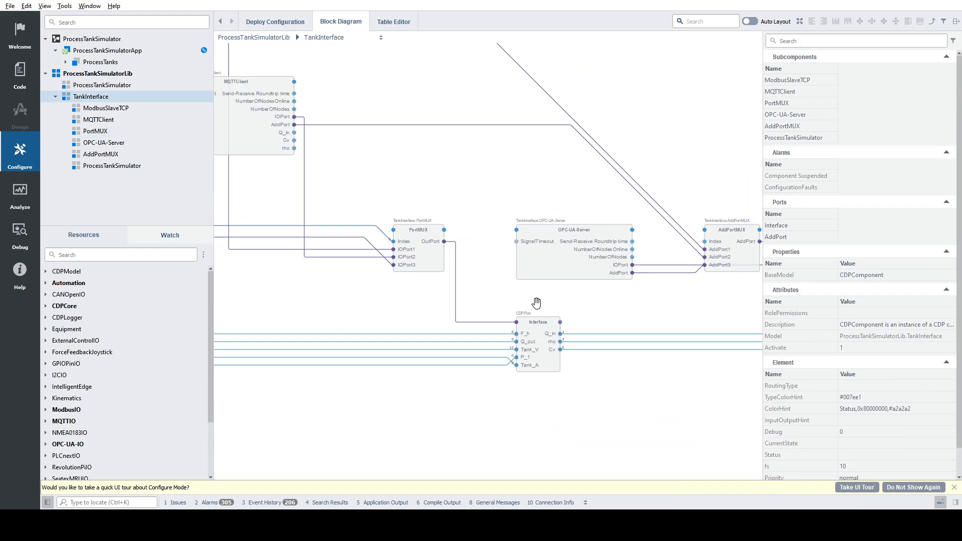
pyautogui.moveTo(668, 307); pyautogui.dragTo(495, 315)
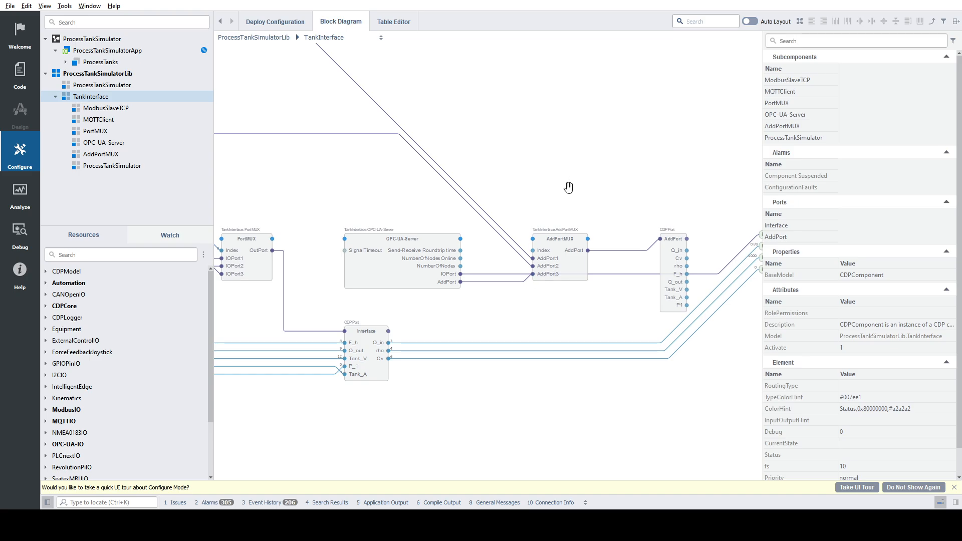
pyautogui.moveTo(568, 187); pyautogui.dragTo(585, 256)
pyautogui.click(590, 334)
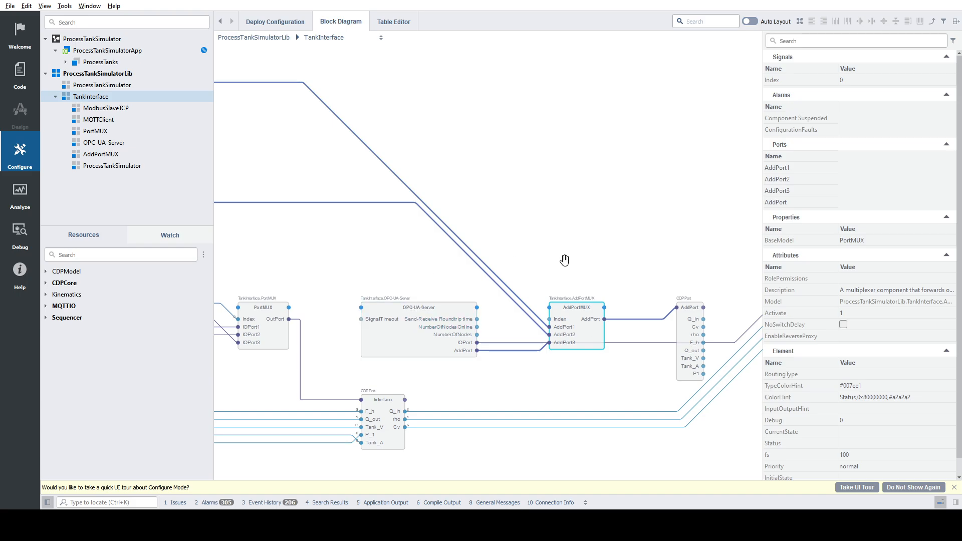
pyautogui.scroll(-1, 564, 260)
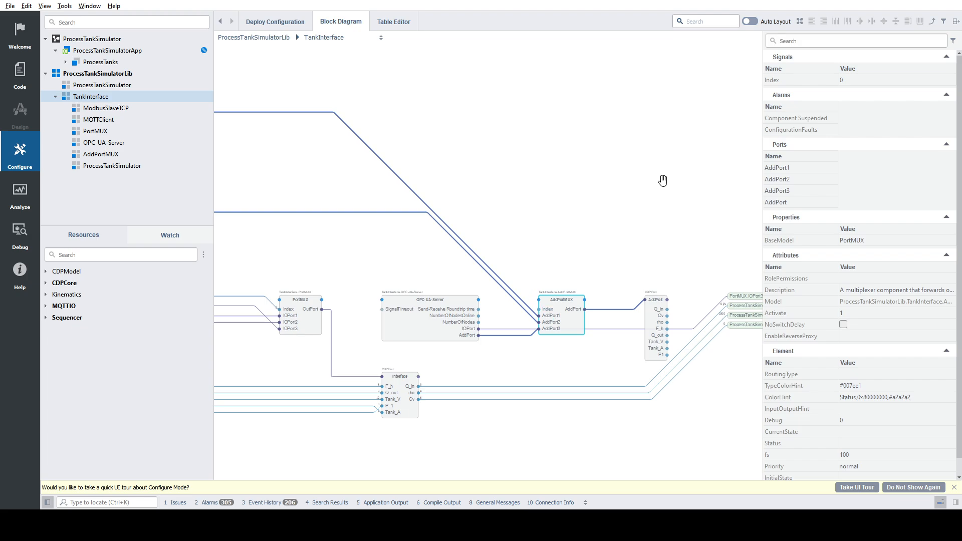
pyautogui.moveTo(662, 182); pyautogui.dragTo(708, 173)
pyautogui.moveTo(620, 300); pyautogui.dragTo(600, 226)
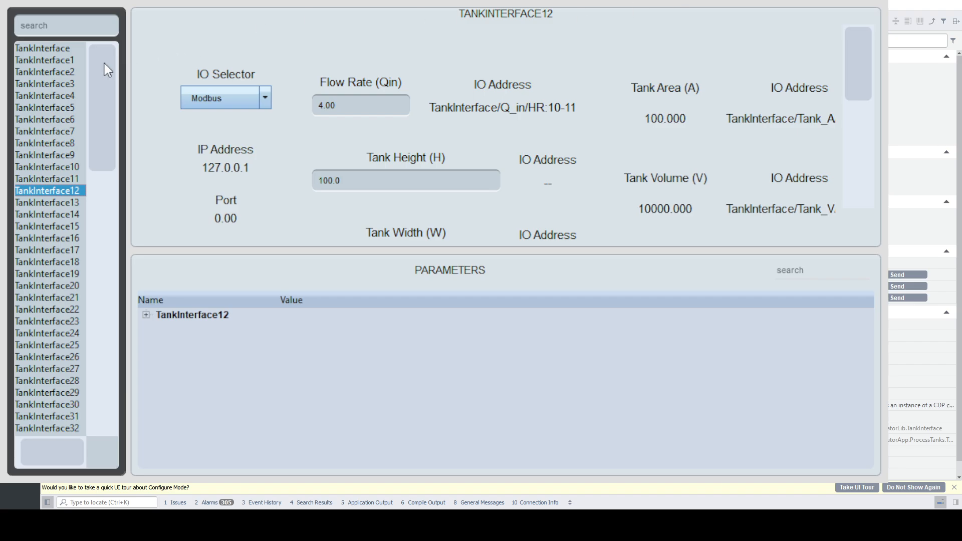
# Step: Select TankInterface in the running simulator and switch its IO Selector to MQTT, followed by OPC UA
pyautogui.click(70, 48)
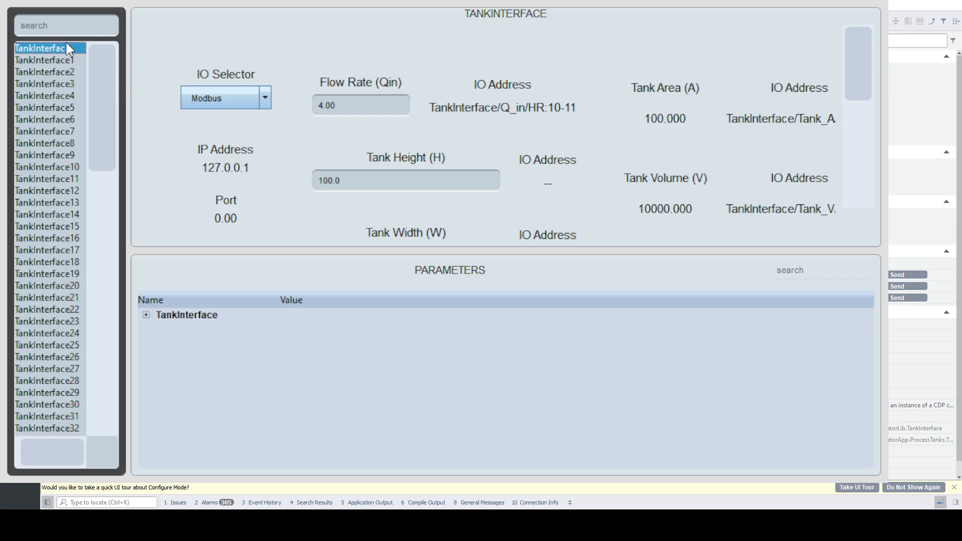
pyautogui.click(205, 102)
pyautogui.click(213, 125)
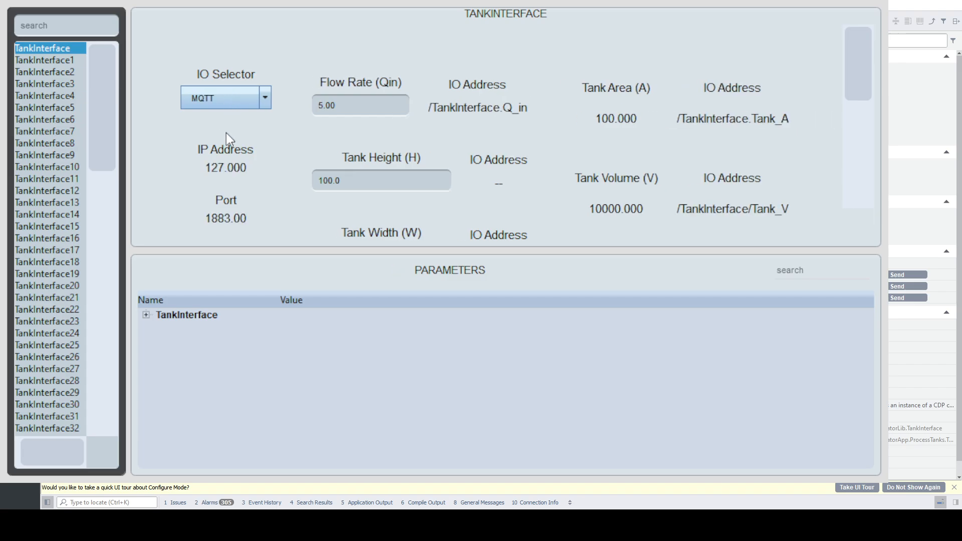
pyautogui.click(226, 133)
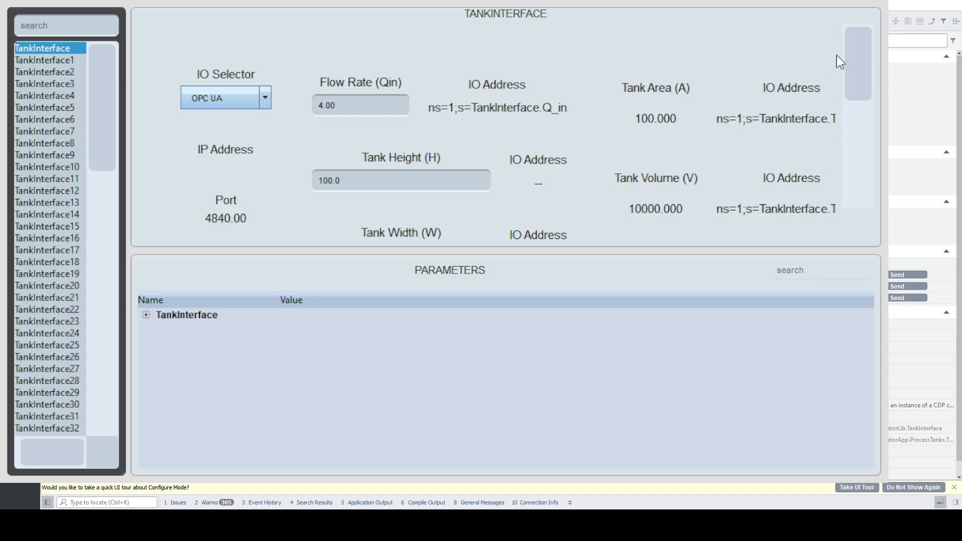
# Step: Review TankInterface's OPC UA addresses and values from Flow Rate to Flow Out, and put the simulator window away
pyautogui.moveTo(854, 70); pyautogui.dragTo(835, 188)
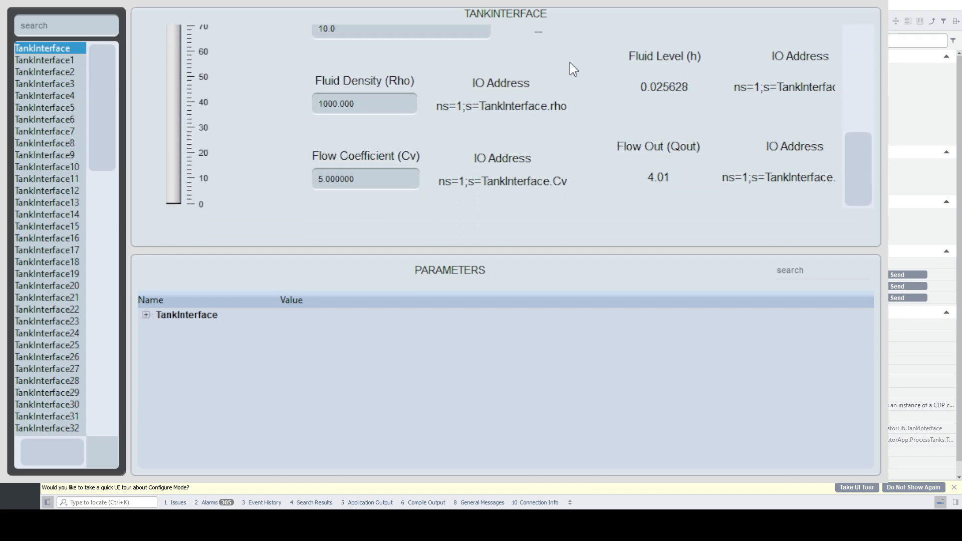
pyautogui.scroll(3, 544, 151)
pyautogui.scroll(3, 561, 127)
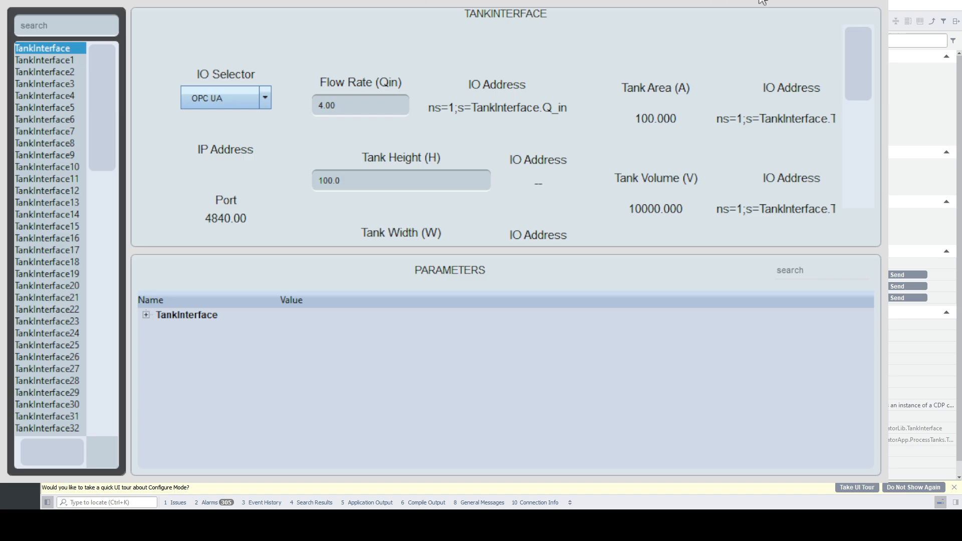
pyautogui.click(824, 0)
# Step: Examine the full TankInterface block diagram around the Interface port, and return to the ProcessTanks diagram
pyautogui.scroll(4, 596, 289)
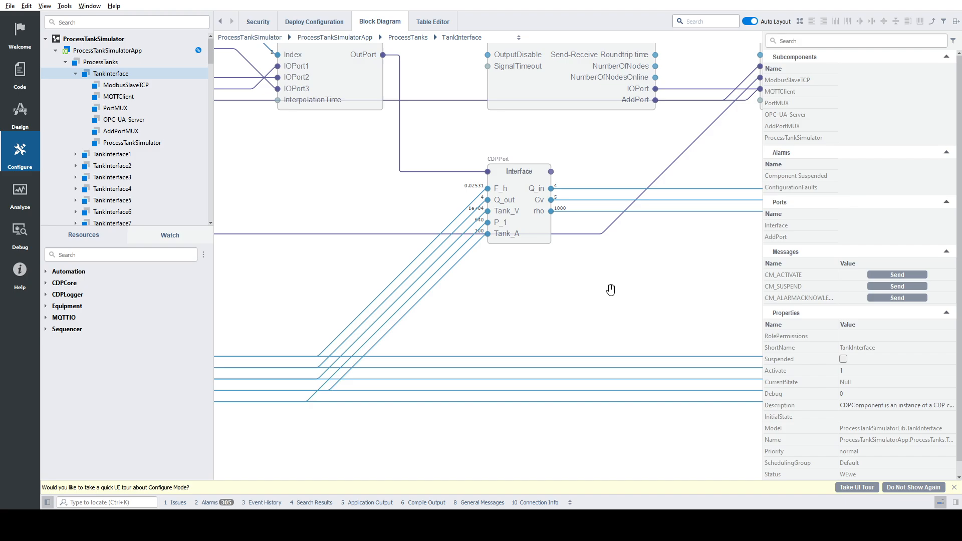
pyautogui.moveTo(610, 289); pyautogui.dragTo(628, 298)
pyautogui.scroll(-3, 580, 277)
pyautogui.moveTo(475, 287); pyautogui.dragTo(495, 275)
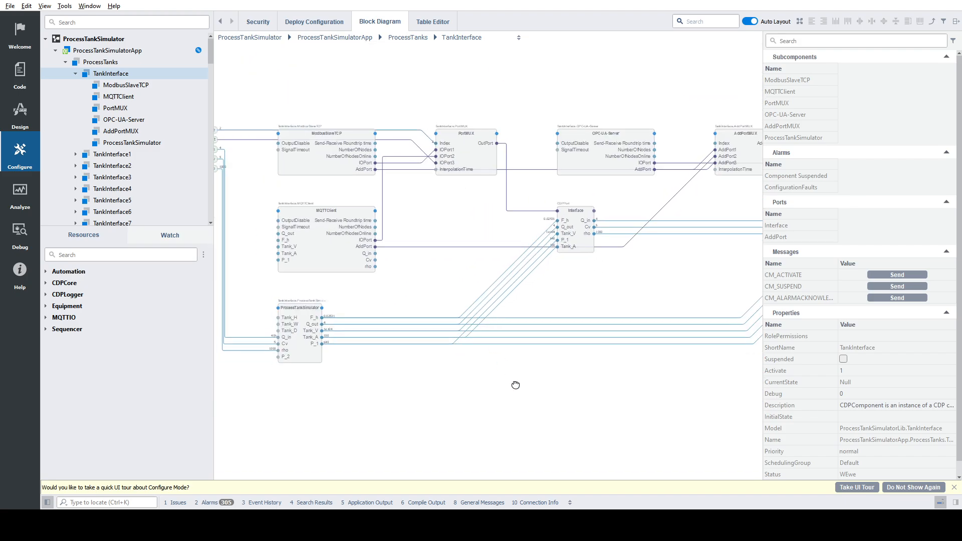
pyautogui.doubleClick(577, 216)
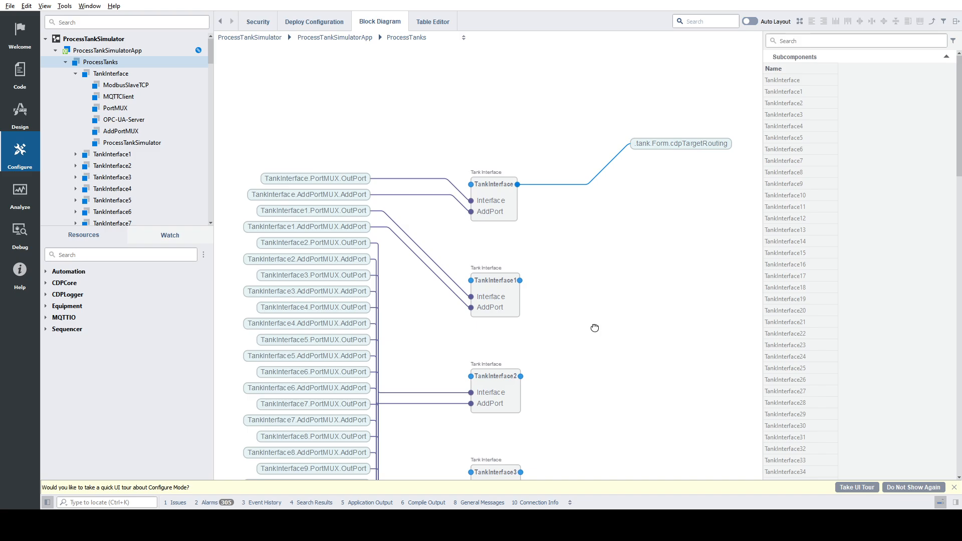
# Step: Browse the project tree past TankInterface100, select ProcessTankSimulatorLib, and return to the start of the tree
pyautogui.scroll(-20, 130, 168)
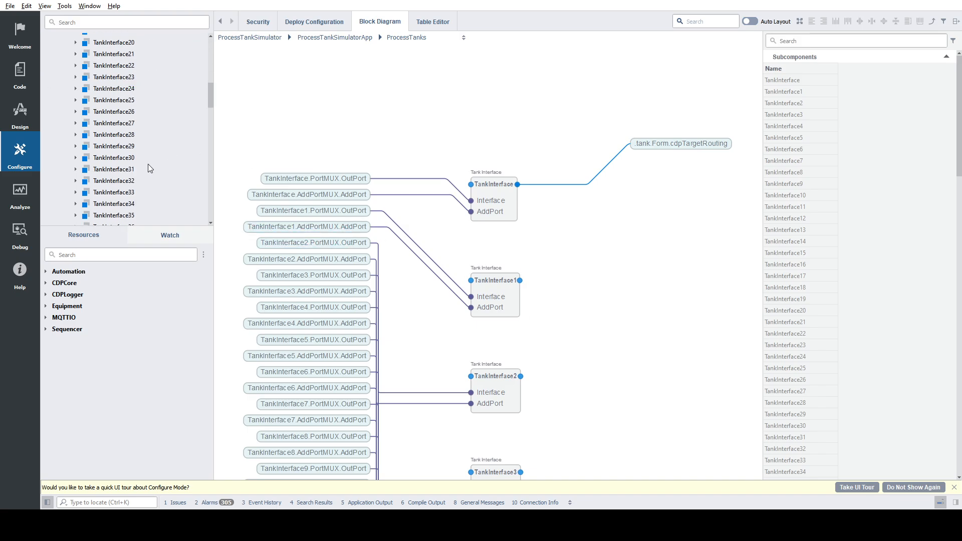
pyautogui.scroll(-2, 156, 143)
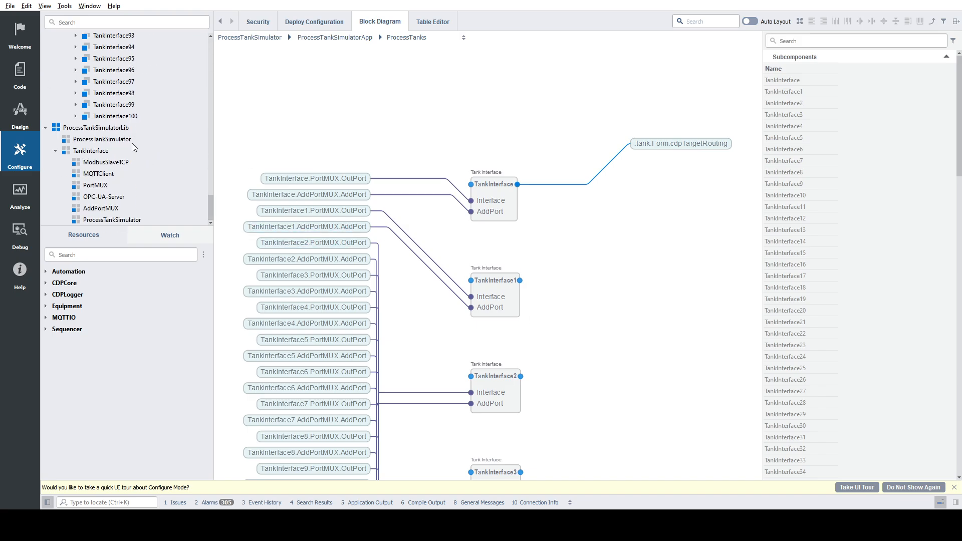
pyautogui.click(136, 128)
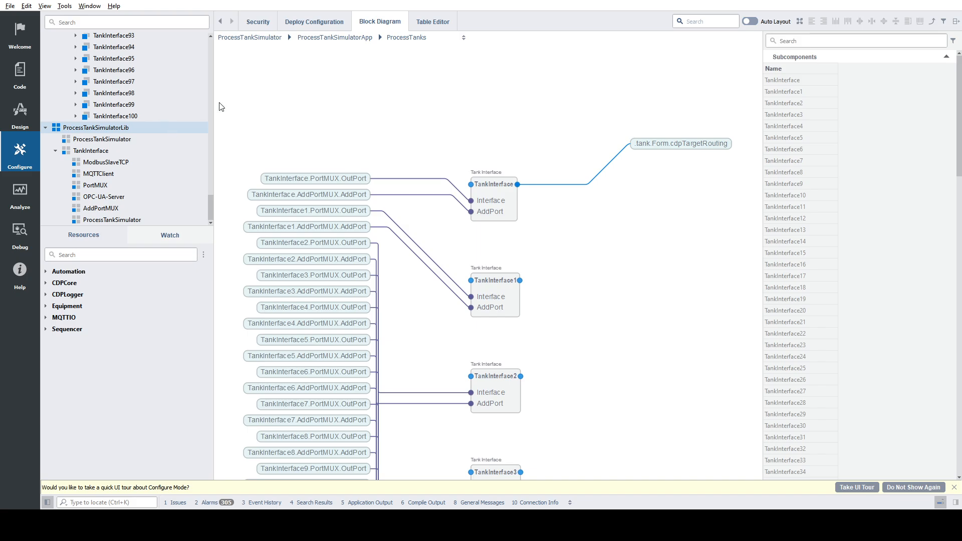
pyautogui.scroll(20, 162, 106)
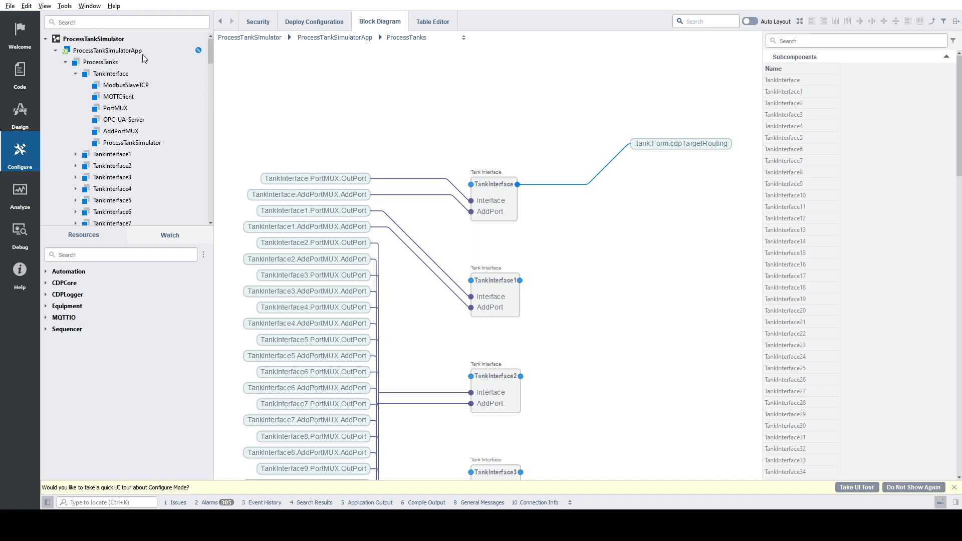
# Step: View the ProcessTankSimulatorApp diagram and its properties, and open its ProcessTanks component
pyautogui.doubleClick(660, 236)
pyautogui.moveTo(496, 103); pyautogui.dragTo(528, 94)
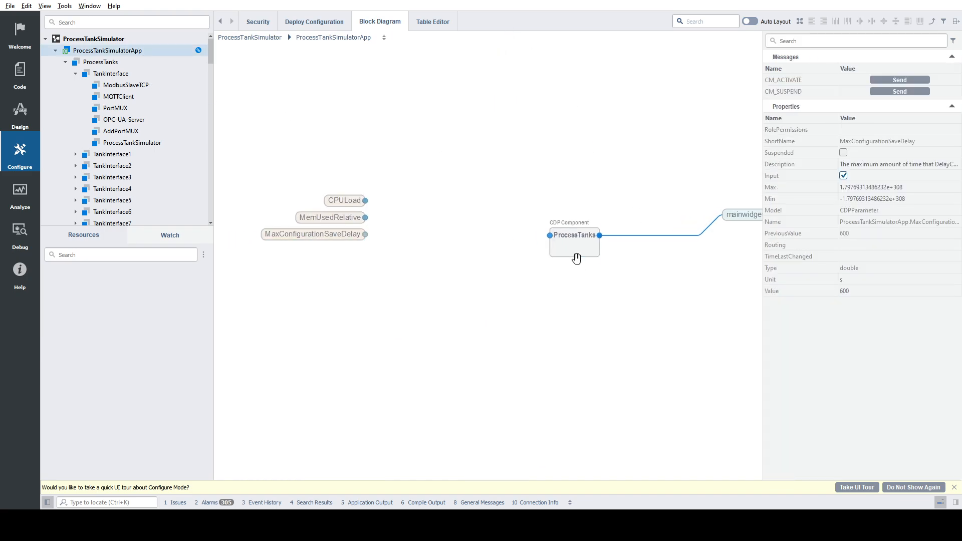
pyautogui.scroll(4, 565, 258)
pyautogui.click(535, 309)
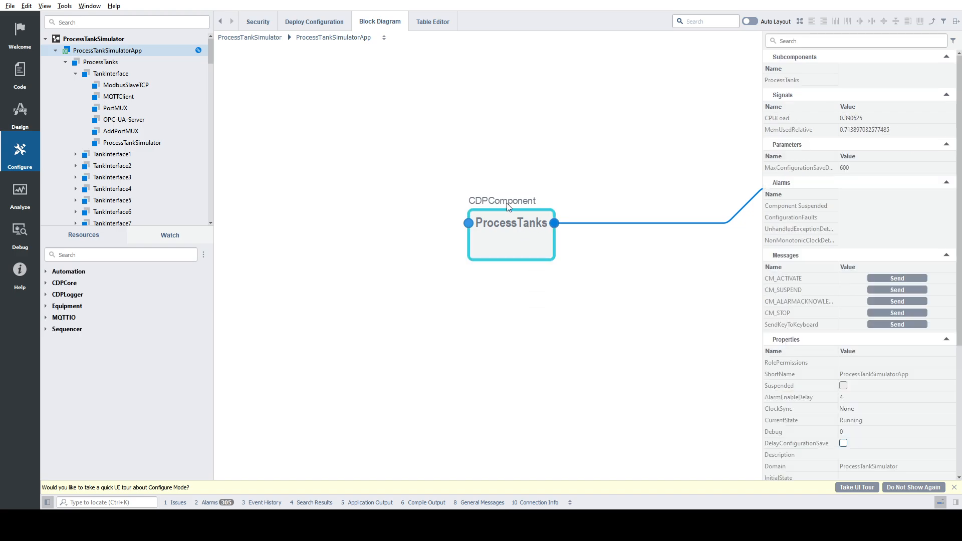
pyautogui.doubleClick(506, 246)
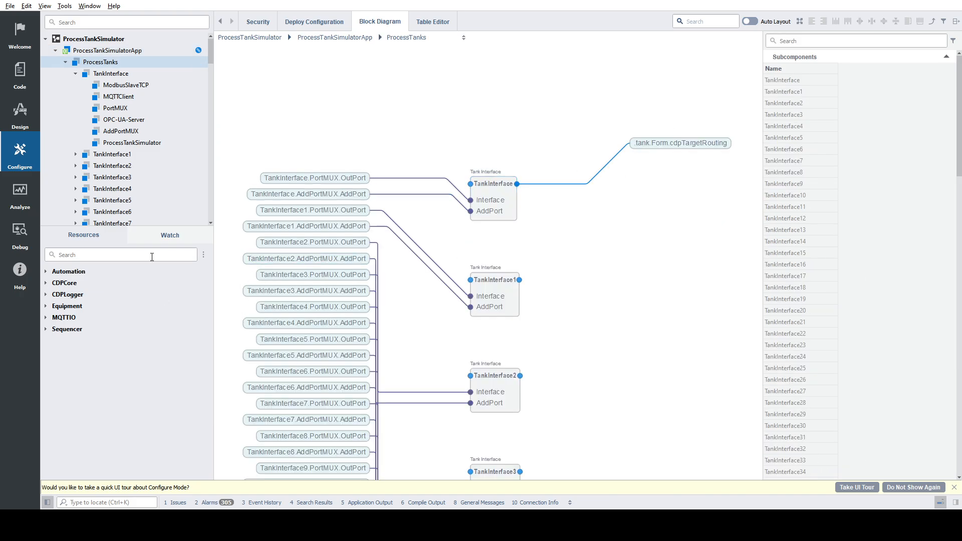
# Step: Enlarge the project tree area to review all TankInterface instances and ProcessTankSimulatorLib, and shrink it again
pyautogui.scroll(-3, 182, 220)
pyautogui.scroll(-10, 157, 196)
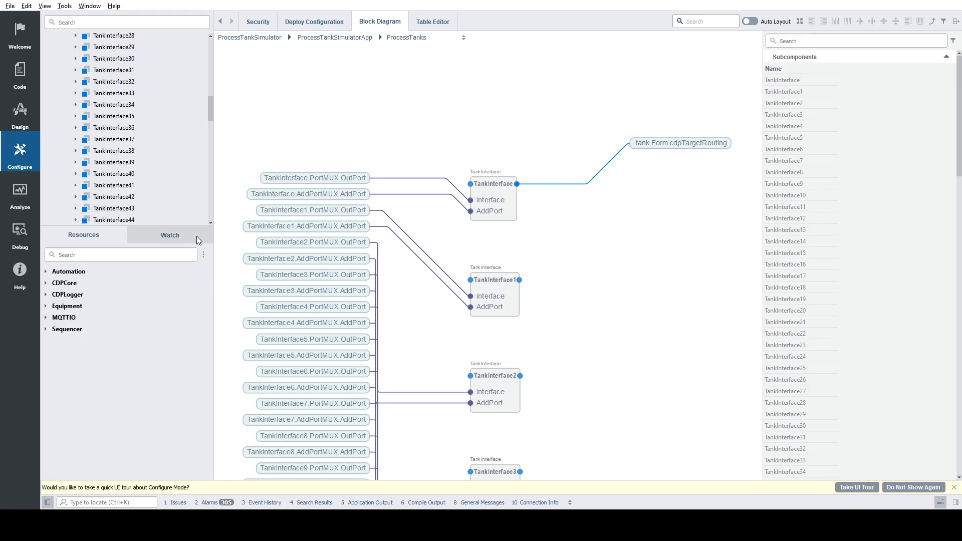
pyautogui.moveTo(189, 224); pyautogui.dragTo(166, 410)
pyautogui.scroll(-15, 161, 277)
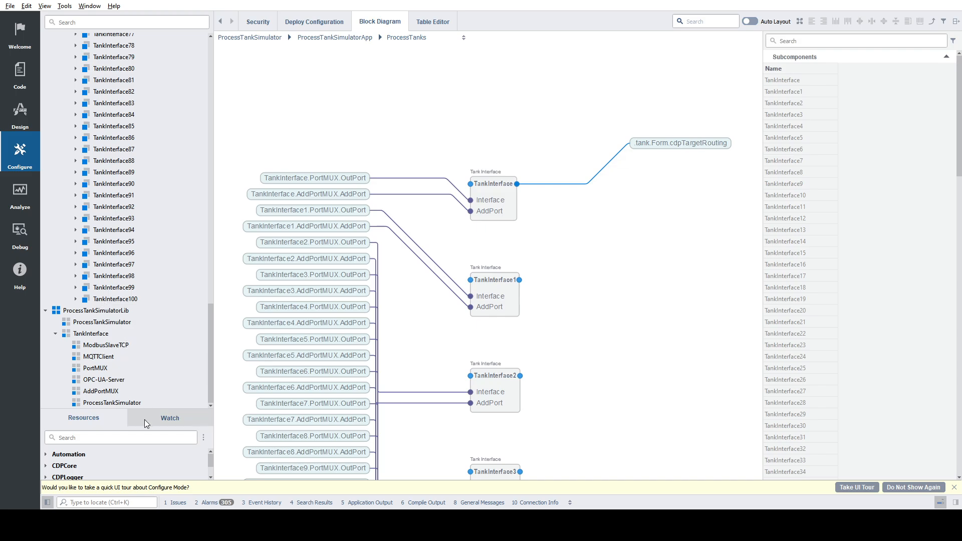
pyautogui.moveTo(148, 409); pyautogui.dragTo(118, 167)
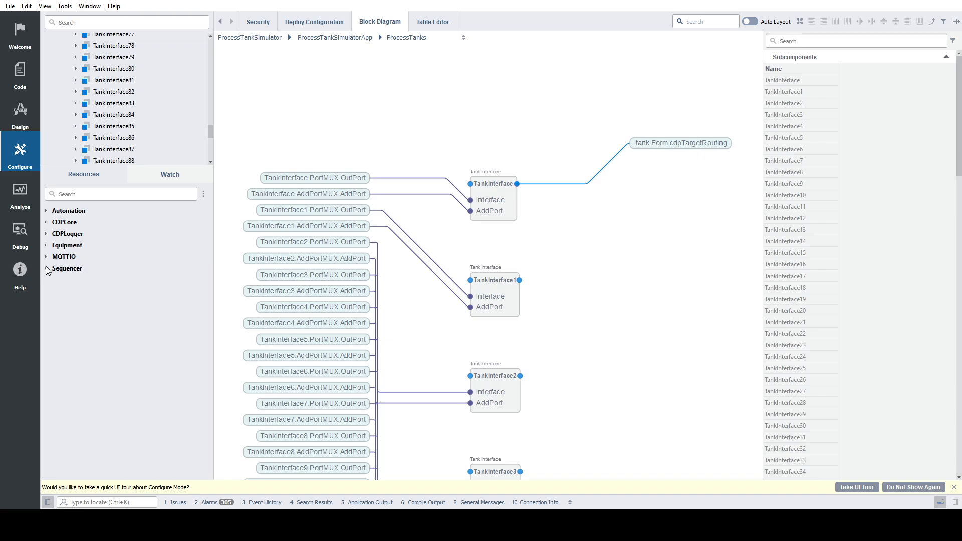
# Step: Open the mainwidget.ui form in Design mode and examine its IO Selector, tank inputs, IO Address labels, outputs and Parameters area
pyautogui.doubleClick(484, 189)
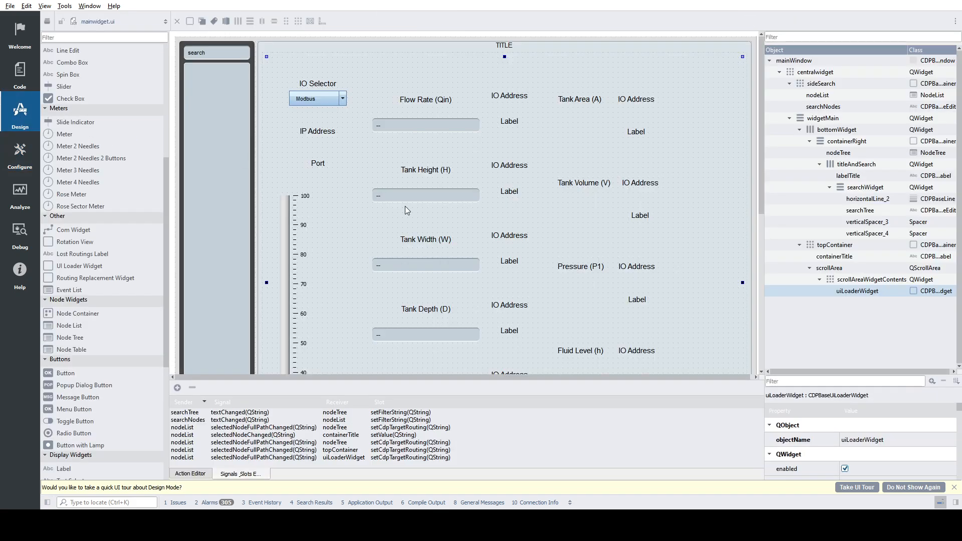
pyautogui.scroll(-10, 404, 206)
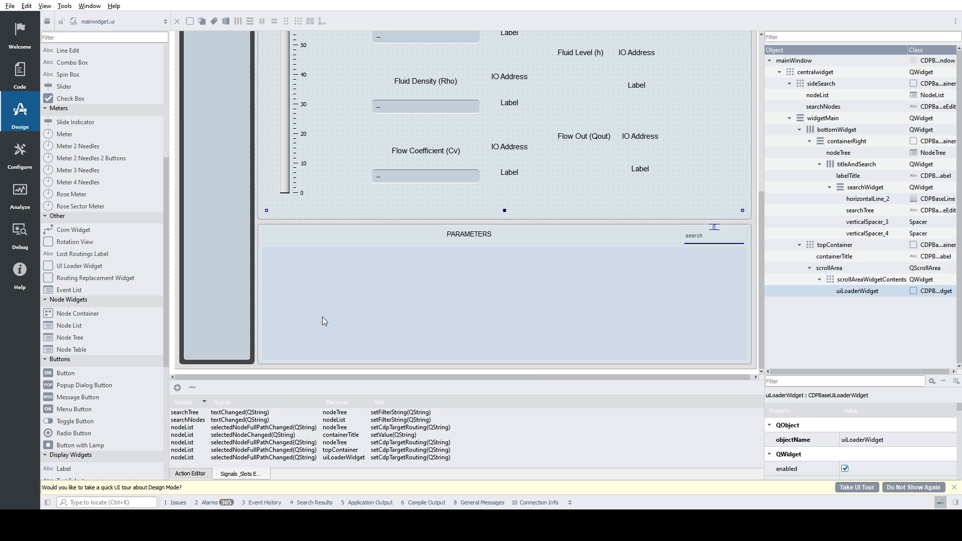
pyautogui.scroll(10, 324, 321)
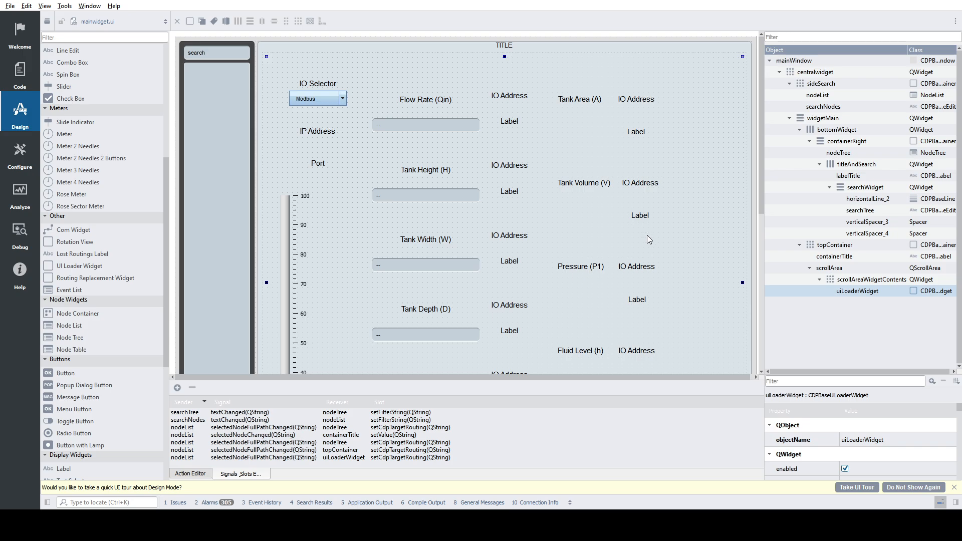
pyautogui.scroll(-5, 647, 235)
pyautogui.scroll(4, 302, 287)
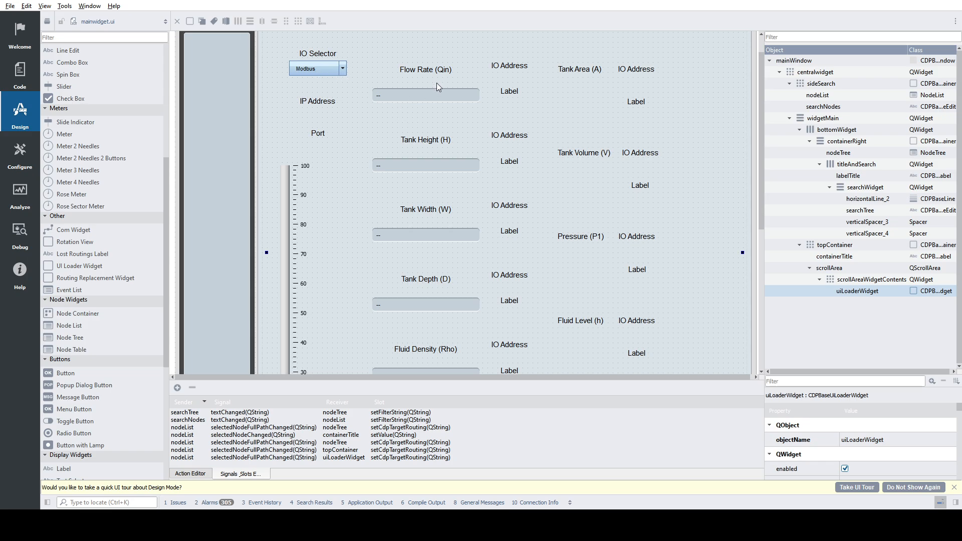
pyautogui.scroll(-6, 436, 83)
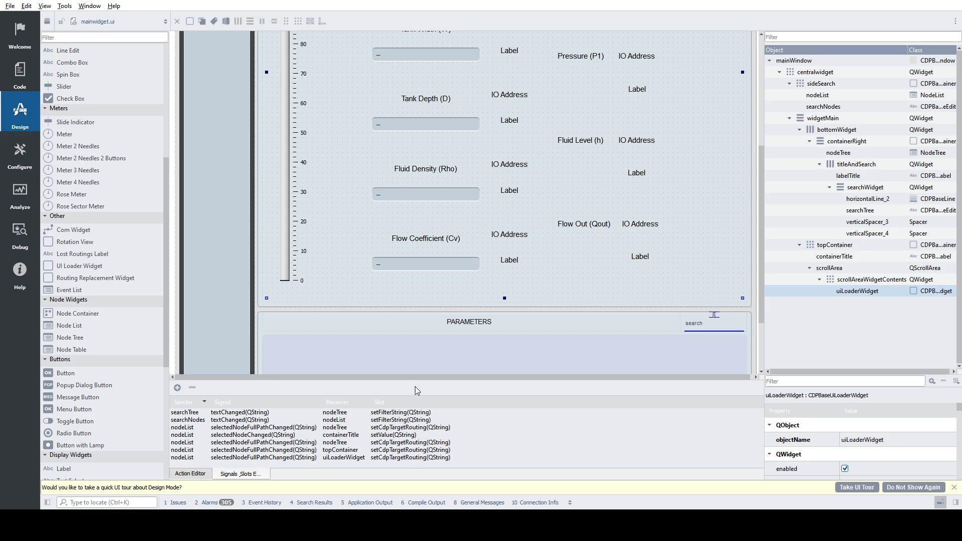
pyautogui.scroll(1, 442, 294)
pyautogui.scroll(2, 442, 296)
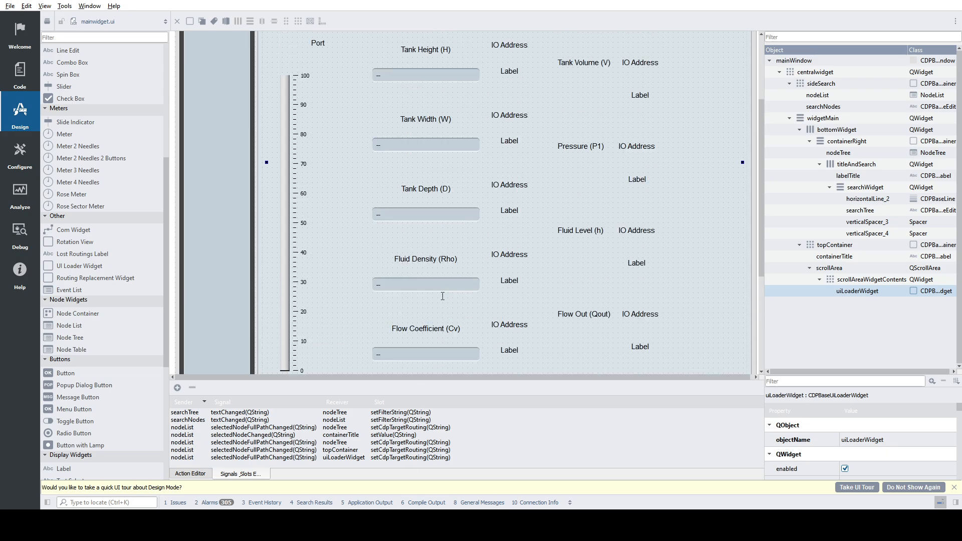
pyautogui.scroll(-1, 435, 316)
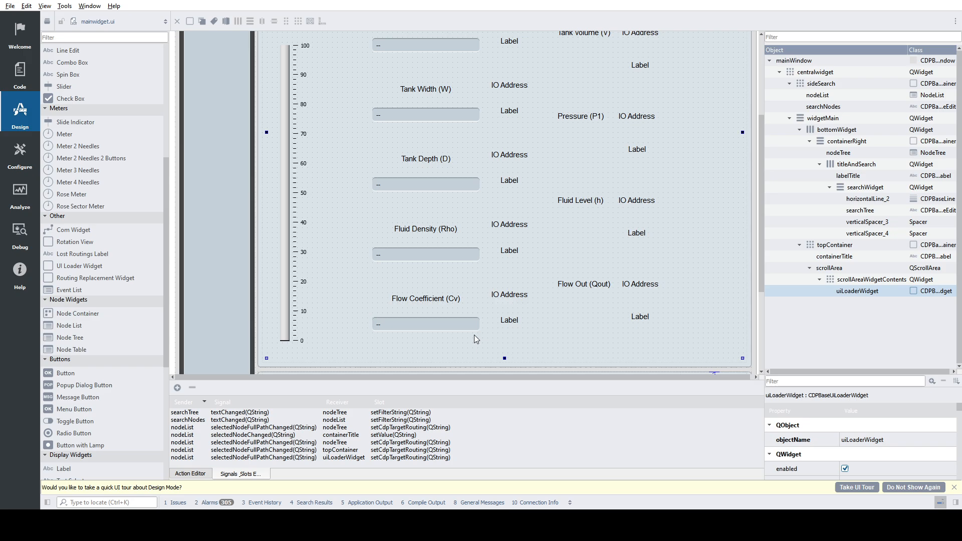
pyautogui.scroll(5, 528, 327)
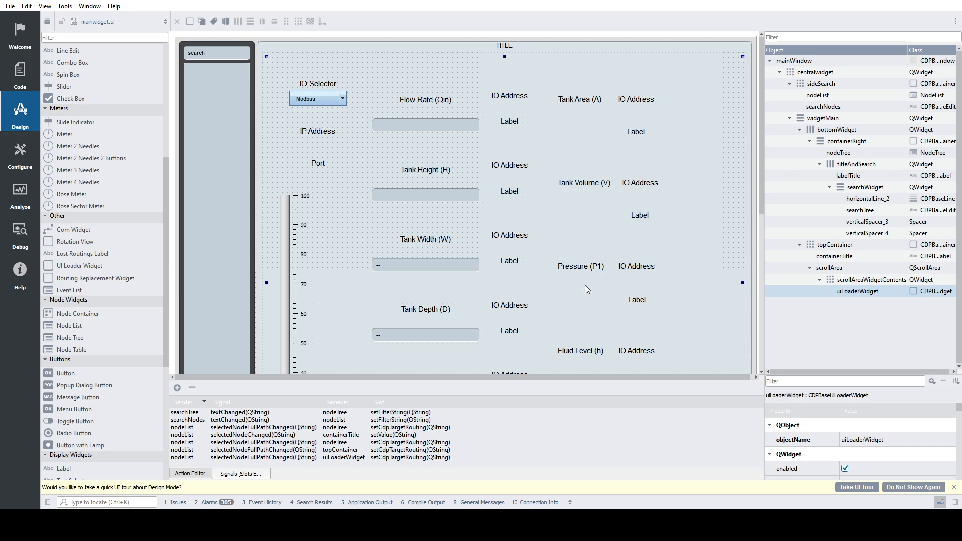
pyautogui.scroll(-4, 585, 290)
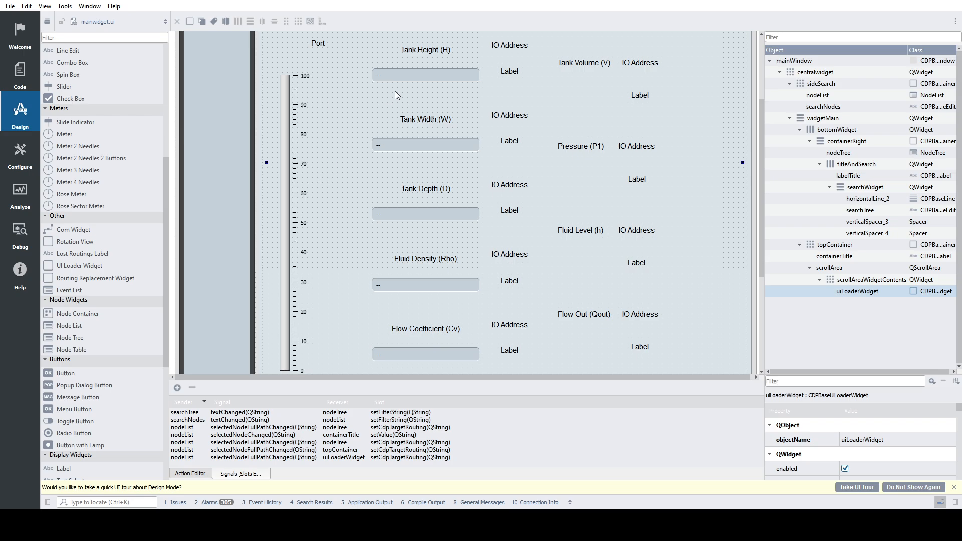
pyautogui.scroll(5, 414, 113)
pyautogui.scroll(-5, 447, 210)
pyautogui.scroll(-2, 624, 236)
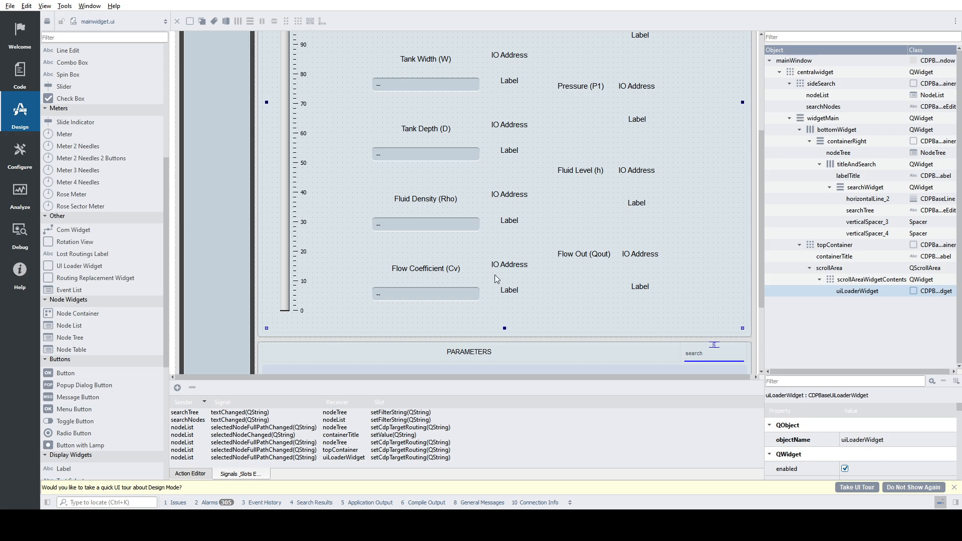
pyautogui.scroll(6, 459, 277)
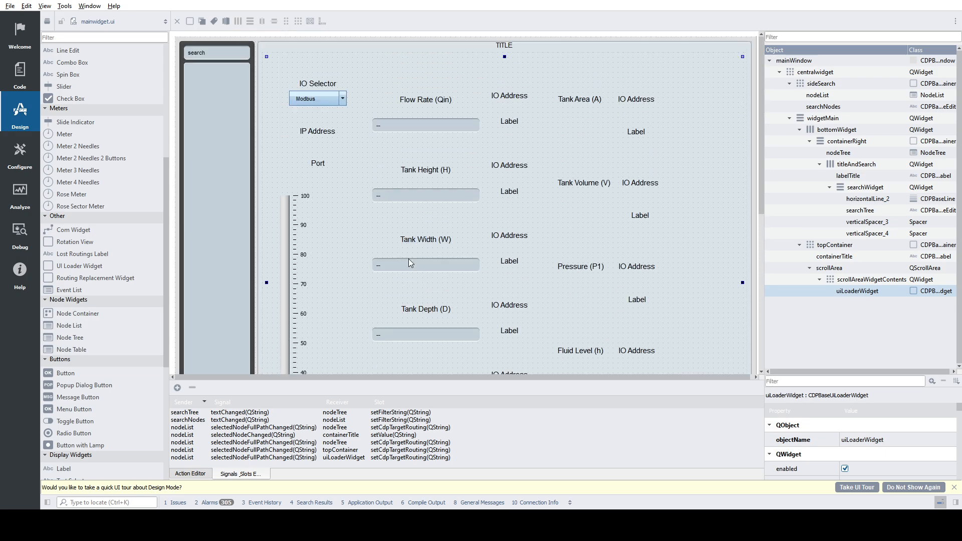
# Step: Return to Configure mode and review the TankInterface connections in the ProcessTanks diagram and the start of the project tree
pyautogui.click(29, 155)
pyautogui.scroll(5, 124, 79)
pyautogui.scroll(4, 504, 202)
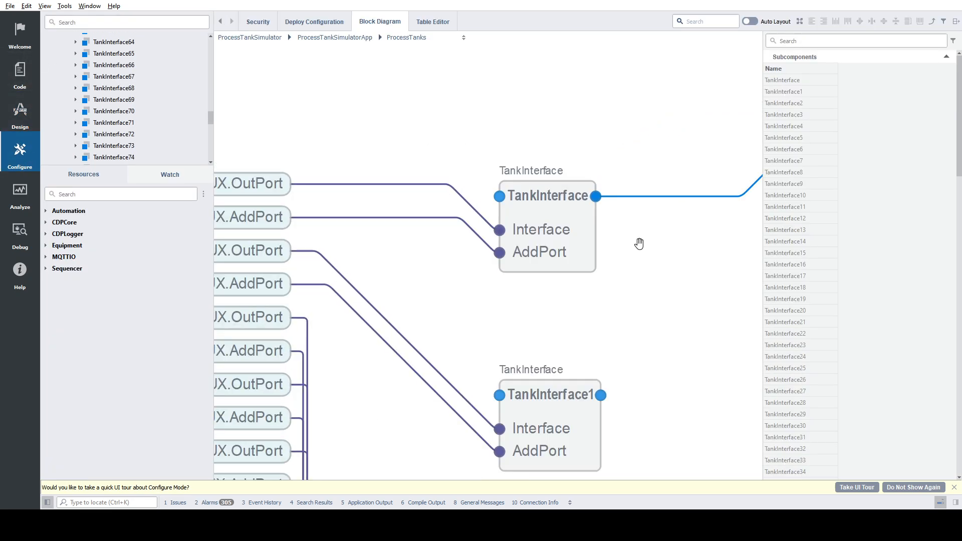
pyautogui.scroll(-5, 456, 195)
pyautogui.moveTo(434, 140); pyautogui.dragTo(447, 261)
pyautogui.scroll(5, 227, 136)
pyautogui.scroll(13, 173, 123)
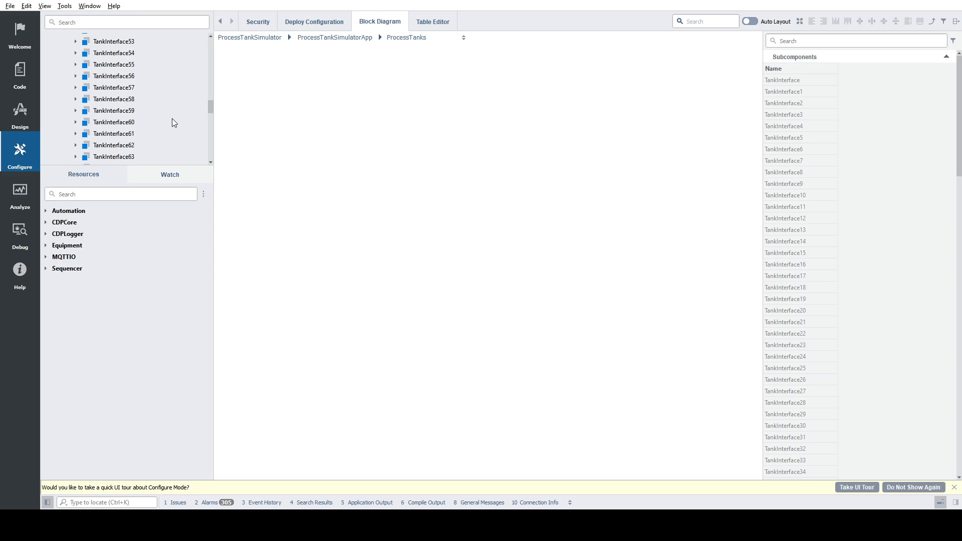
pyautogui.scroll(11, 186, 95)
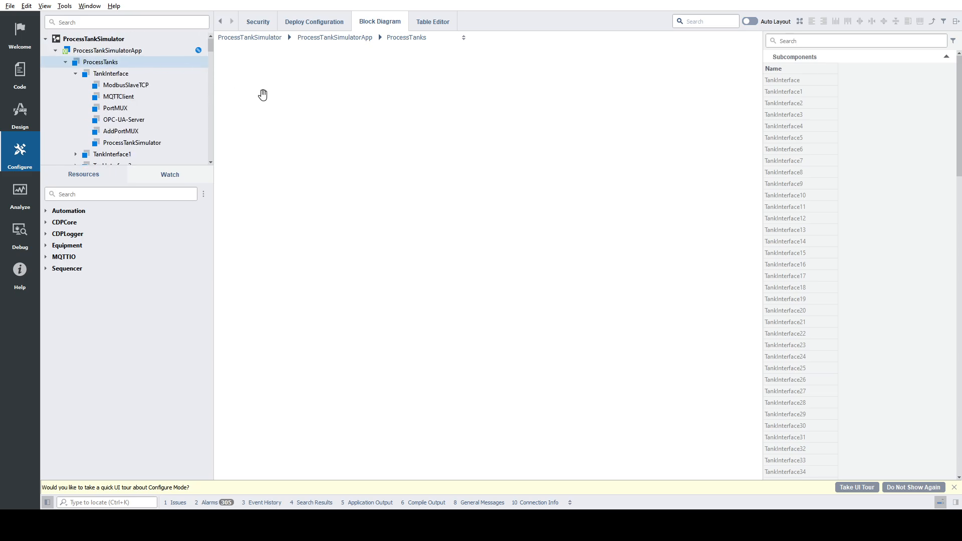
pyautogui.scroll(-2, 456, 188)
pyautogui.scroll(-4, 455, 189)
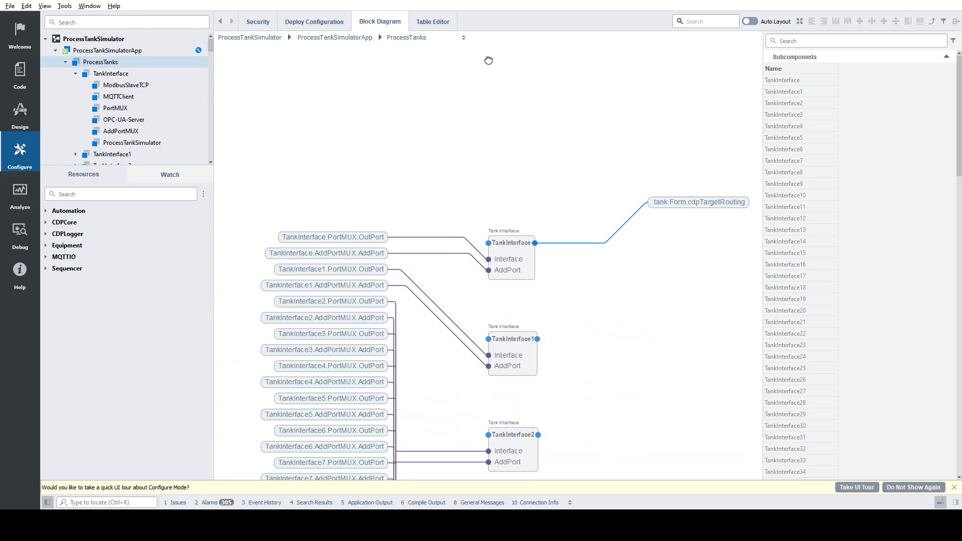
# Step: Show the top-level ProcessTankSimulator diagram and select its ProcessTankSimulatorApp application block
pyautogui.click(133, 36)
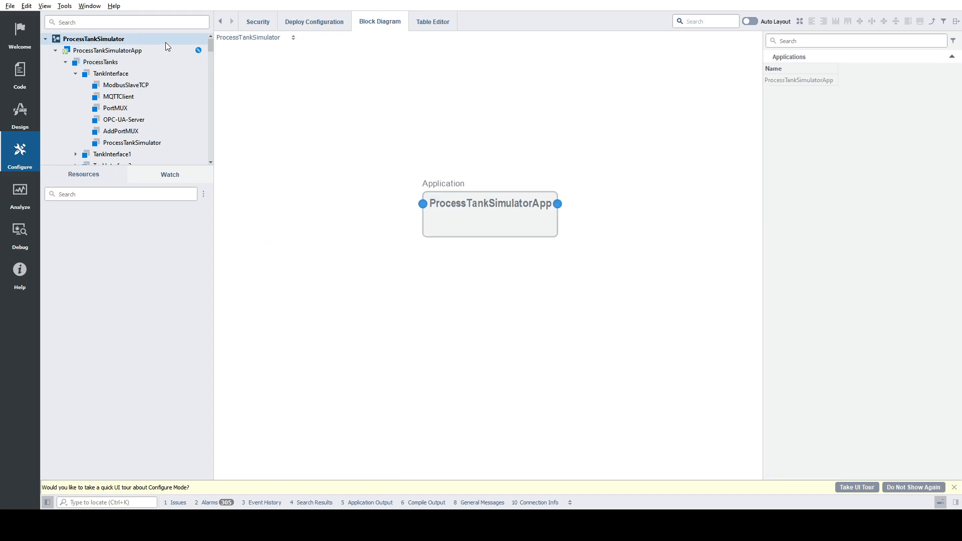
pyautogui.click(498, 216)
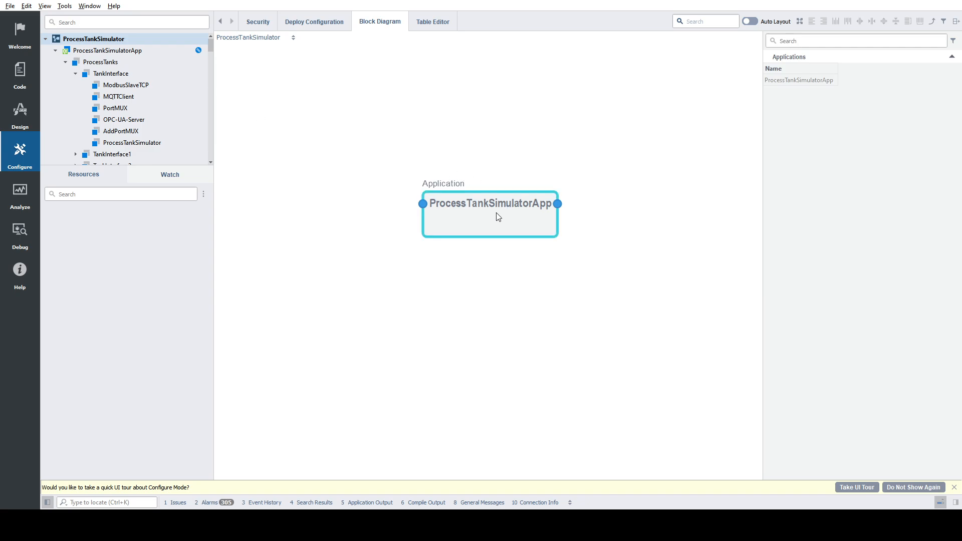
# Step: Open ProcessTankSimulatorApp and its ProcessTanks component, and review the TankInterface blocks and the full subcomponent list
pyautogui.doubleClick(498, 217)
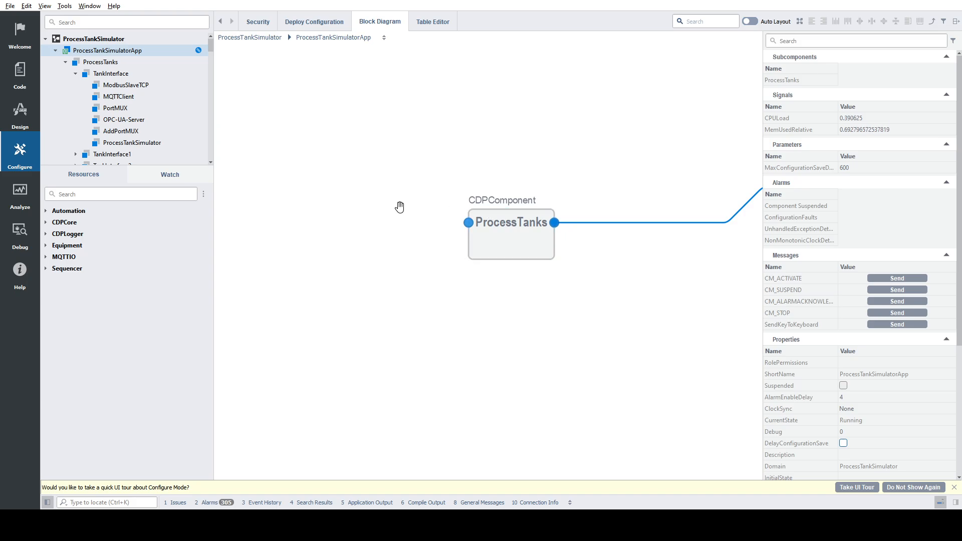
pyautogui.doubleClick(481, 246)
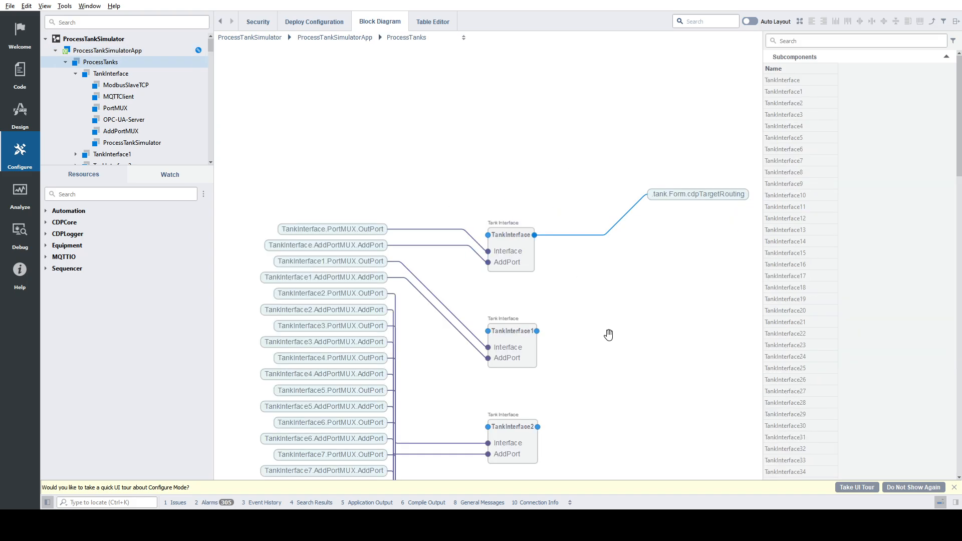
pyautogui.moveTo(608, 334); pyautogui.dragTo(614, 272)
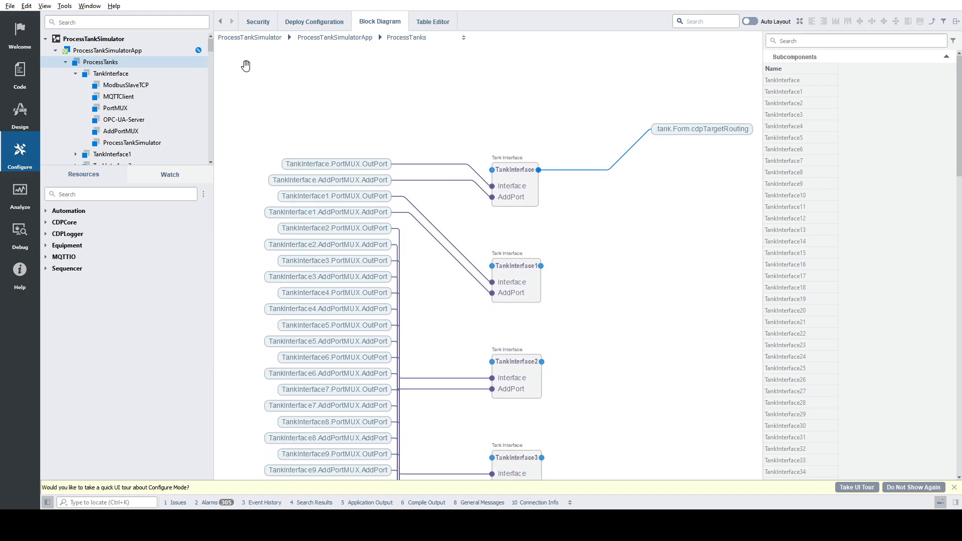
pyautogui.scroll(-1, 671, 286)
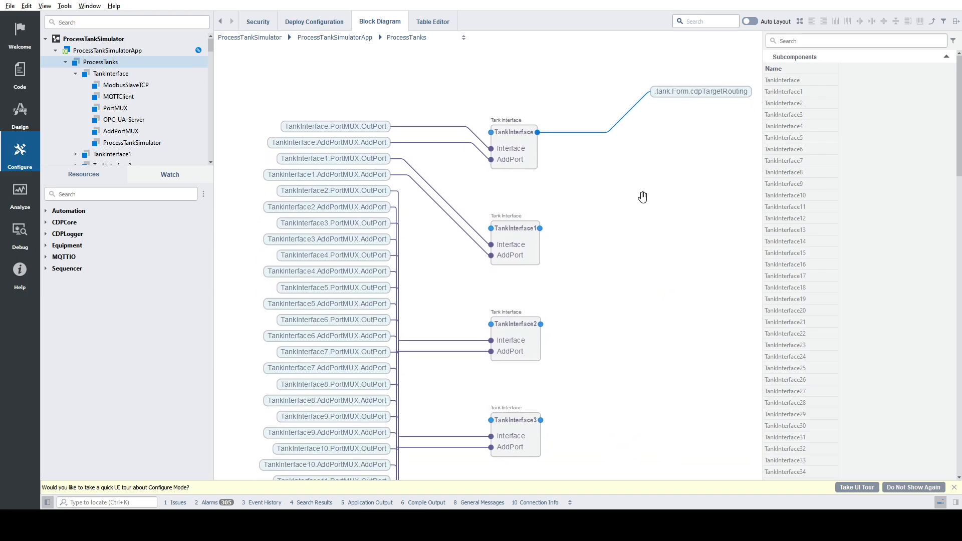
pyautogui.scroll(1, 636, 210)
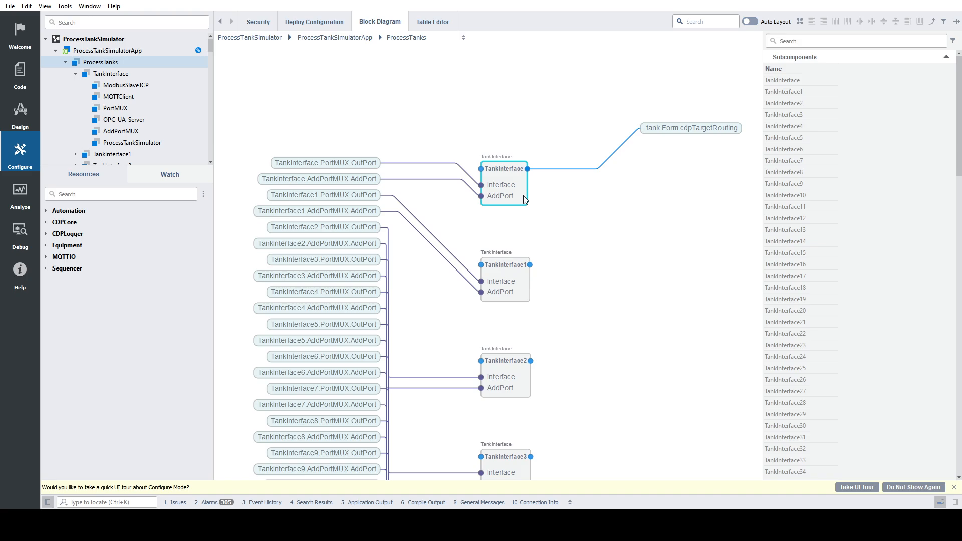
pyautogui.scroll(-14, 822, 309)
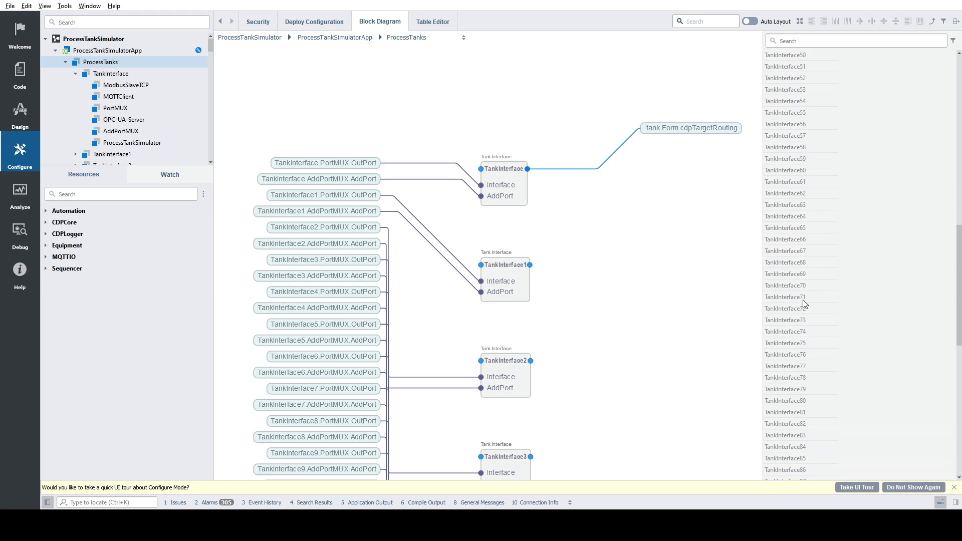
pyautogui.scroll(15, 829, 366)
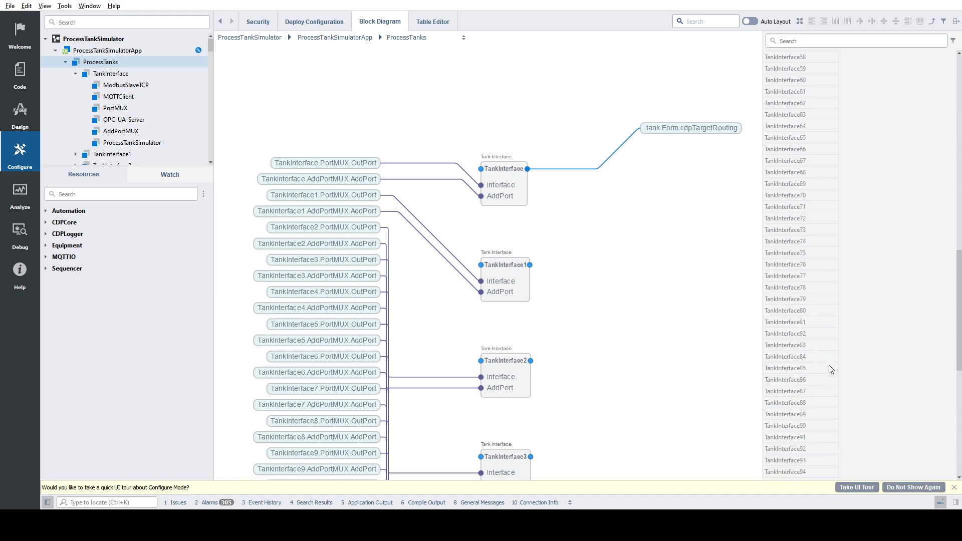
# Step: Review the project's Security settings and Deploy Configuration, and return to the ProcessTankSimulatorApp block diagram
pyautogui.click(256, 22)
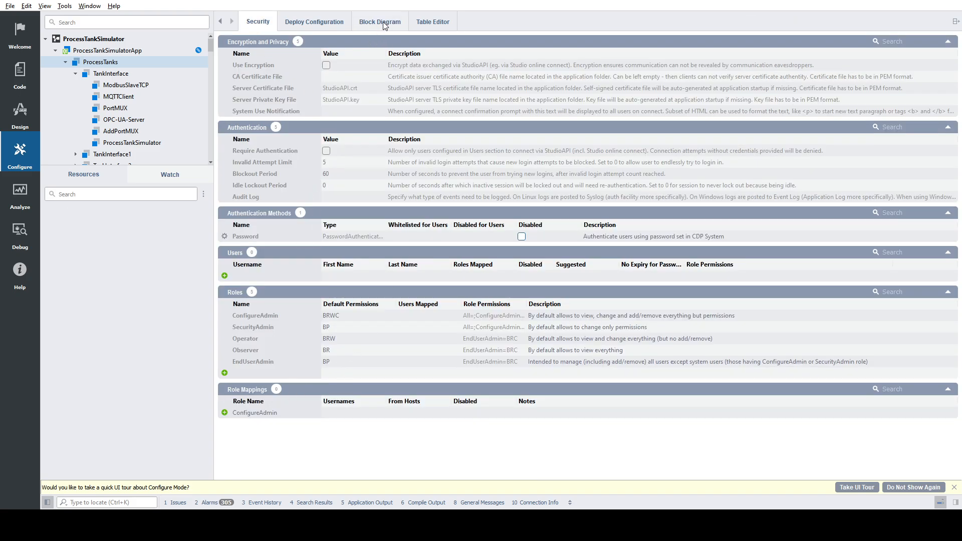
pyautogui.click(135, 52)
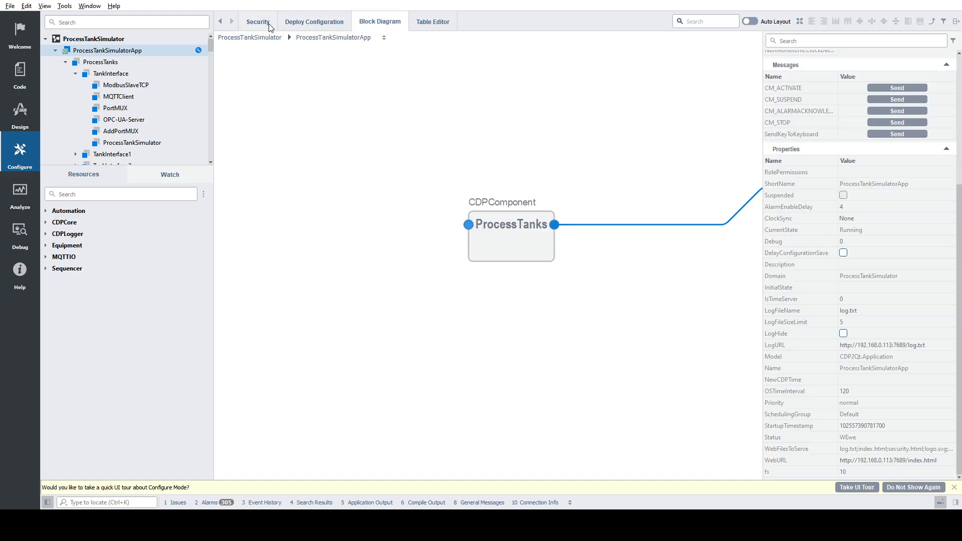
pyautogui.click(315, 25)
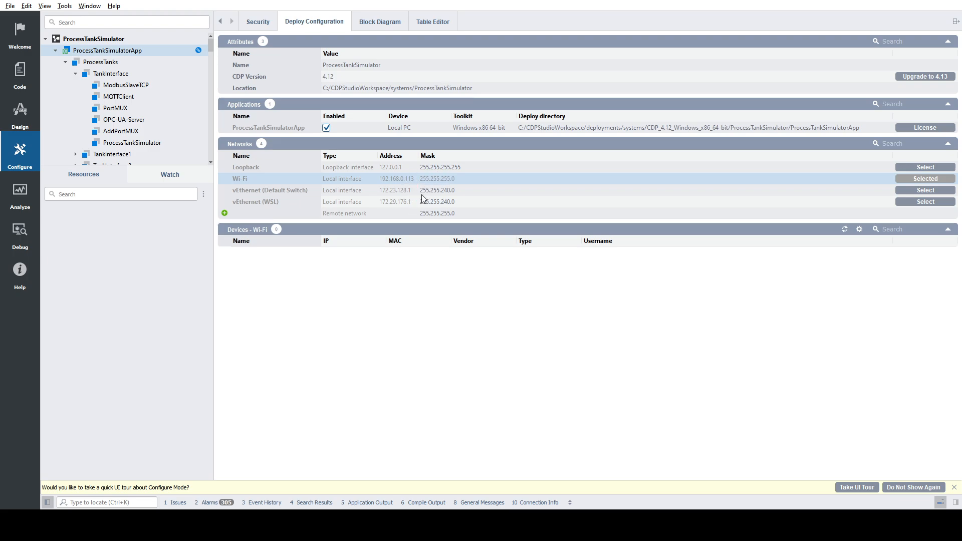
pyautogui.click(110, 40)
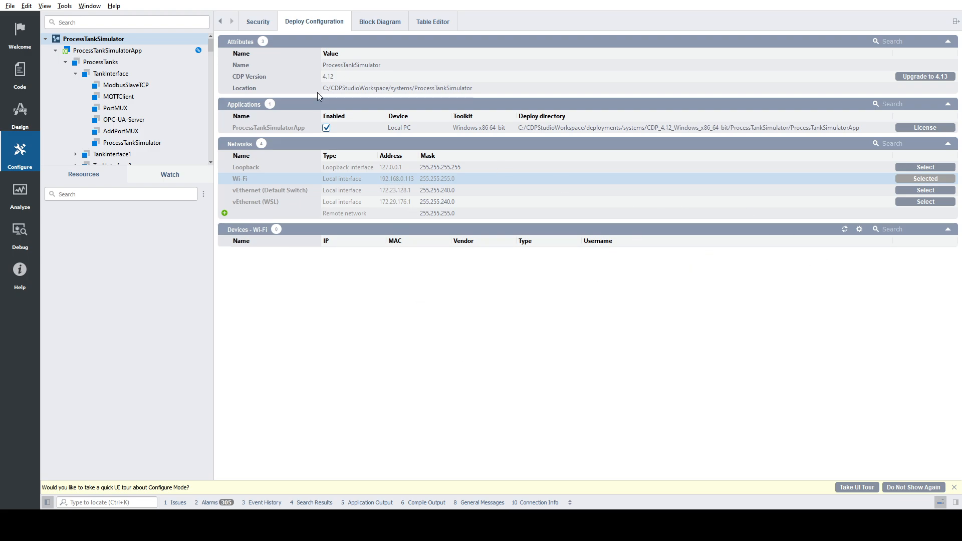
pyautogui.click(374, 23)
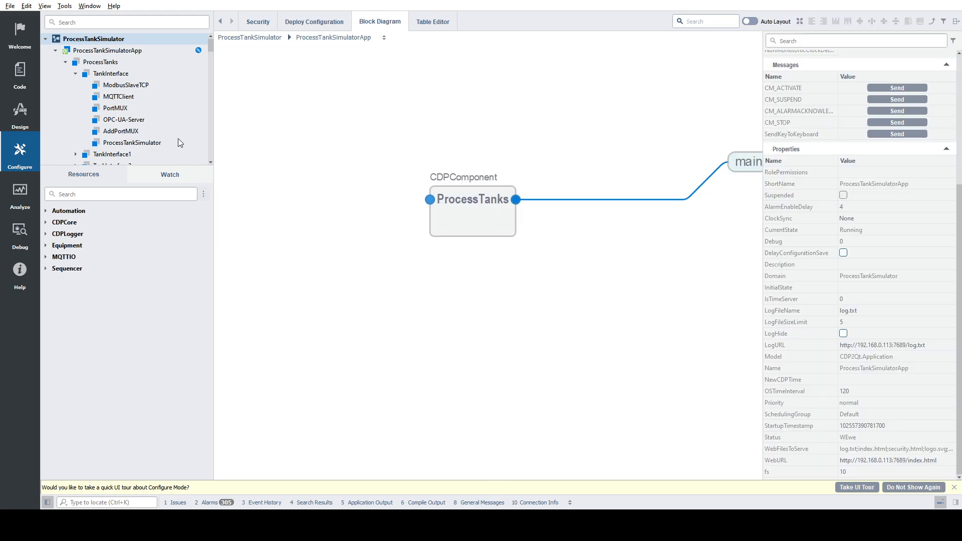
# Step: Switch to the running simulator interface, select TankInterface3 and set its IO Selector to OPC UA
pyautogui.click(412, 520)
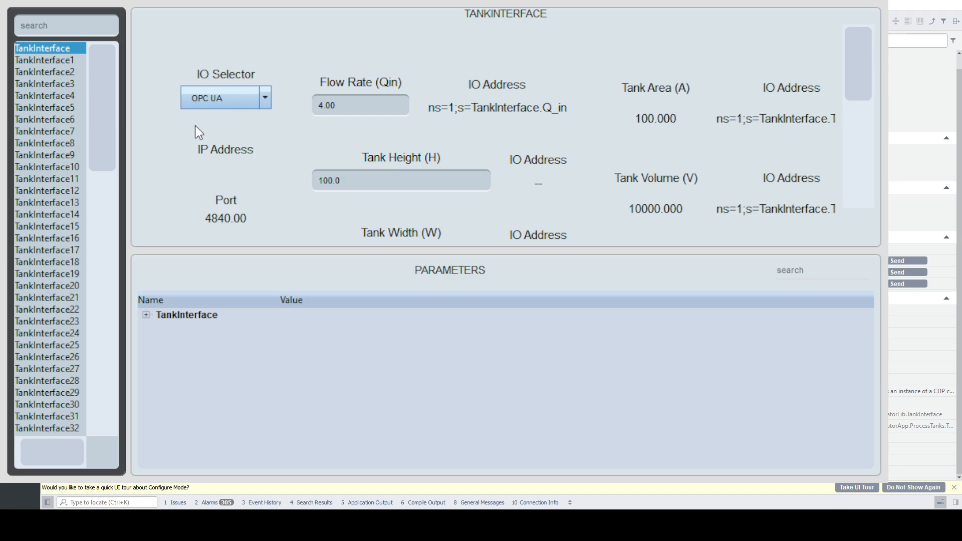
pyautogui.click(76, 87)
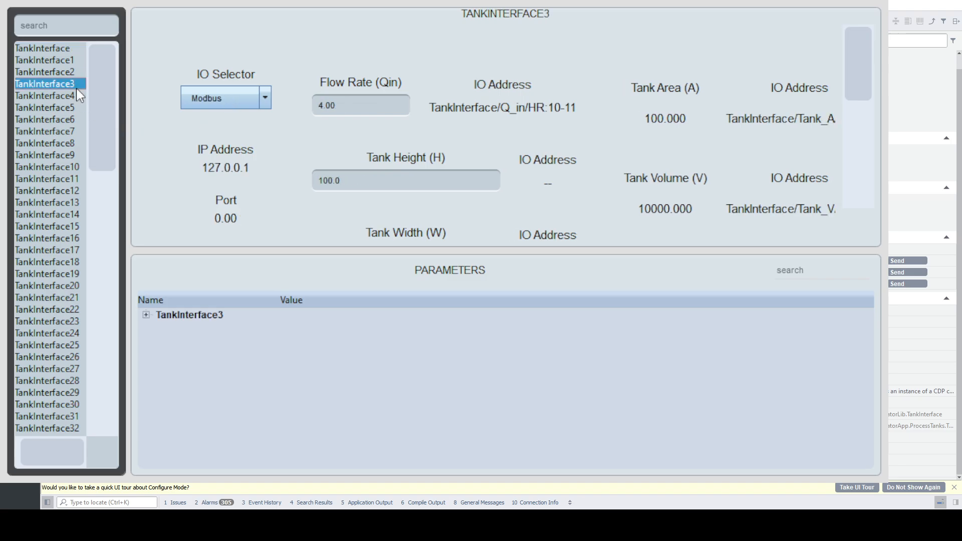
pyautogui.moveTo(335, 105); pyautogui.dragTo(278, 99)
pyautogui.click(227, 102)
pyautogui.click(218, 131)
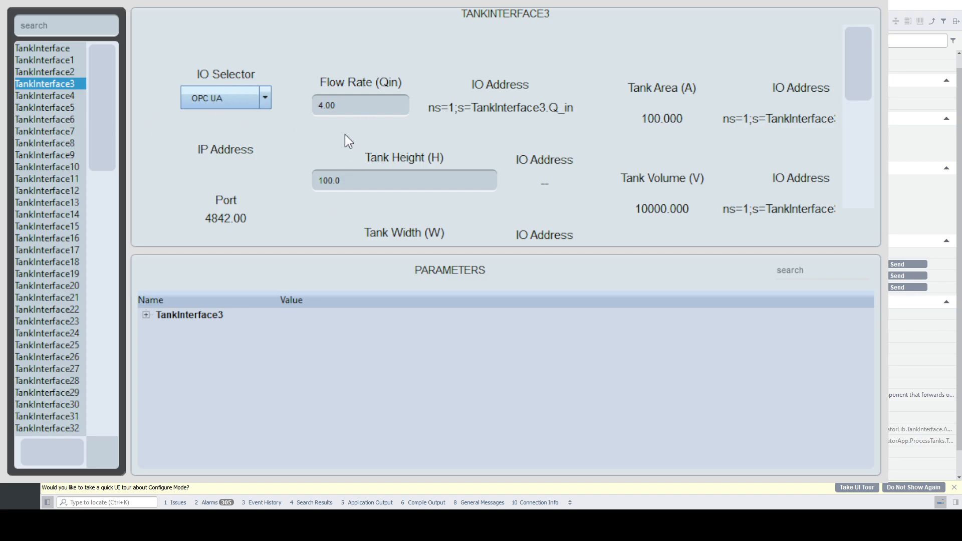
# Step: Set TankInterface3's Flow Rate (Qin) to 600 and maximize the simulator window
pyautogui.click(376, 104)
pyautogui.write('600')
pyautogui.press('Tab')
pyautogui.click(845, 1)
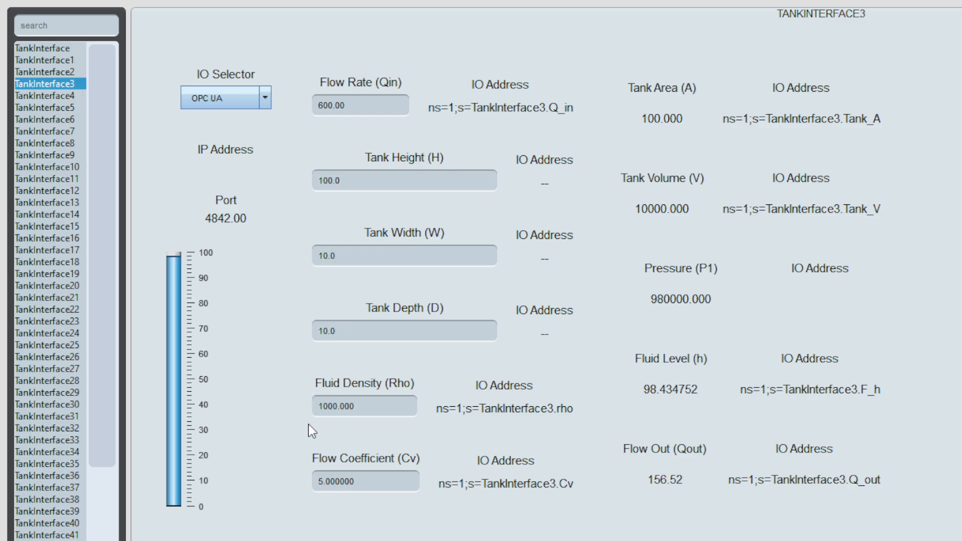
# Step: Set TankInterface3's Flow Coefficient (Cv) to 60 and change its IO Selector to MQTT
pyautogui.doubleClick(374, 487)
pyautogui.write('60')
pyautogui.press('Return')
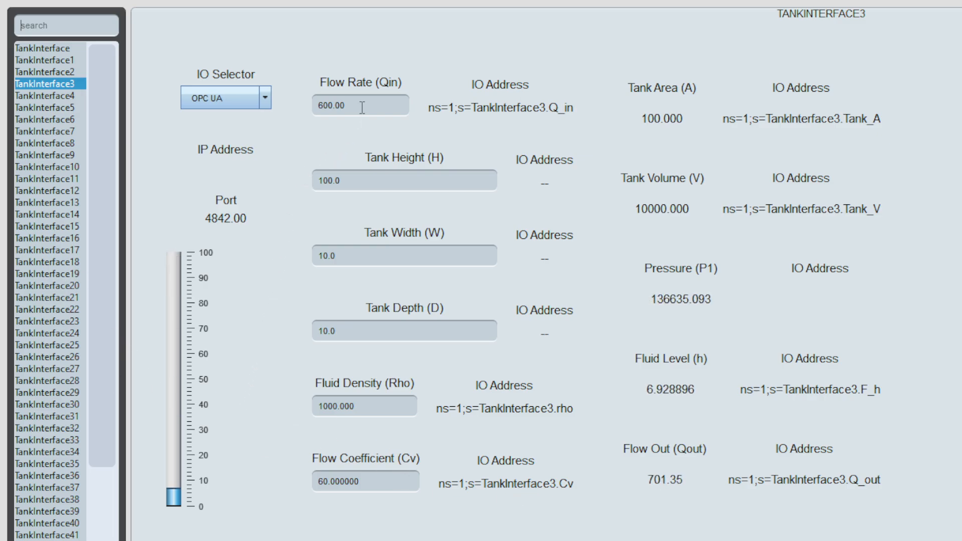
pyautogui.click(239, 98)
pyautogui.click(238, 118)
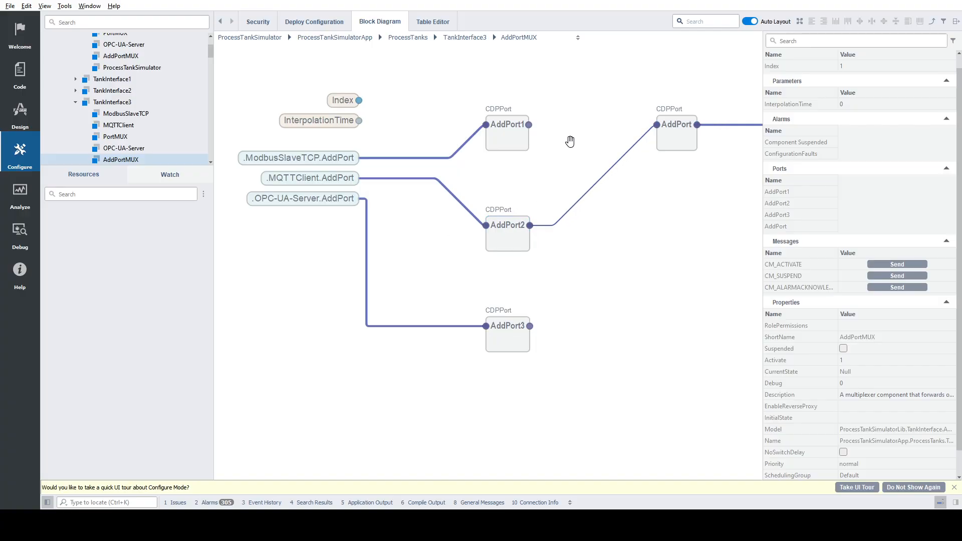
# Step: Go up from AddPortMUX to the TankInterface3 block diagram in CDP Studio and examine the Interface port's signals
pyautogui.doubleClick(598, 275)
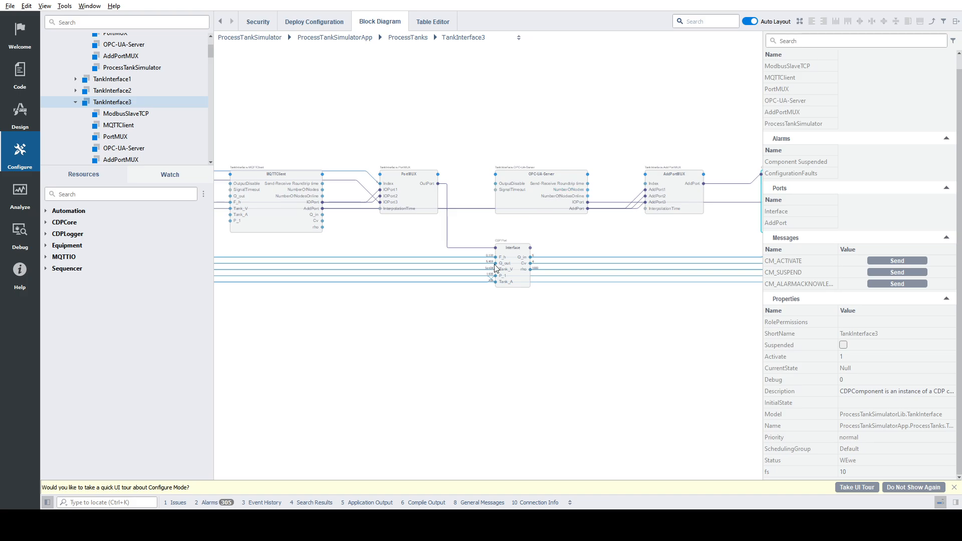
pyautogui.moveTo(502, 353); pyautogui.dragTo(587, 369)
pyautogui.scroll(5, 605, 307)
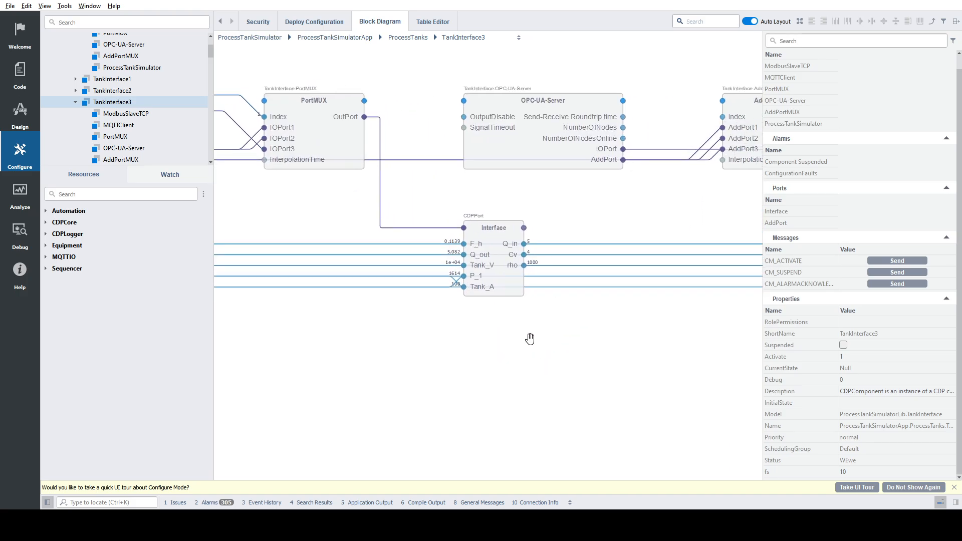
pyautogui.scroll(2, 526, 335)
pyautogui.scroll(-3, 518, 311)
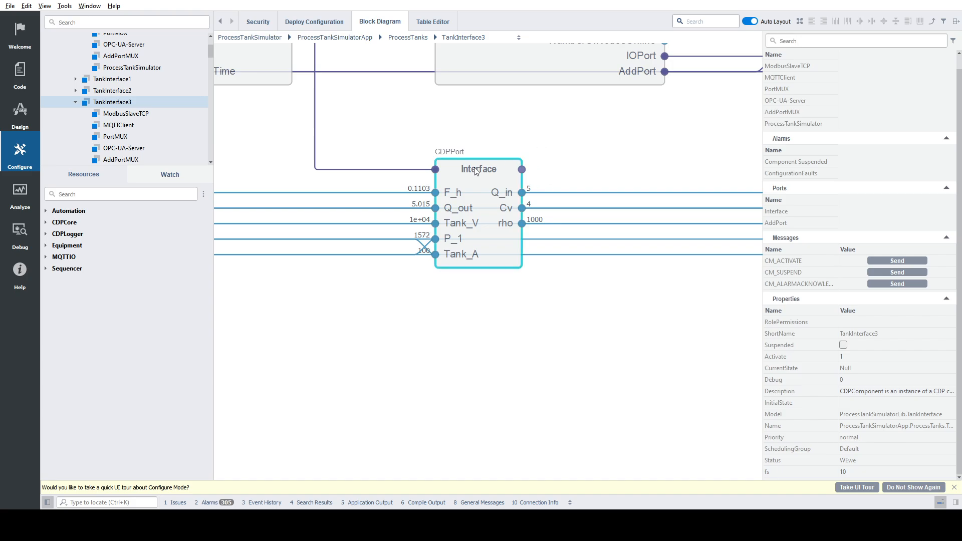
# Step: Examine how ModbusSlaveTCP, ProcessTankSimulator, MQTTClient and PortMUX are connected in the TankInterface3 diagram
pyautogui.scroll(-5, 465, 247)
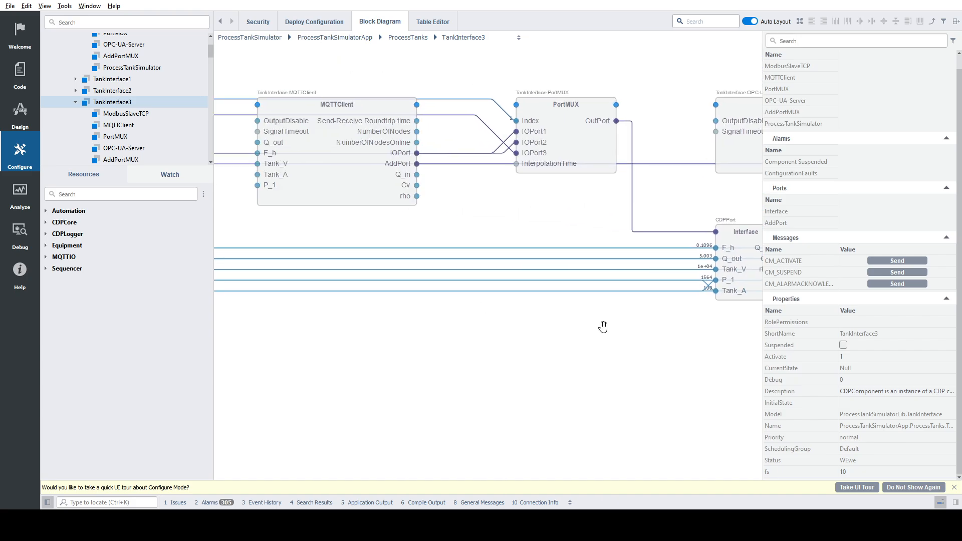
pyautogui.scroll(4, 468, 294)
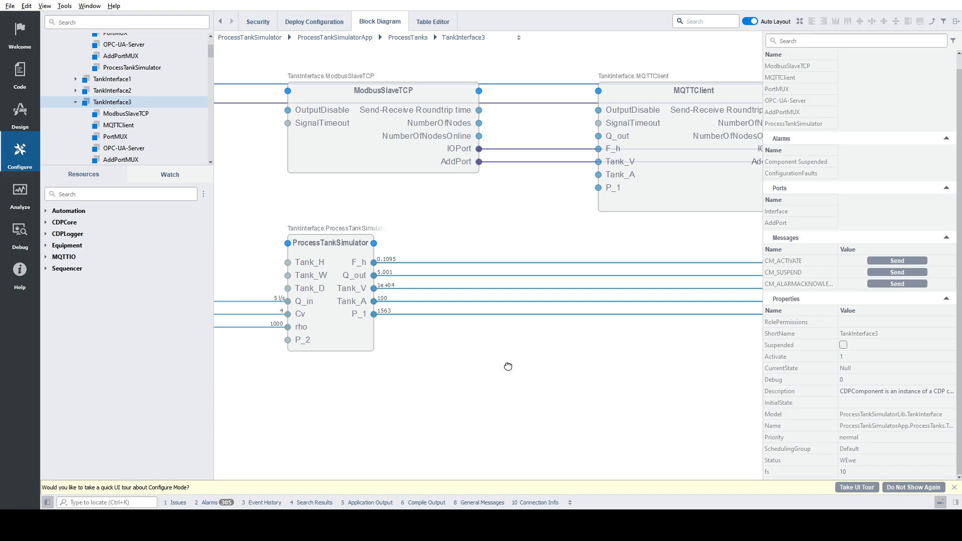
pyautogui.scroll(-1, 509, 365)
pyautogui.moveTo(529, 189); pyautogui.dragTo(490, 280)
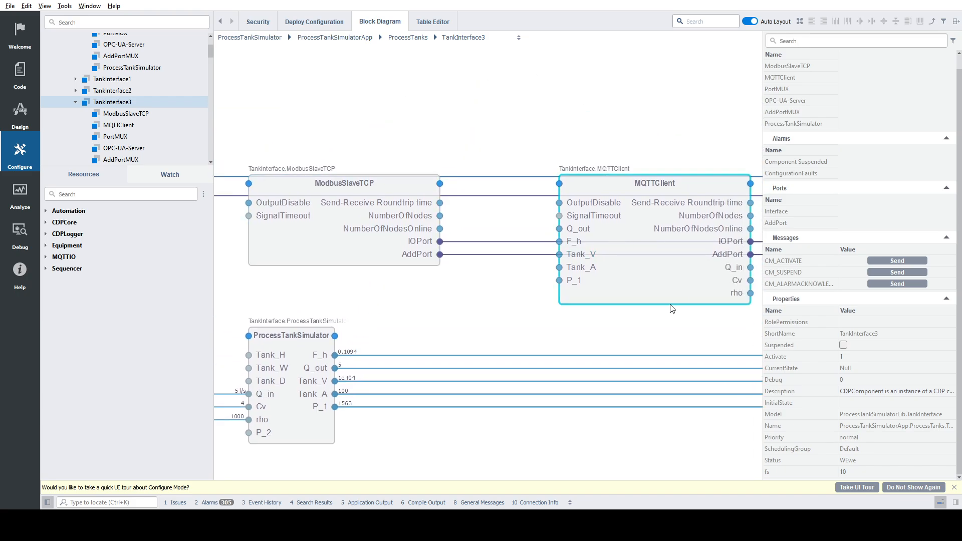
pyautogui.moveTo(650, 343); pyautogui.dragTo(475, 313)
pyautogui.moveTo(601, 296); pyautogui.dragTo(455, 300)
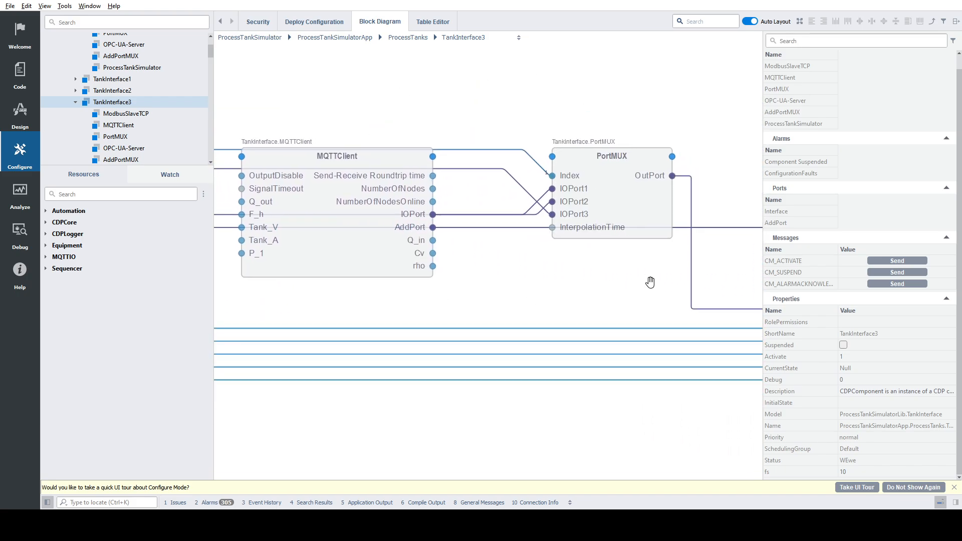
pyautogui.moveTo(675, 275); pyautogui.dragTo(559, 259)
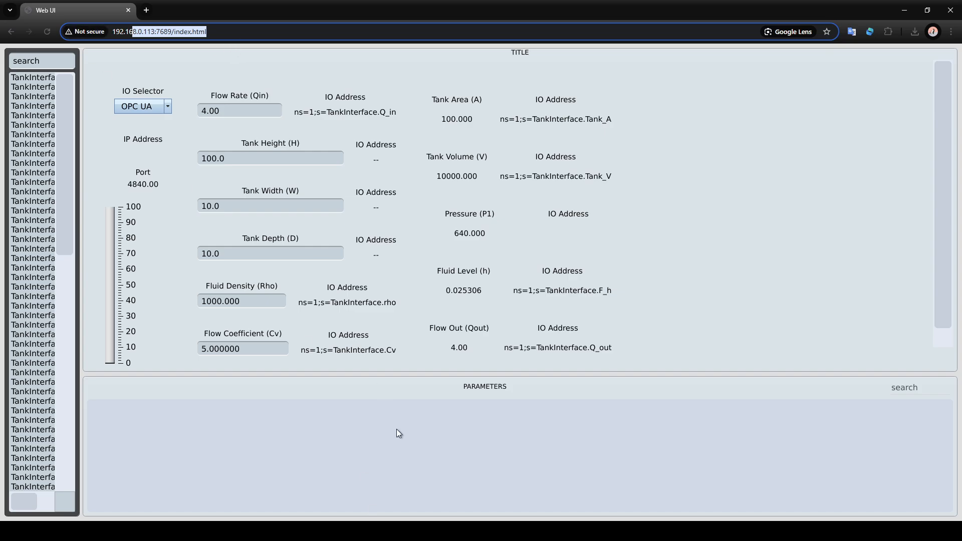
# Step: Show the simulator's Web UI page in the browser and shift its instance list sideways to reveal the TankInterface numbers
pyautogui.click(281, 34)
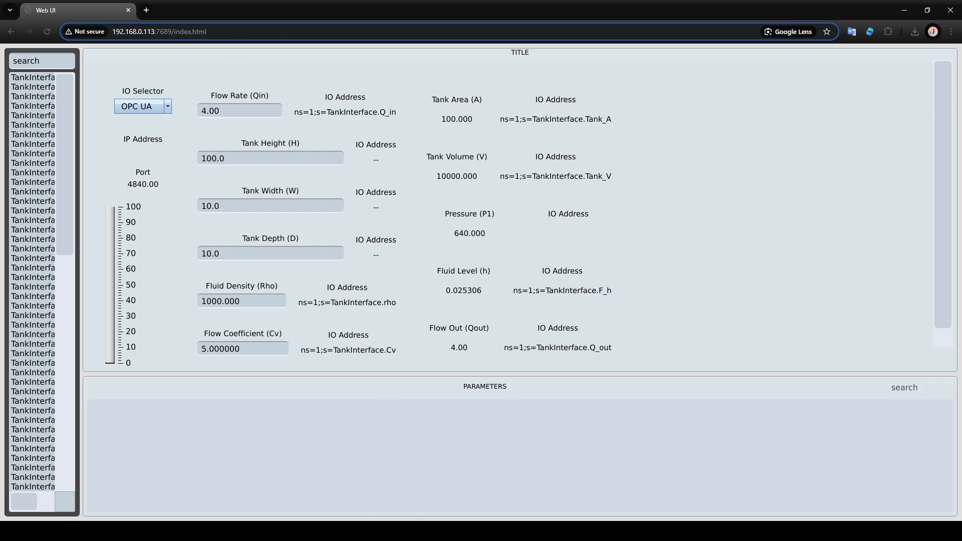
pyautogui.click(441, 531)
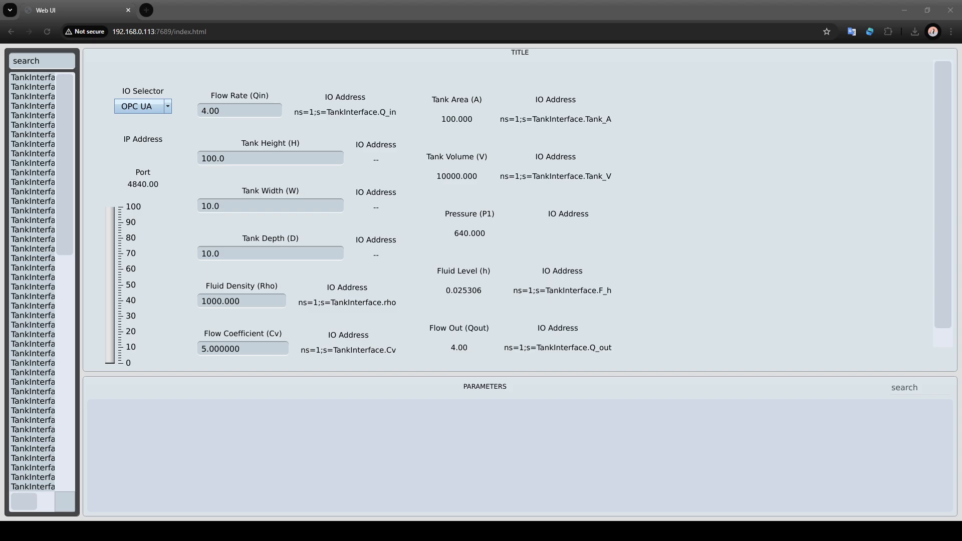
pyautogui.click(72, 29)
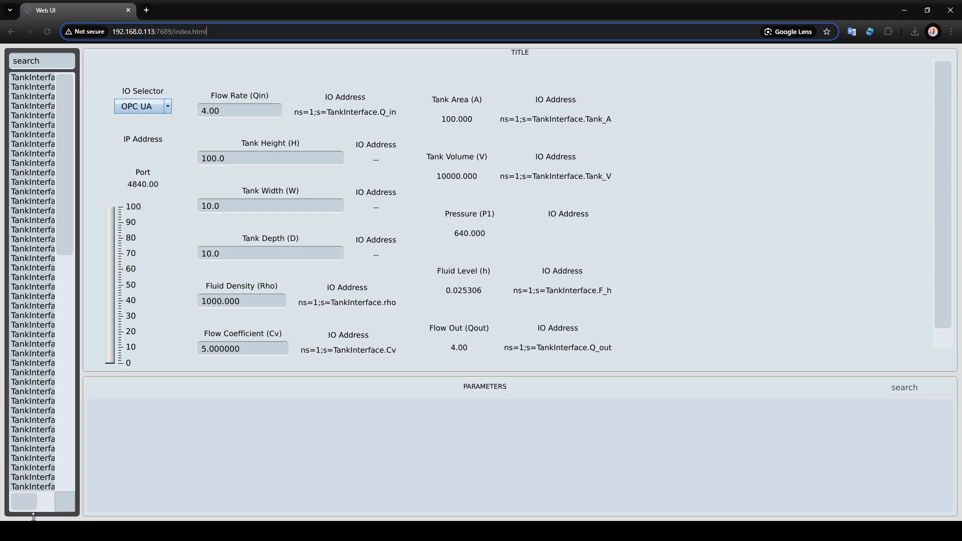
pyautogui.moveTo(45, 504); pyautogui.dragTo(64, 506)
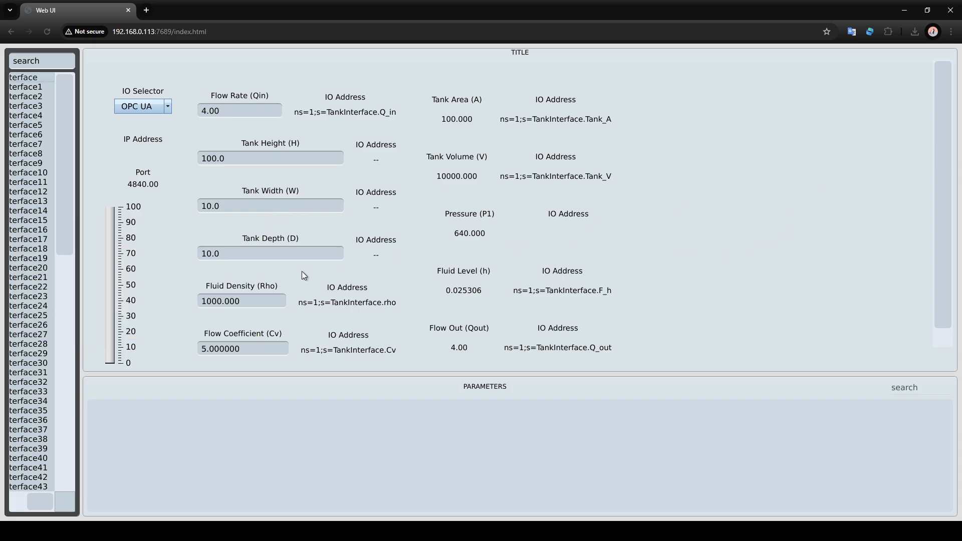
# Step: Shrink the browser window over the desktop simulator interface and select TankInterface12 in the Web UI
pyautogui.click(928, 10)
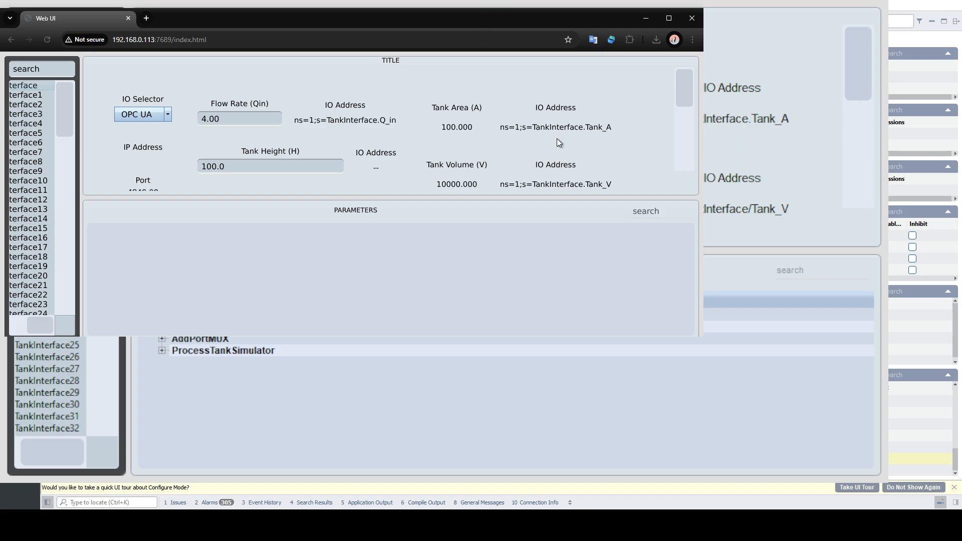
pyautogui.moveTo(690, 94)
pyautogui.mouseDown()
pyautogui.moveTo(684, 133)
pyautogui.moveTo(692, 87)
pyautogui.mouseUp()
pyautogui.click(669, 18)
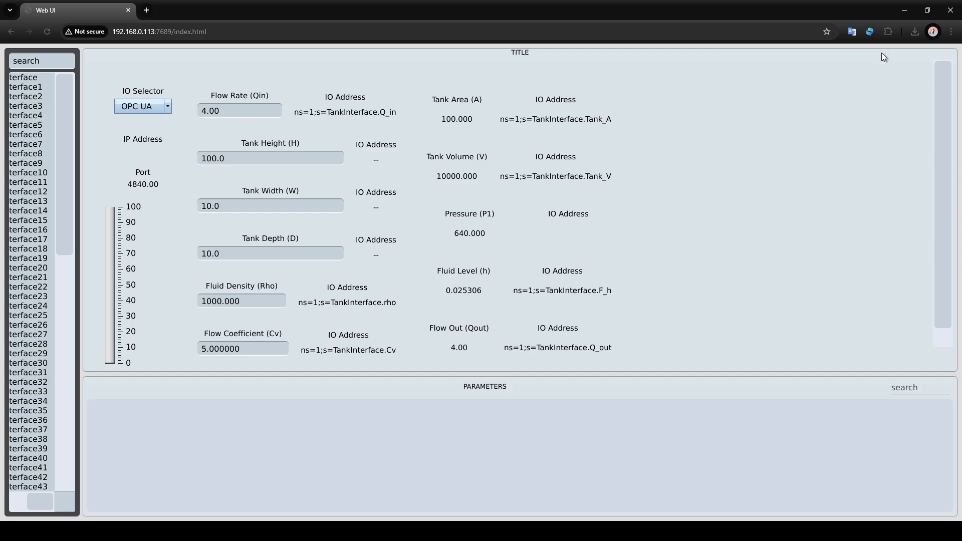
pyautogui.moveTo(864, 14); pyautogui.dragTo(599, 26)
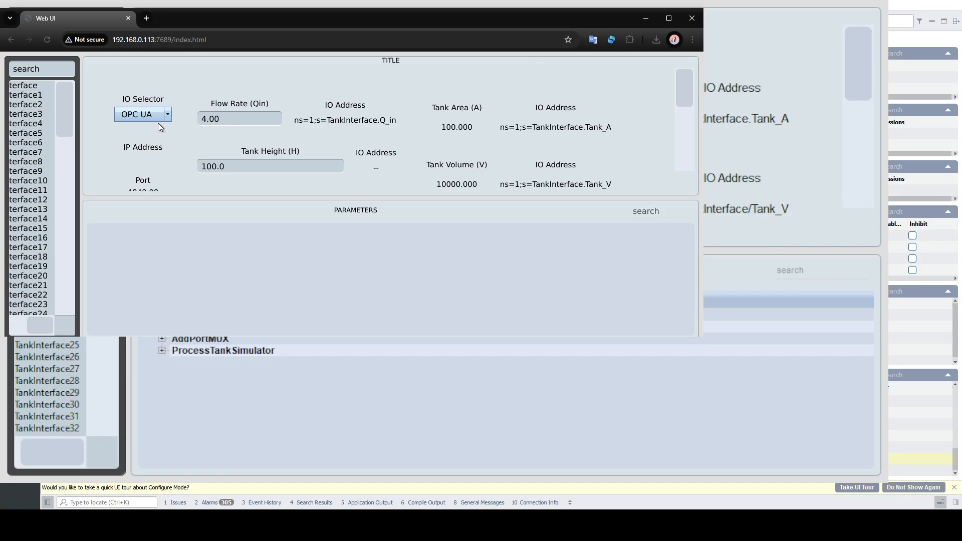
pyautogui.click(27, 199)
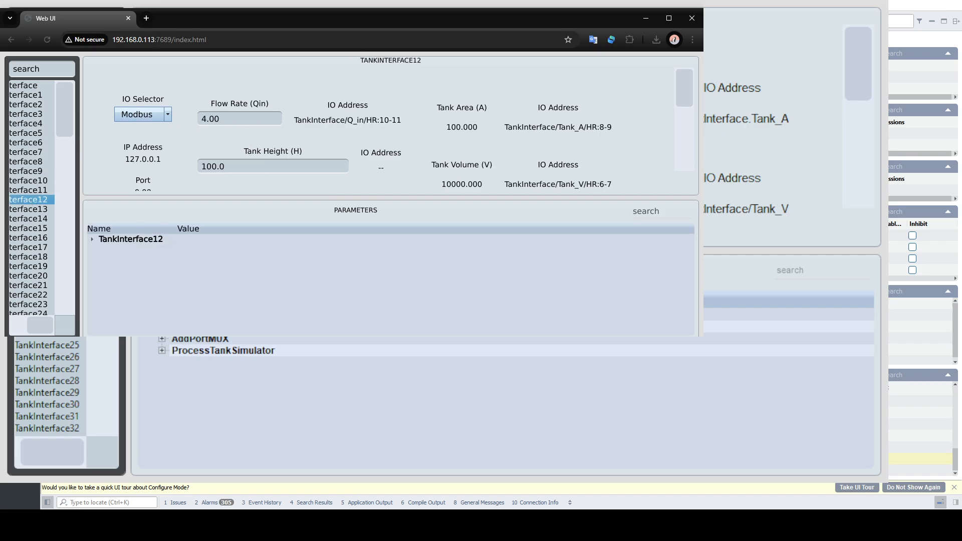
pyautogui.hotkey('alt', 'Tab')
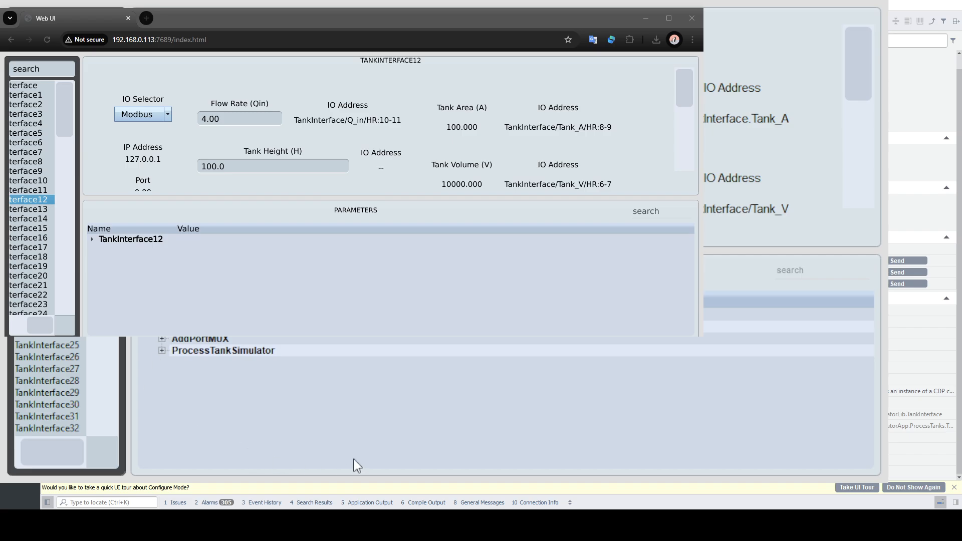
# Step: Compare TankInterface13 with TankInterface12 in the Web UI and hide the desktop simulator interface behind it
pyautogui.click(204, 159)
pyautogui.click(44, 212)
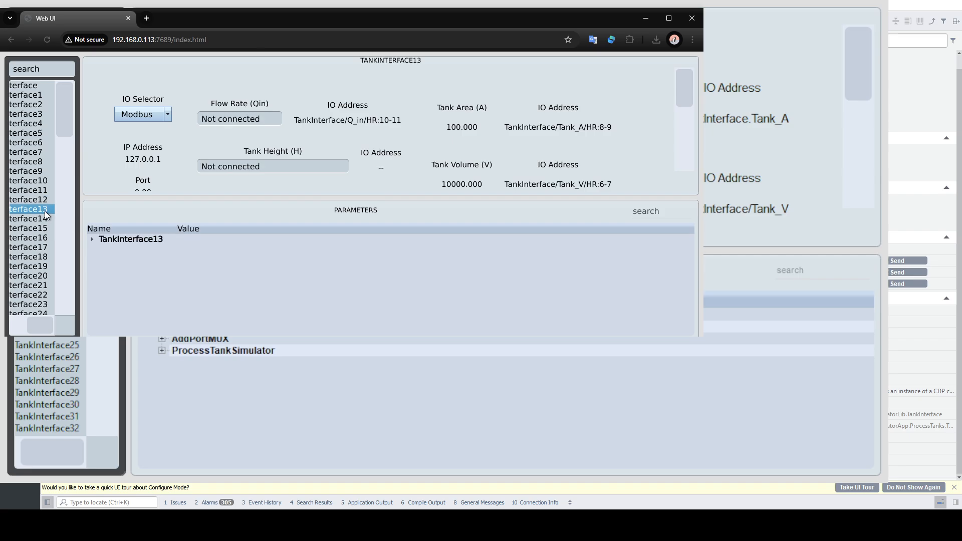
pyautogui.click(46, 203)
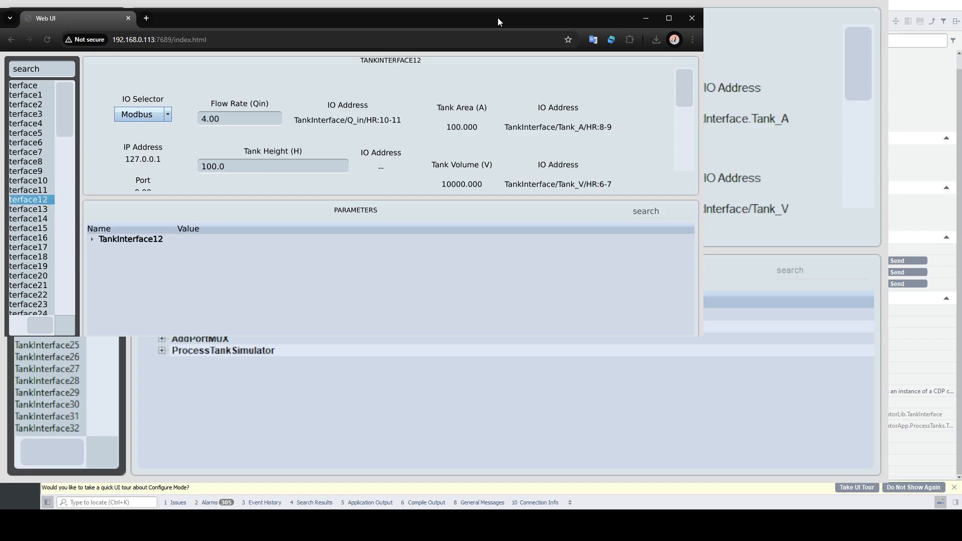
pyautogui.click(876, 1)
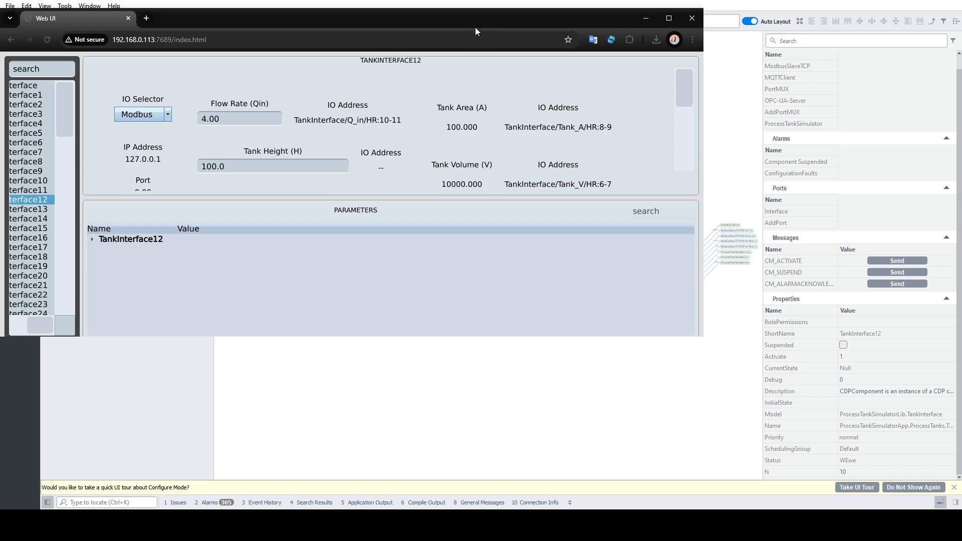
# Step: Set TankInterface12's Flow Rate (Qin) to 600 in the Web UI and check its pressure and fluid level
pyautogui.click(200, 118)
pyautogui.write('600')
pyautogui.press('Return')
pyautogui.press('Return')
pyautogui.scroll(-3, 680, 132)
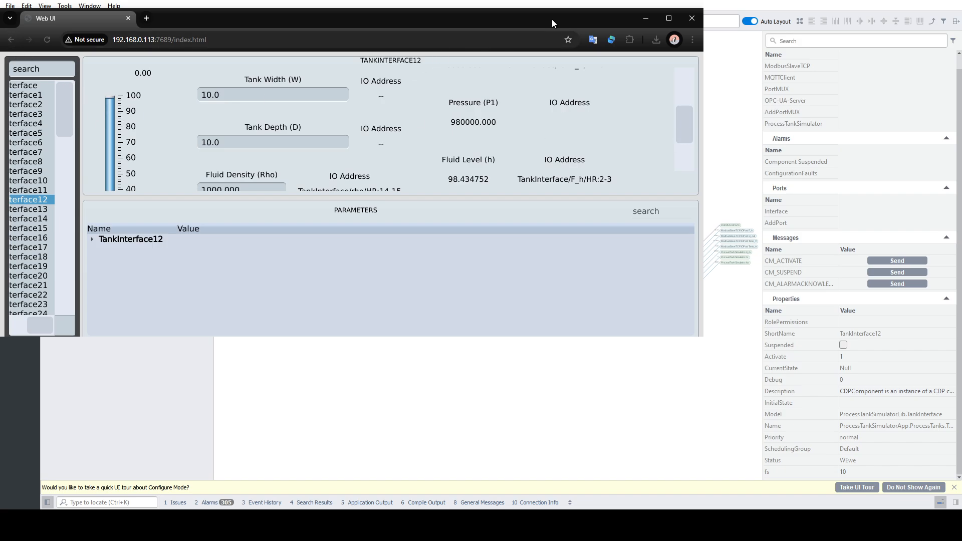
# Step: Examine the OPC-UA-Server and its port connections in the TankInterface12 diagram in CDP Studio
pyautogui.moveTo(406, 441); pyautogui.dragTo(447, 479)
pyautogui.scroll(4, 422, 449)
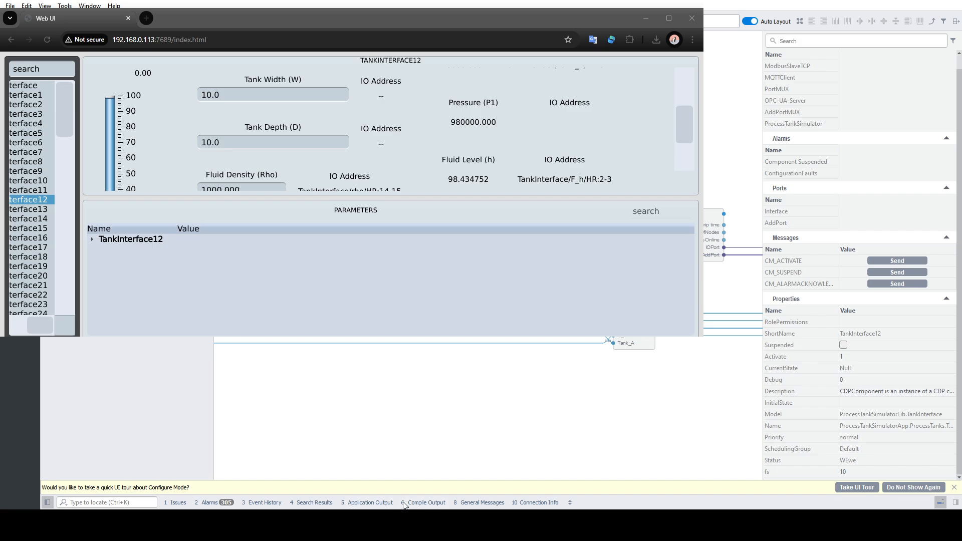
pyautogui.click(427, 523)
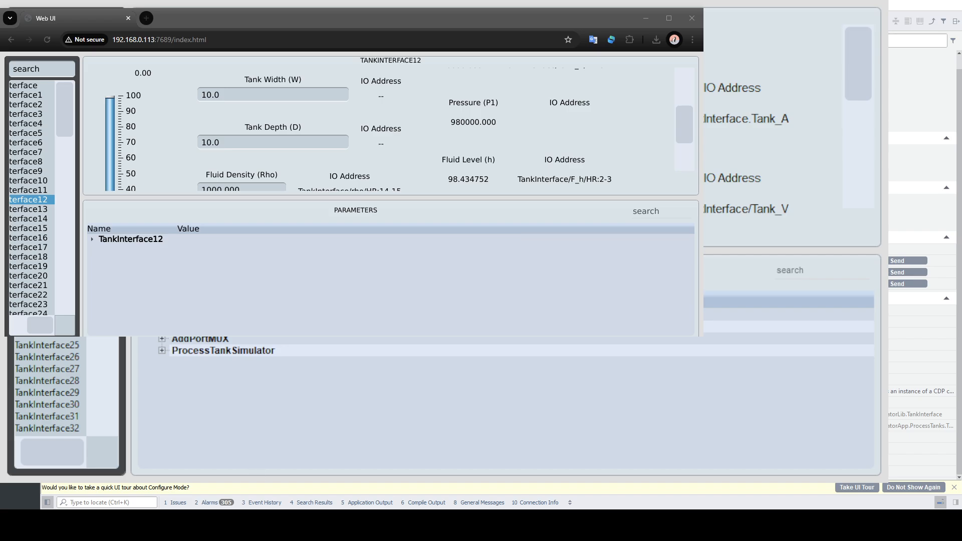
pyautogui.click(276, 283)
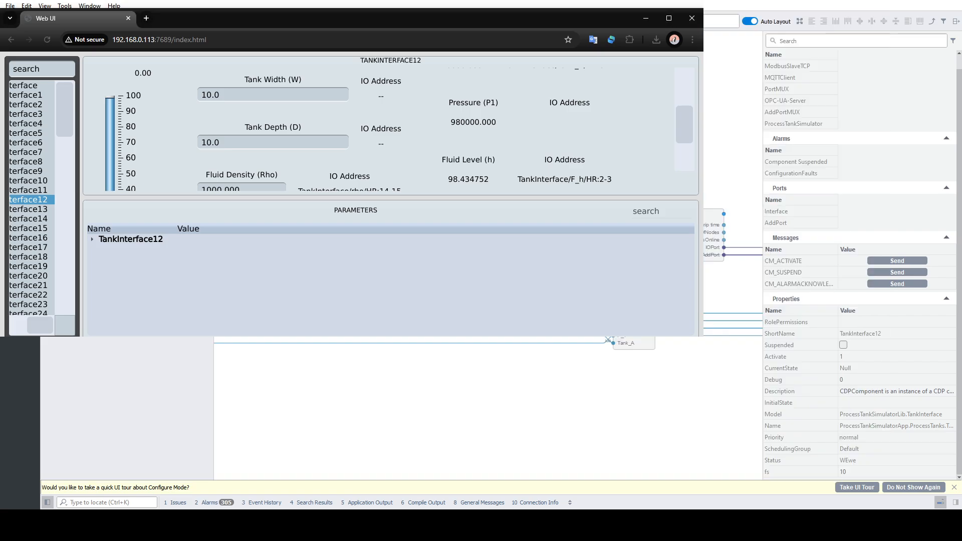
pyautogui.moveTo(446, 306); pyautogui.dragTo(487, 269)
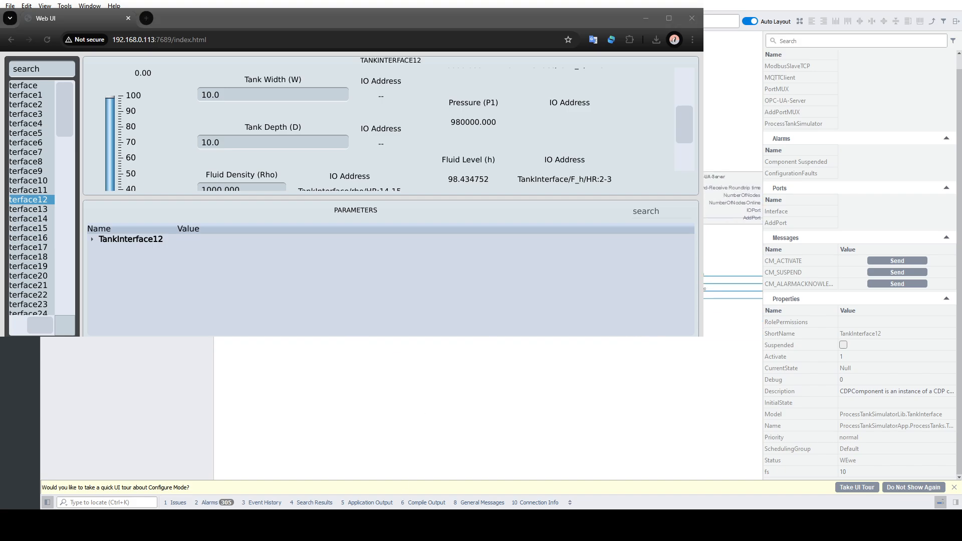
# Step: Check the IO addresses in the desktop simulator interface, and return to the TankInterface12 diagram to inspect its PortMUX
pyautogui.click(425, 525)
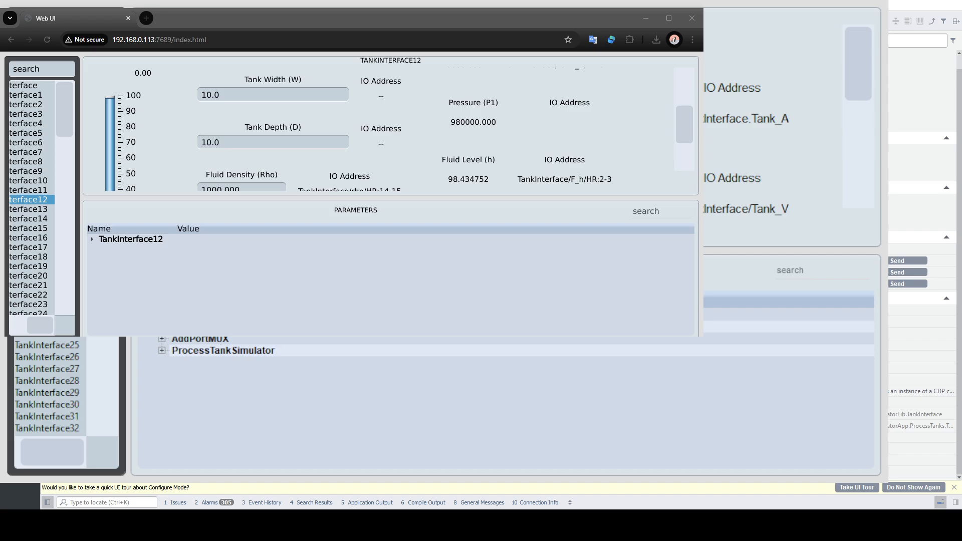
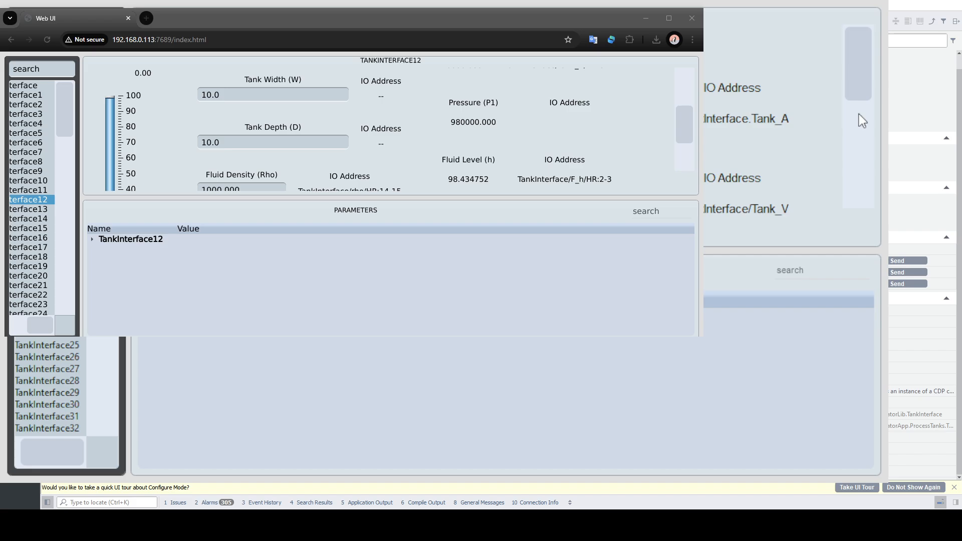
pyautogui.moveTo(857, 75); pyautogui.dragTo(880, 56)
pyautogui.click(796, 1)
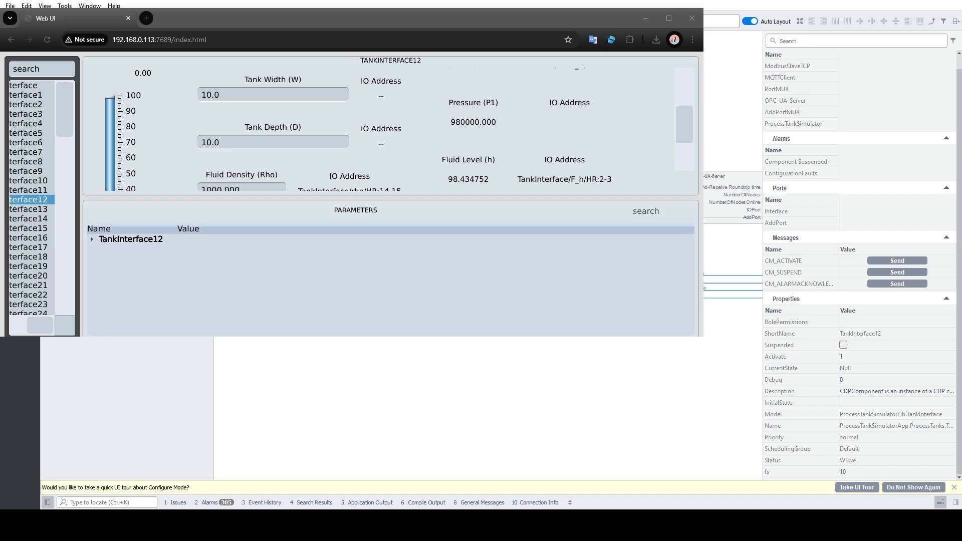
pyautogui.hscroll(3, 733, 240)
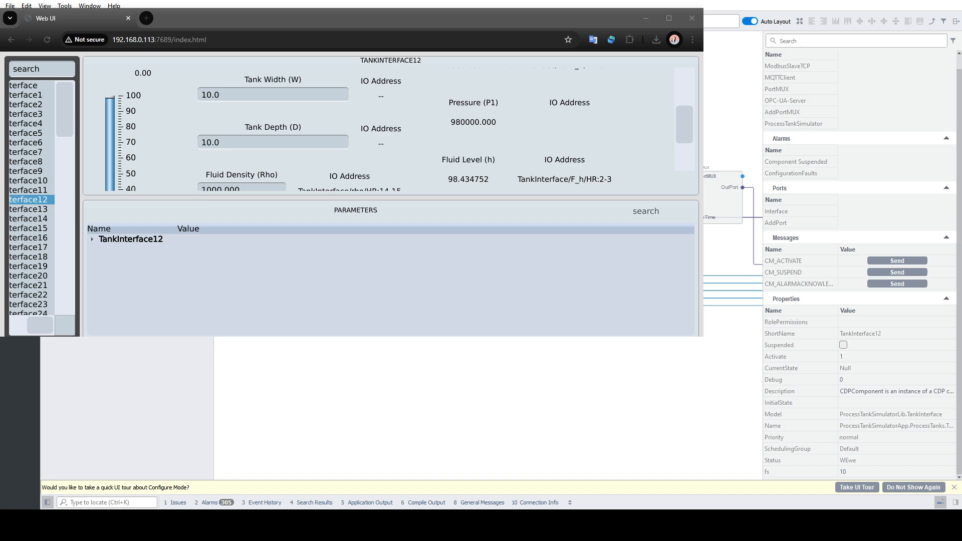
# Step: Go up from TankInterface12 to the tank overview, open TankInterface's OPC-UA-Server and select its ServerObjectNode
pyautogui.press('BackSpace')
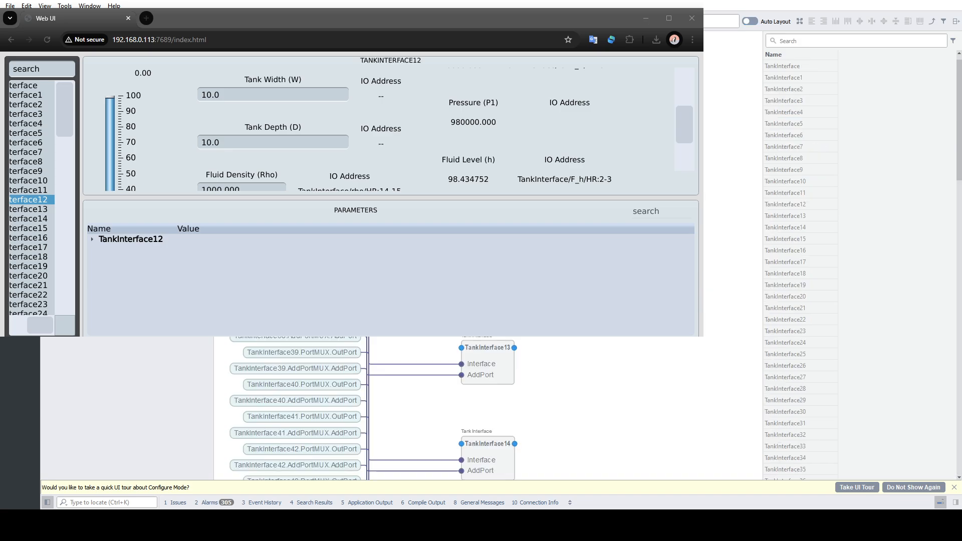
pyautogui.press('BackSpace')
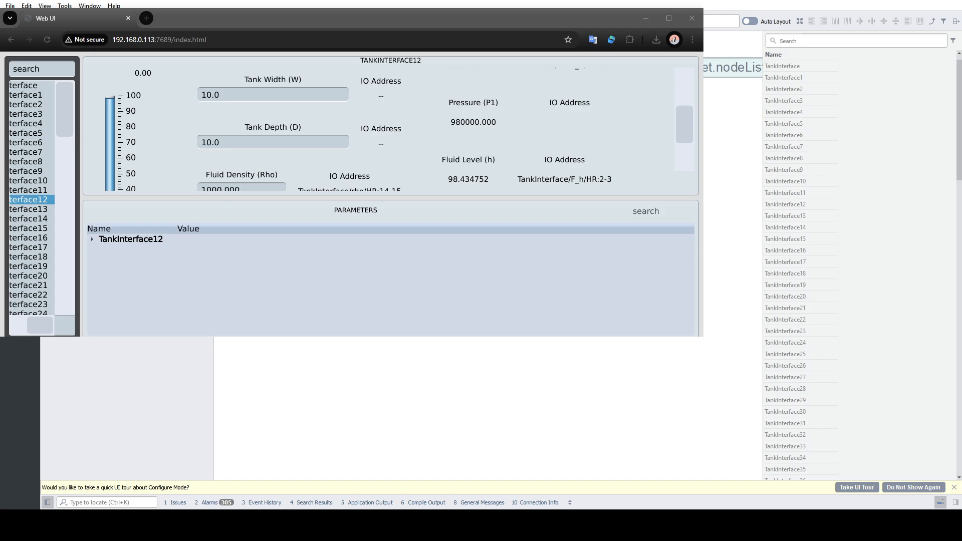
pyautogui.press('BackSpace')
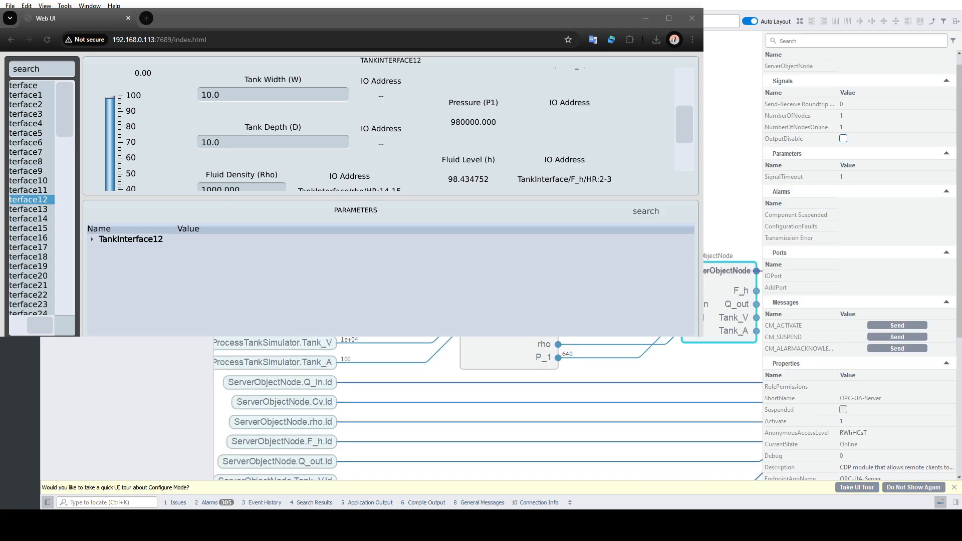
pyautogui.click(721, 300)
pyautogui.scroll(-3, 721, 301)
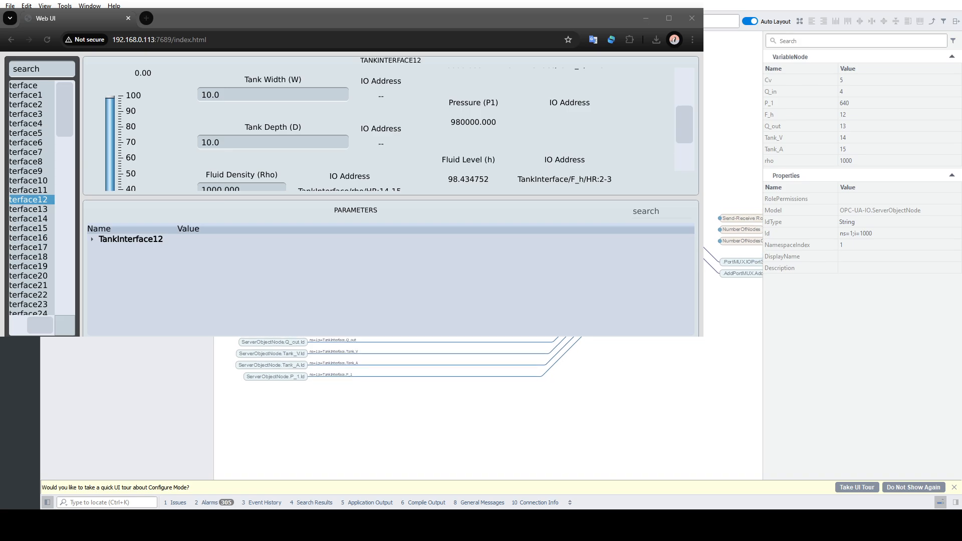
# Step: Examine the OPC-UA-Server diagram's properties and the node Id connections of its AddPort
pyautogui.moveTo(576, 396); pyautogui.dragTo(682, 460)
pyautogui.moveTo(681, 380); pyautogui.dragTo(546, 294)
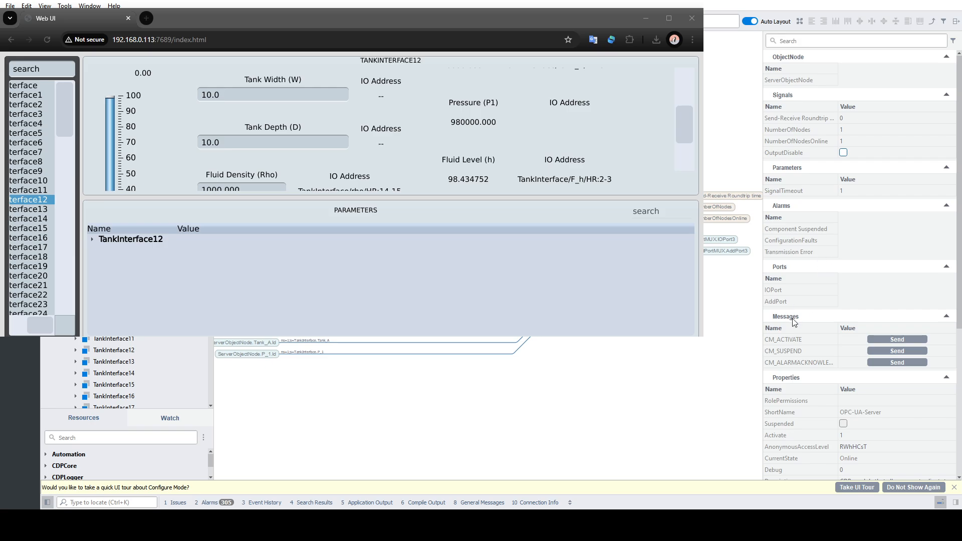
pyautogui.moveTo(575, 268); pyautogui.dragTo(432, 355)
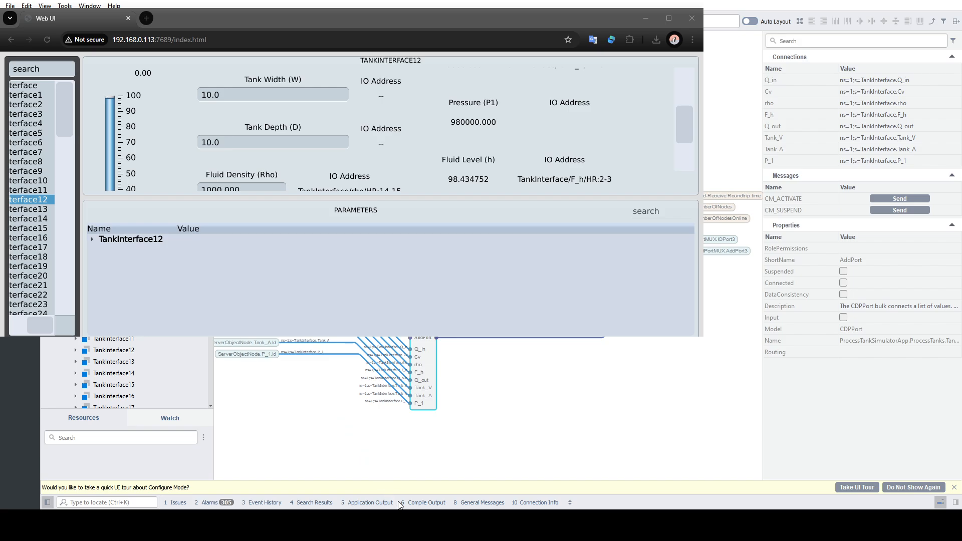
# Step: Bring up the desktop simulator interface, select TankInterface90 in its instance list and maximize the window
pyautogui.click(417, 525)
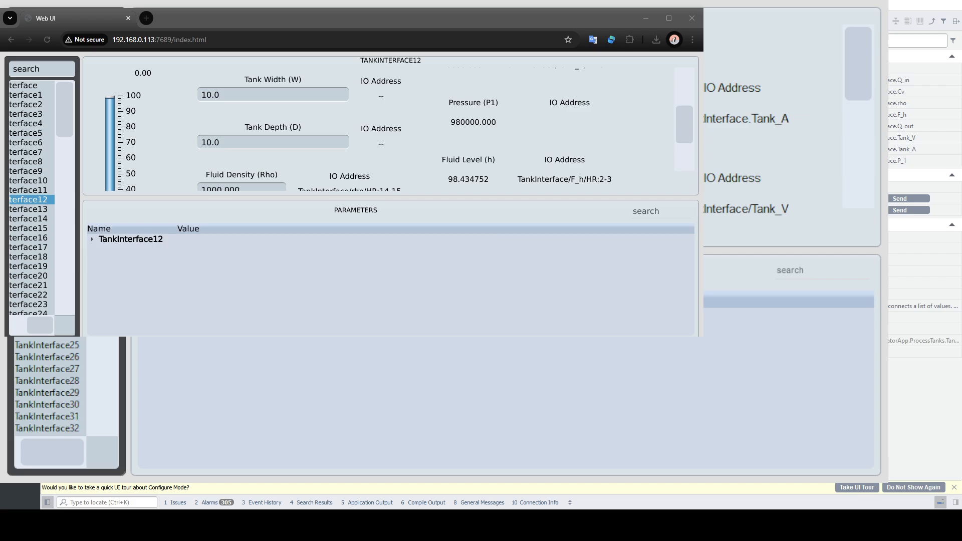
pyautogui.moveTo(102, 70); pyautogui.dragTo(102, 321)
pyautogui.click(67, 336)
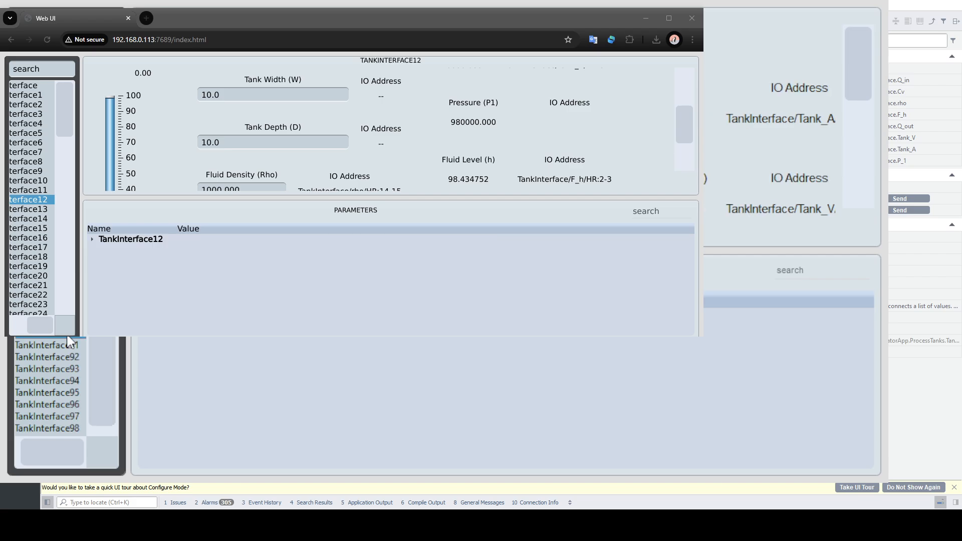
pyautogui.click(846, 0)
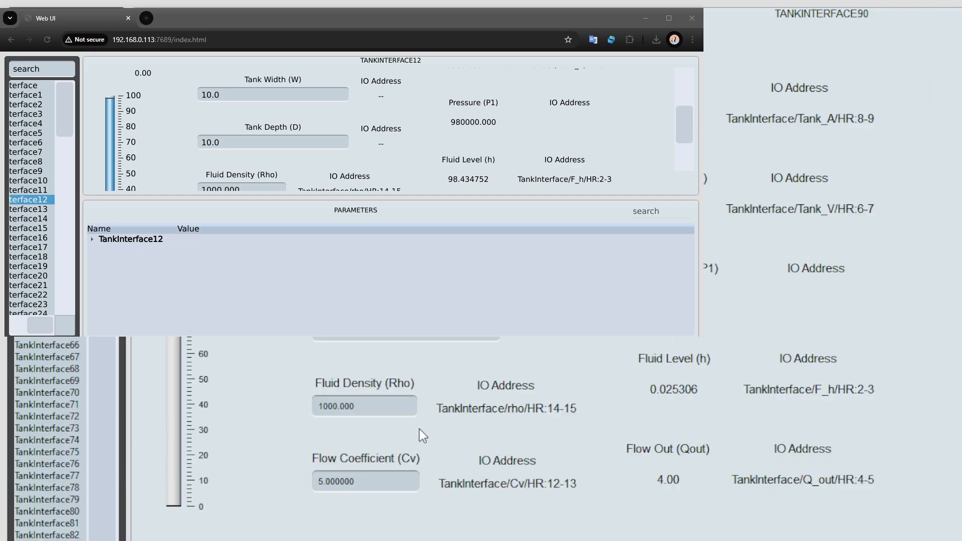